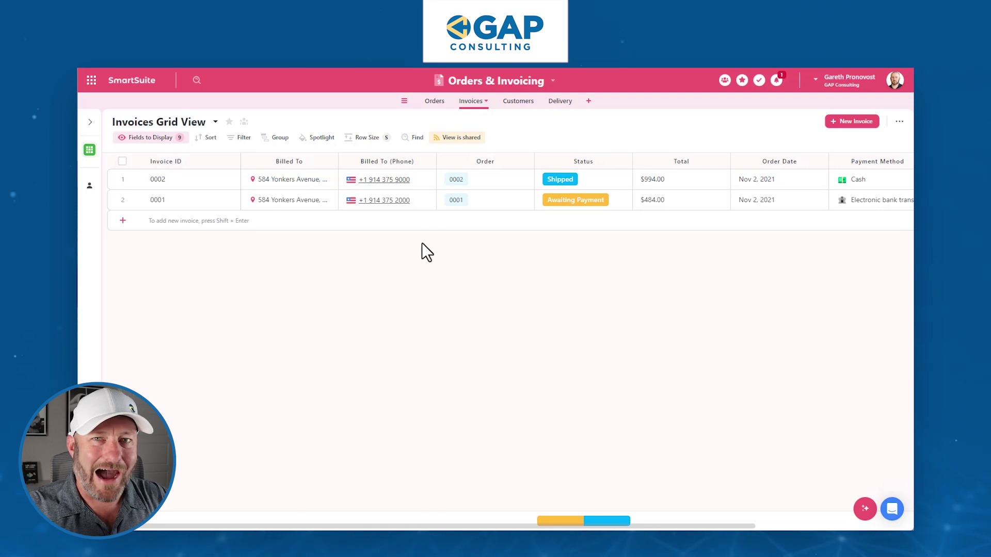
# Step: Look through the Customers, Invoices and Orders tables, examining the fields of the Orders table
pyautogui.click(516, 103)
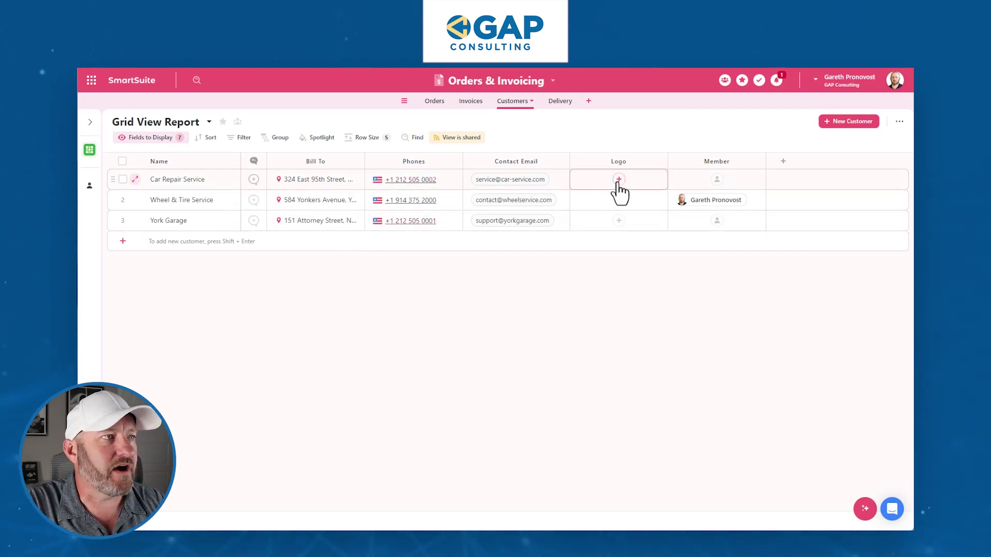
pyautogui.click(468, 104)
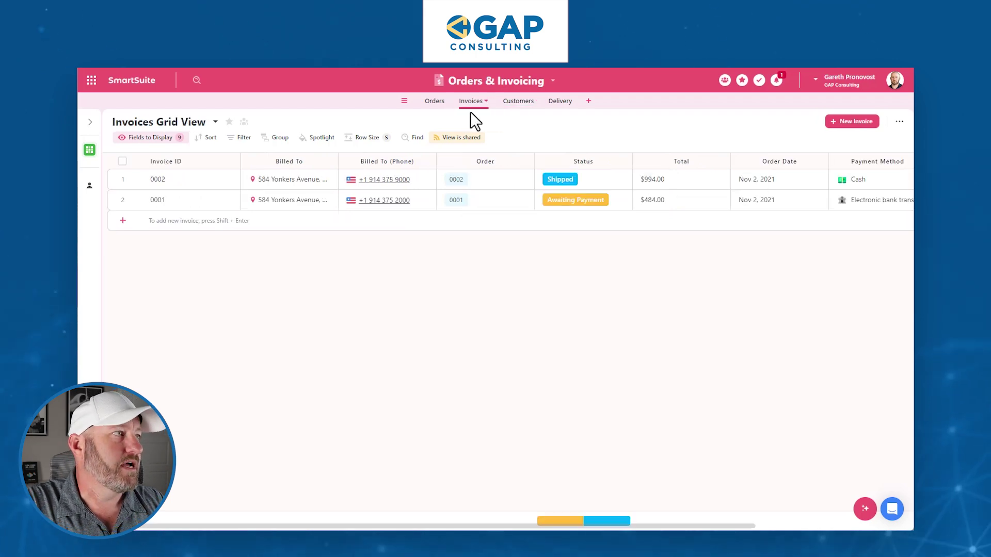
pyautogui.click(435, 101)
pyautogui.click(276, 177)
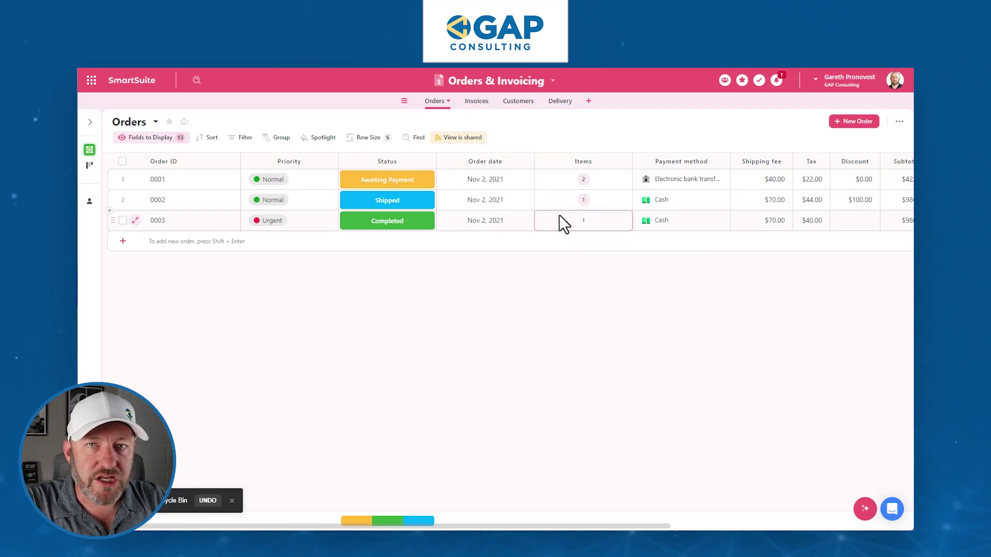
pyautogui.hscroll(6, 559, 215)
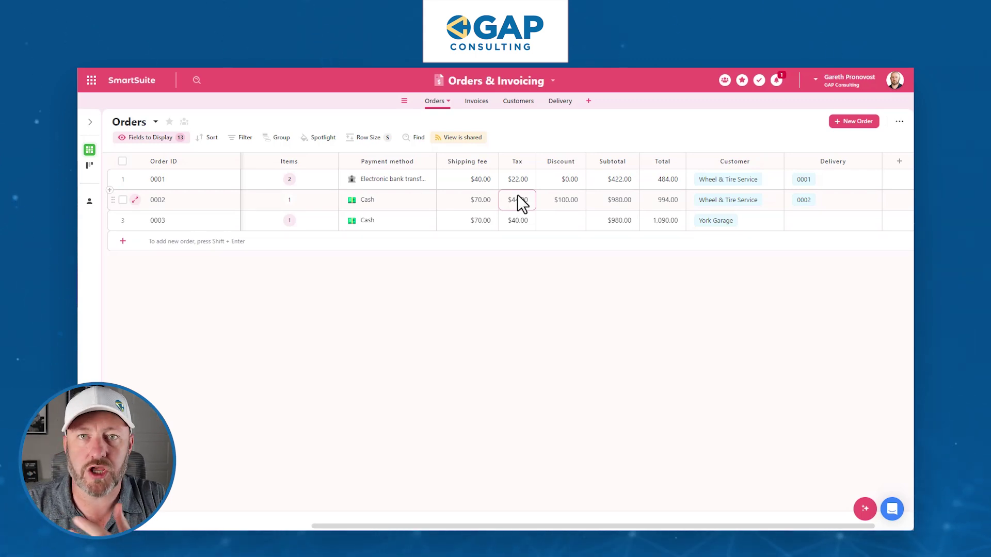
# Step: Inspect the settings of the Items sub-items field in the Orders table, then close them without changes
pyautogui.click(391, 161)
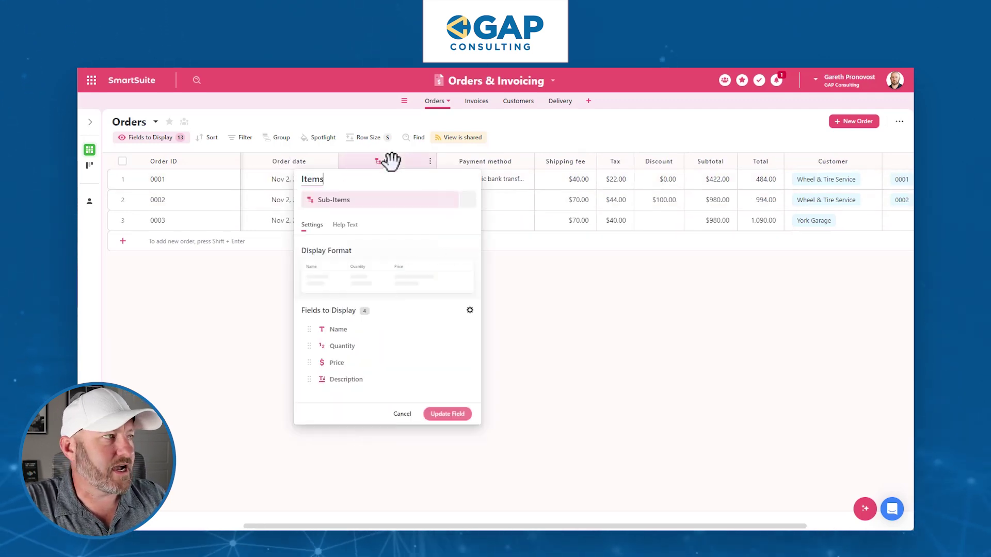
pyautogui.click(351, 184)
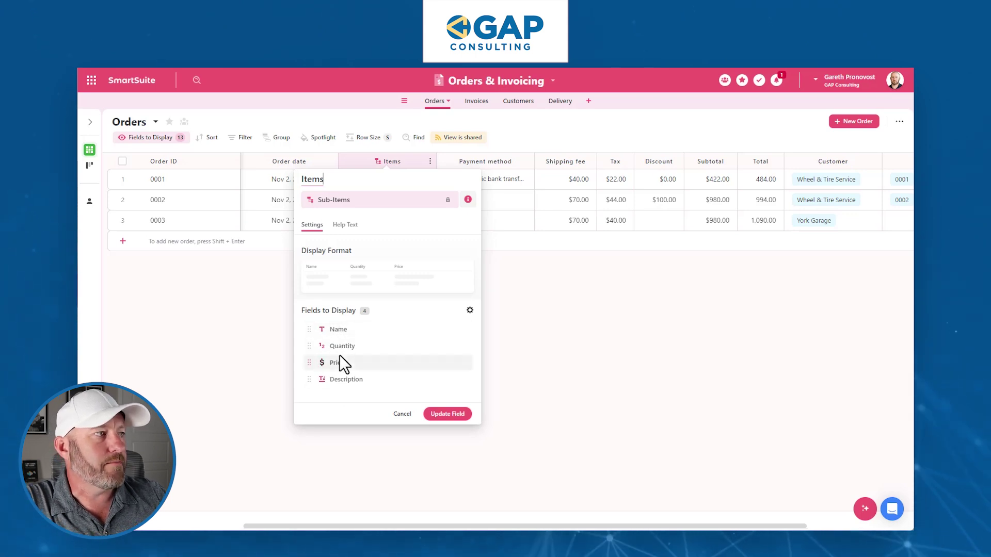
pyautogui.click(494, 313)
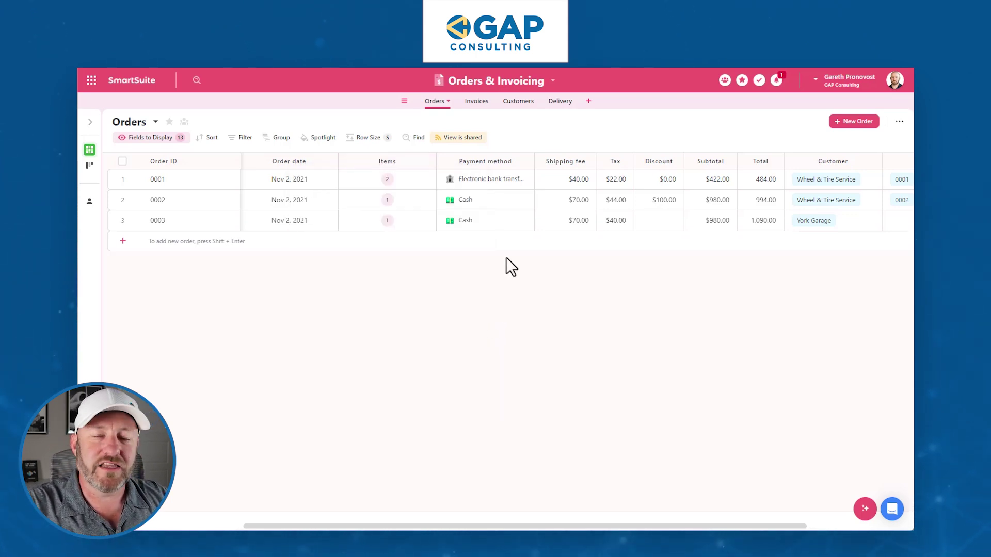
# Step: Open order 0001 and review the details of its first item, Debica Frigo HP2 205/60 R16 96H XL
pyautogui.click(376, 184)
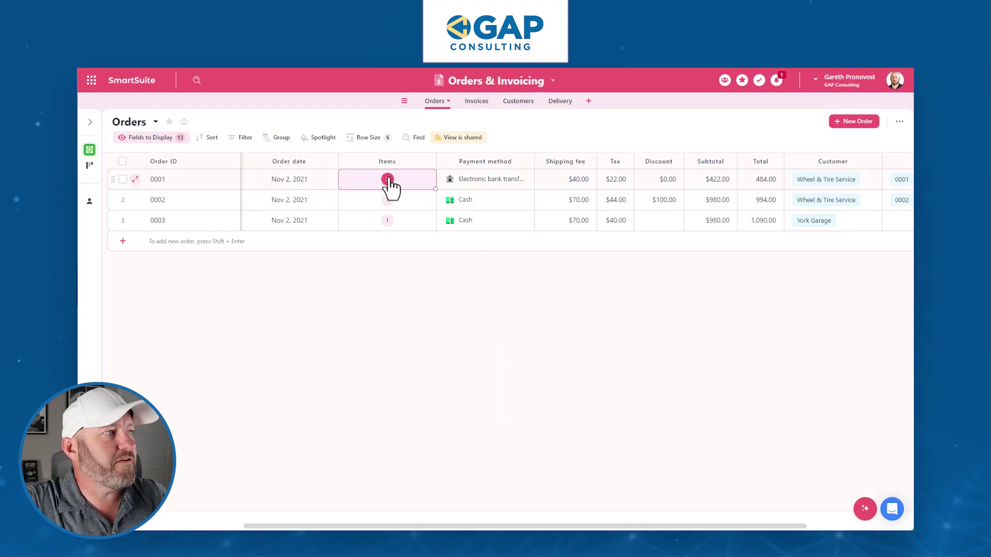
pyautogui.click(389, 187)
pyautogui.scroll(2, 417, 262)
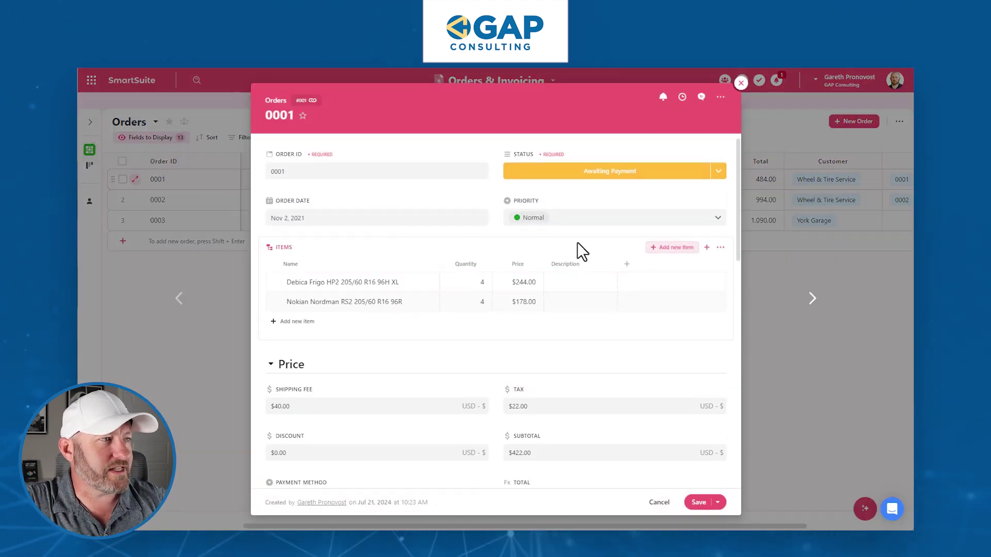
pyautogui.click(336, 283)
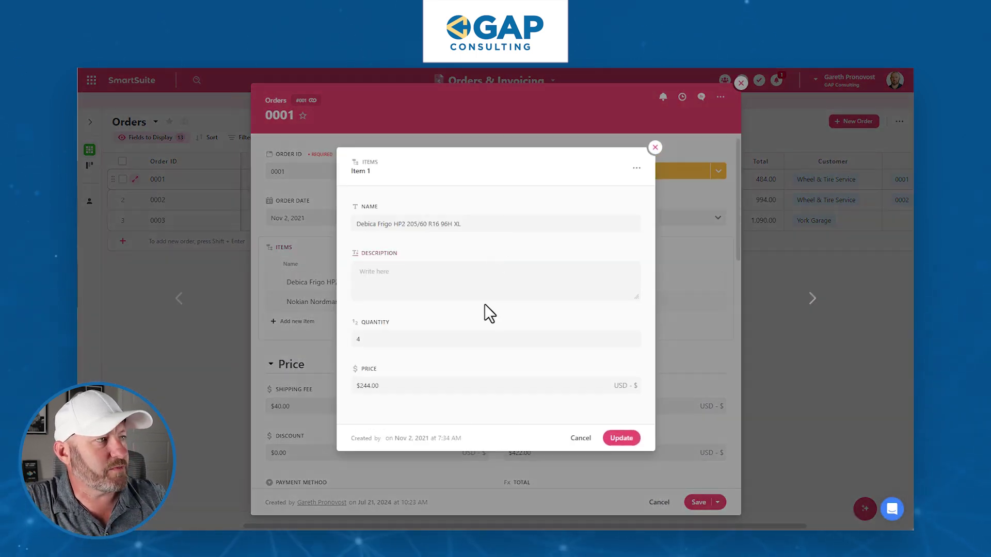
pyautogui.click(457, 387)
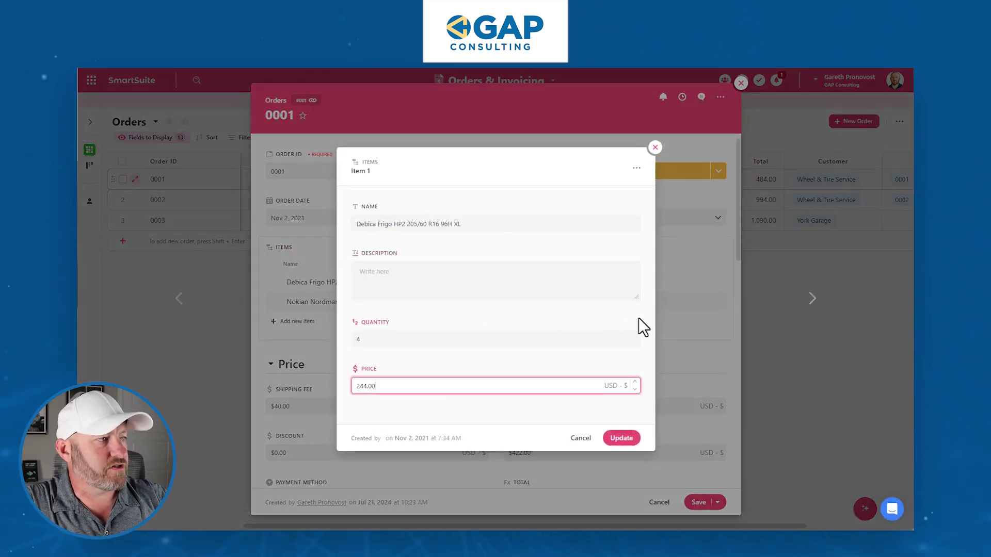
pyautogui.click(622, 438)
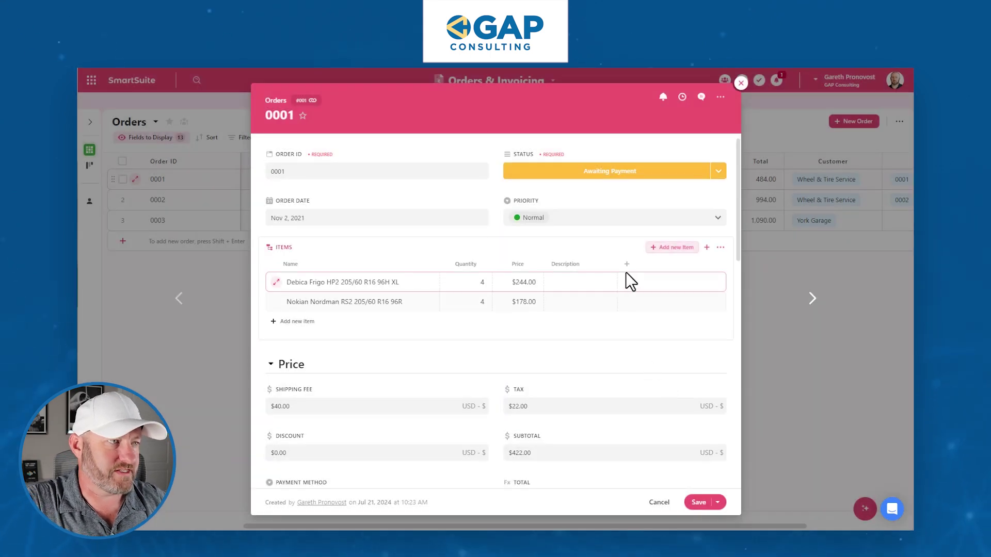
# Step: Search the field types available for the Items sub-items of order 0001 for "for", then dismiss the search
pyautogui.click(627, 265)
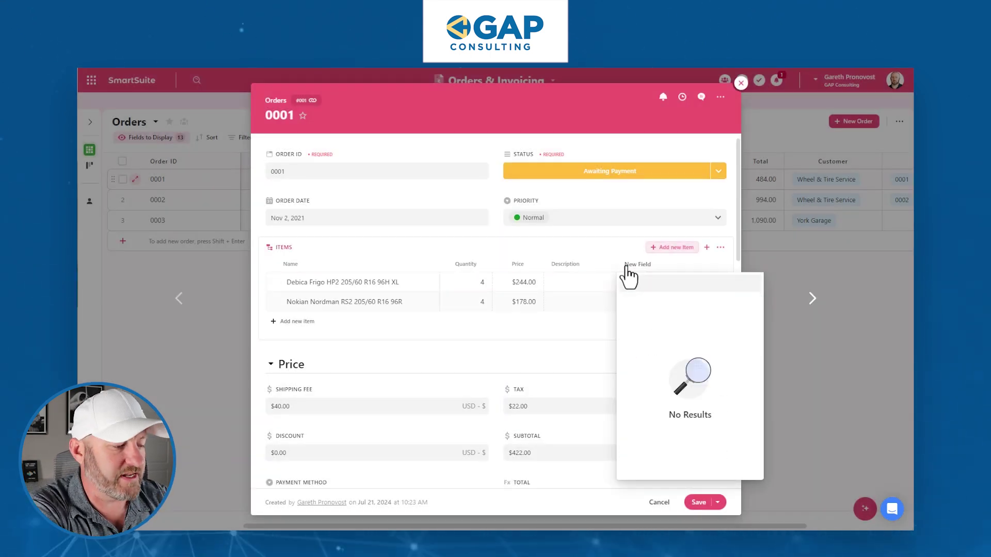
pyautogui.write('or')
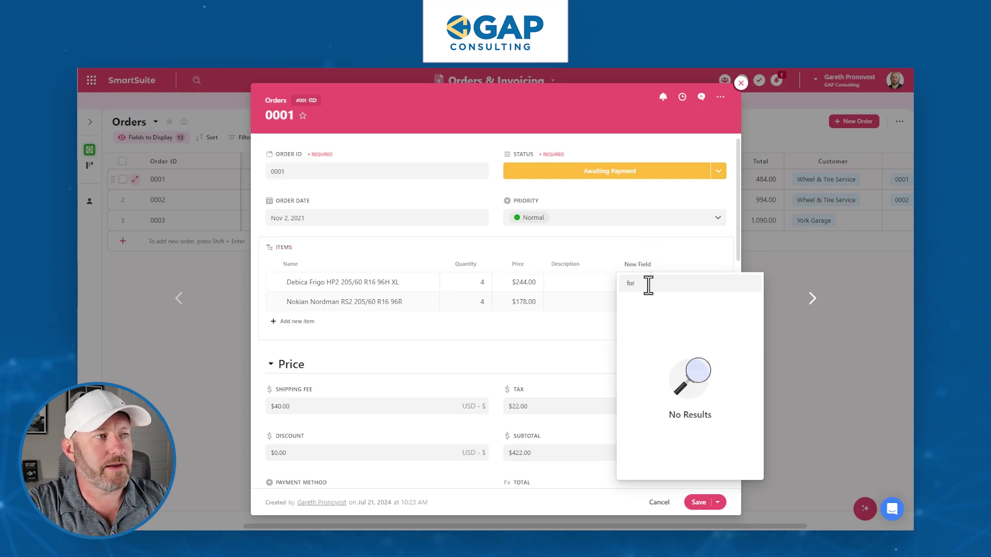
pyautogui.click(571, 254)
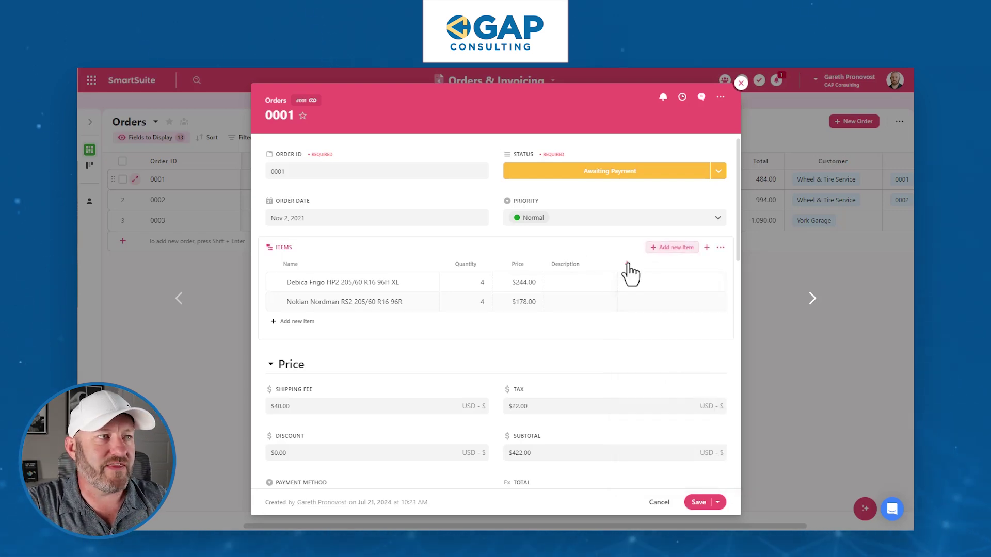
# Step: Review the price and quantity of the first item in order 0001 again, then close the item and the order
pyautogui.click(514, 287)
pyautogui.click(382, 387)
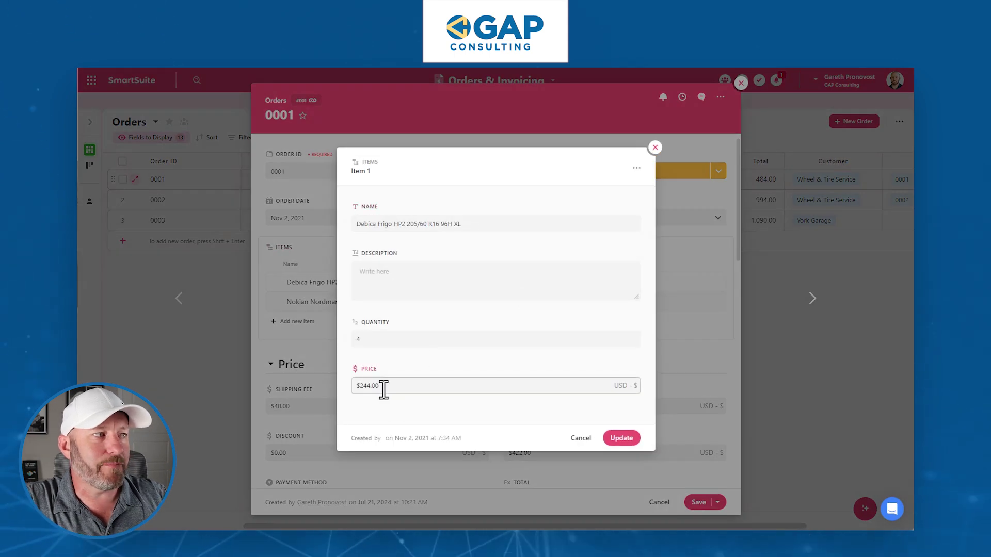
pyautogui.click(381, 341)
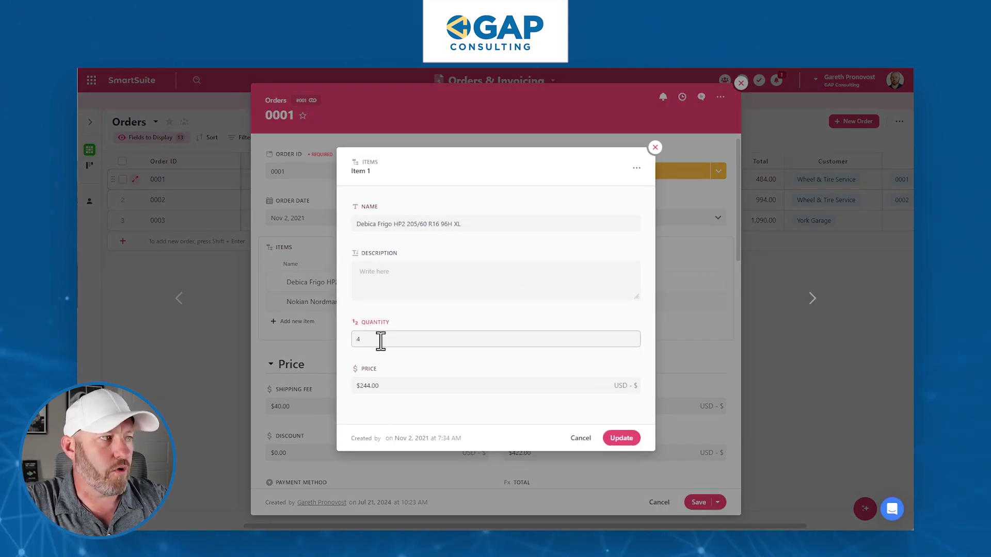
pyautogui.click(315, 298)
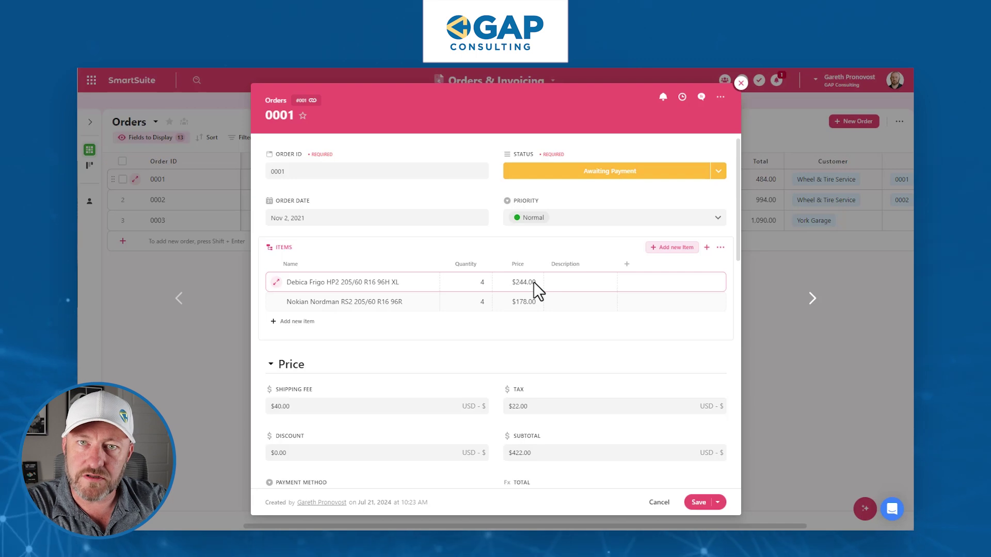
pyautogui.click(760, 134)
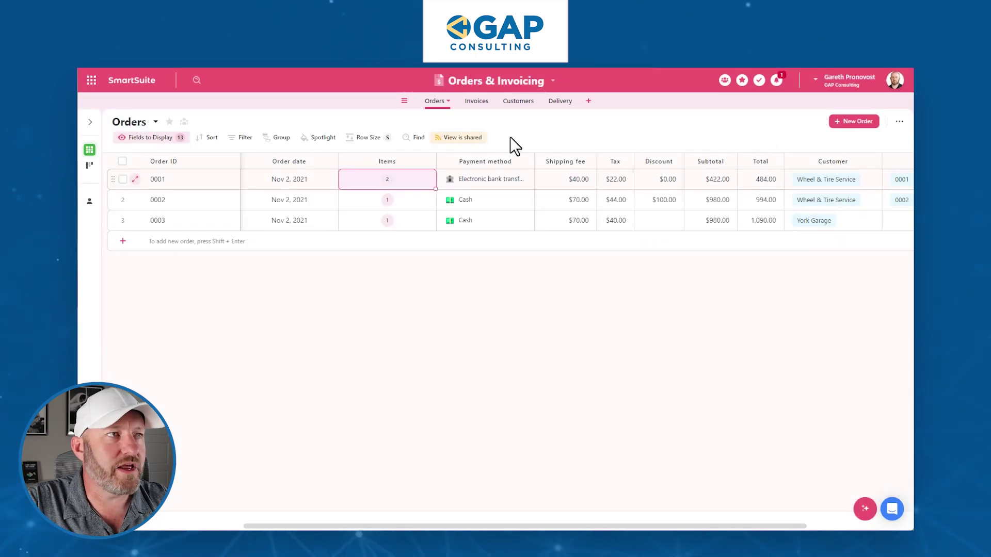
# Step: Create a new table from scratch in the Orders & Invoicing solution and name it Items
pyautogui.click(588, 102)
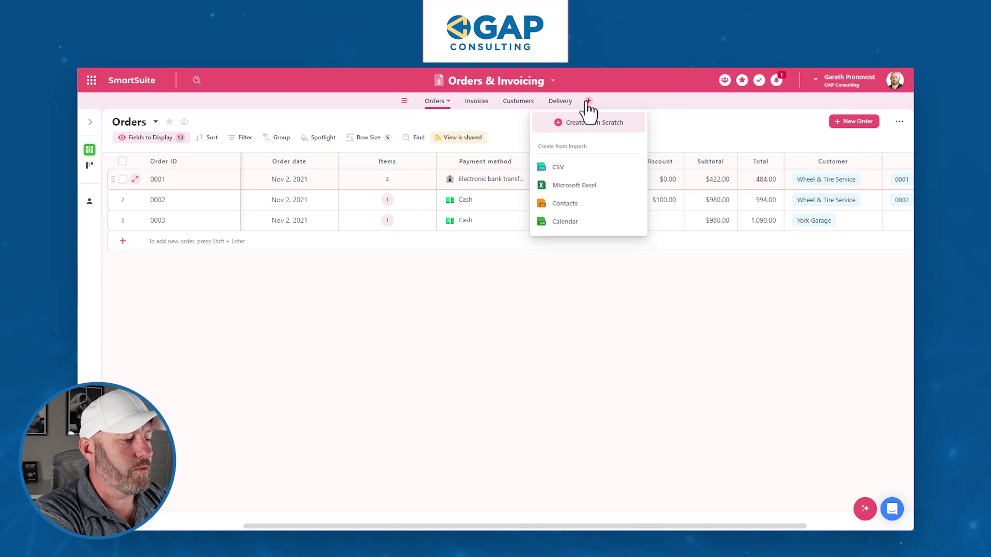
pyautogui.click(591, 124)
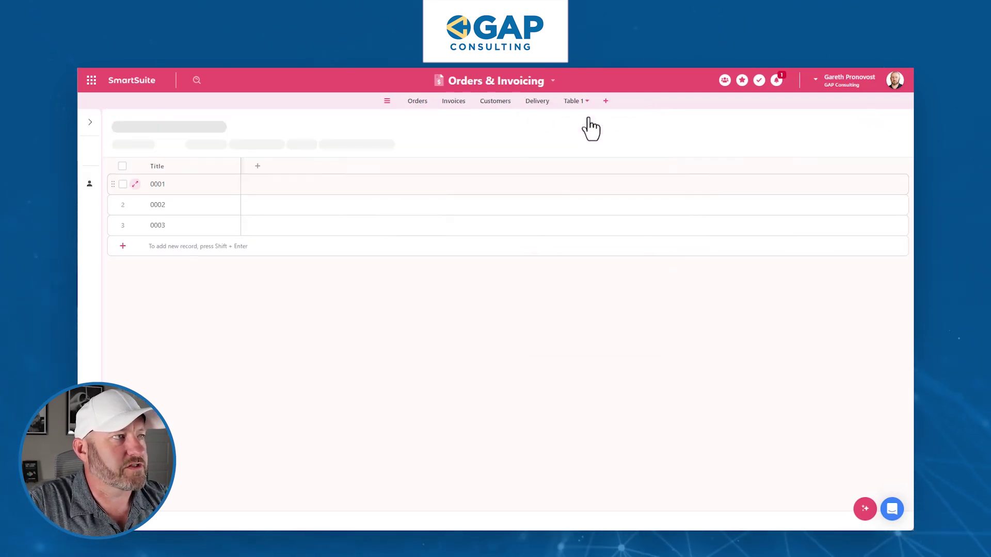
pyautogui.write('Items')
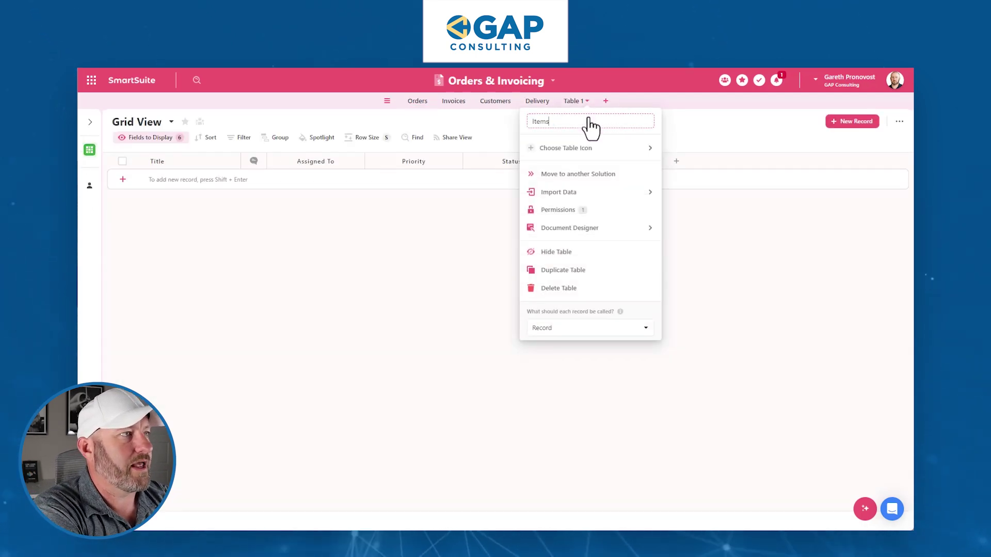
pyautogui.click(368, 243)
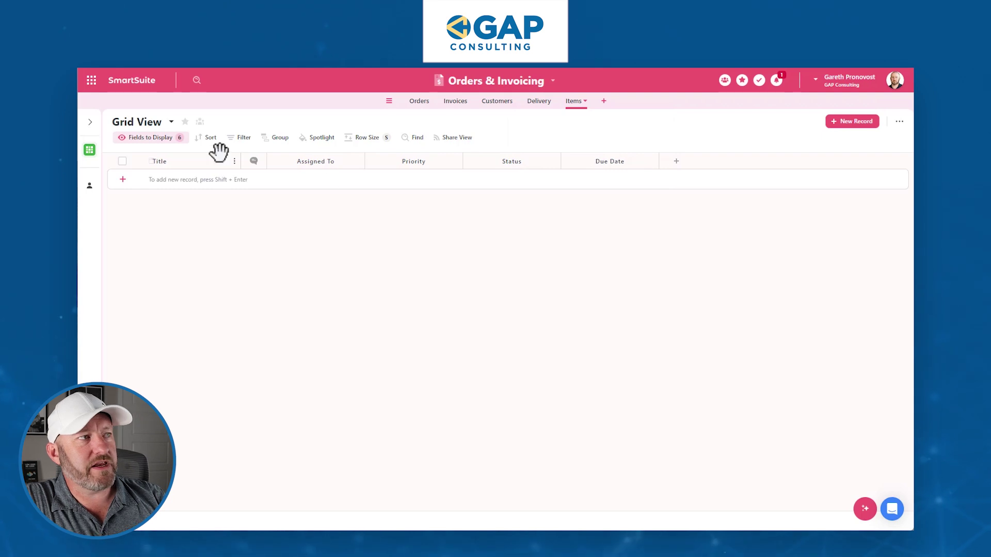
# Step: Clear the displayed optional fields in the Items table and turn off the unique and required entry options for Title
pyautogui.click(162, 146)
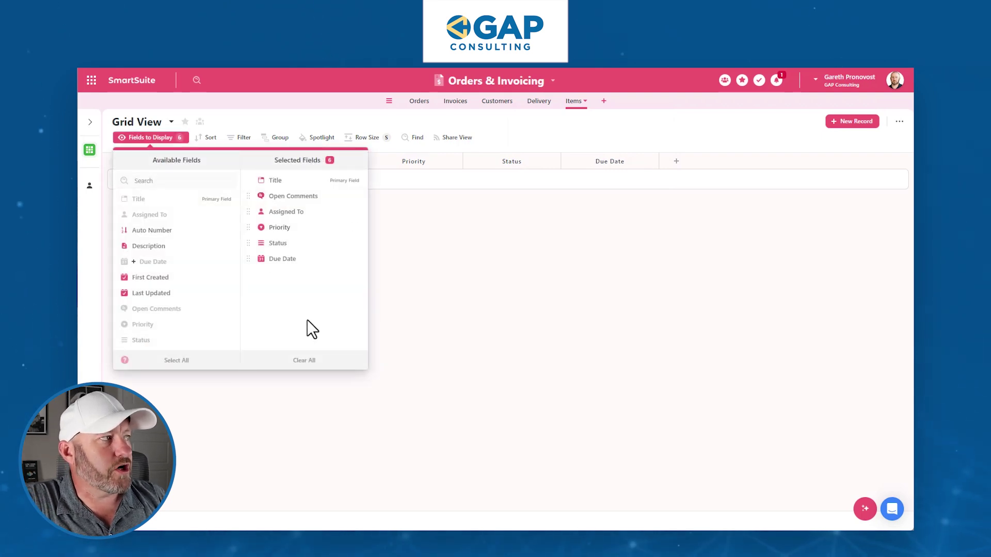
pyautogui.click(308, 362)
pyautogui.click(162, 160)
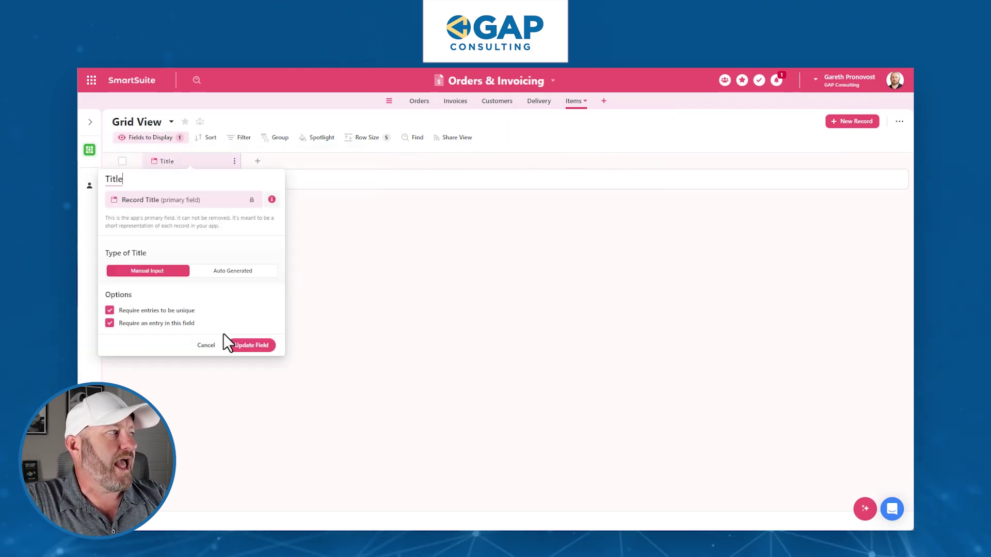
pyautogui.click(146, 312)
pyautogui.click(146, 323)
pyautogui.click(253, 346)
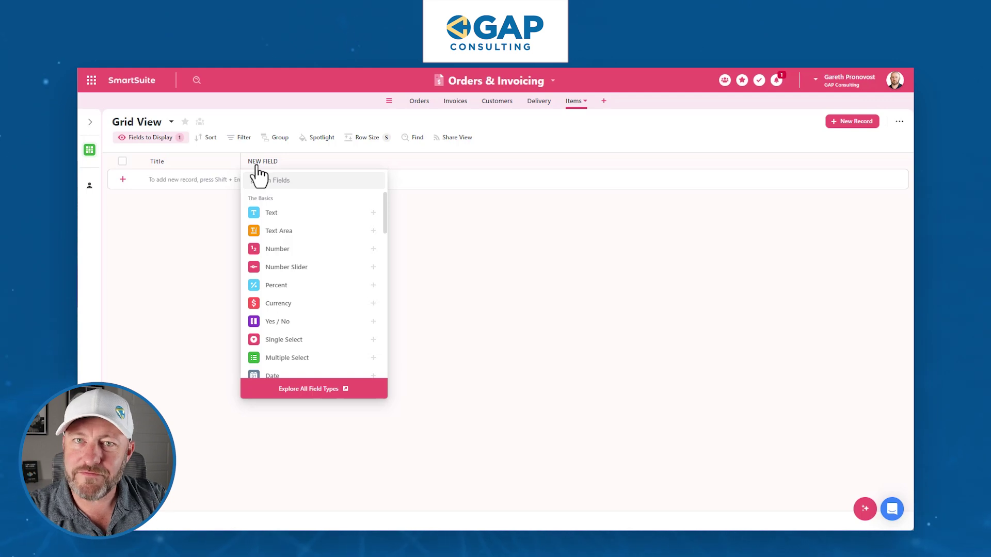
# Step: Add a Linked Record field named Orders to the Items table, linked to the Orders table
pyautogui.write('link')
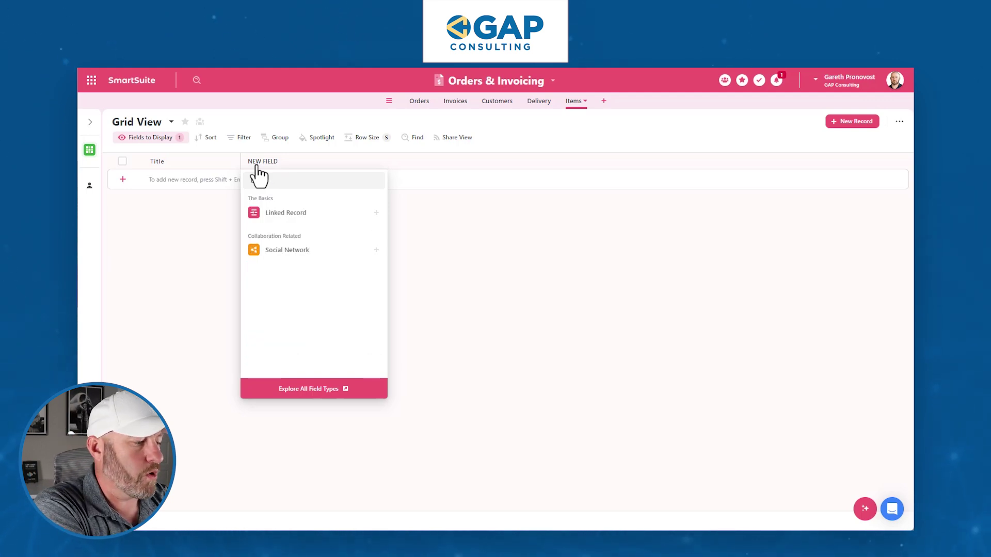
pyautogui.write('e')
pyautogui.click(299, 220)
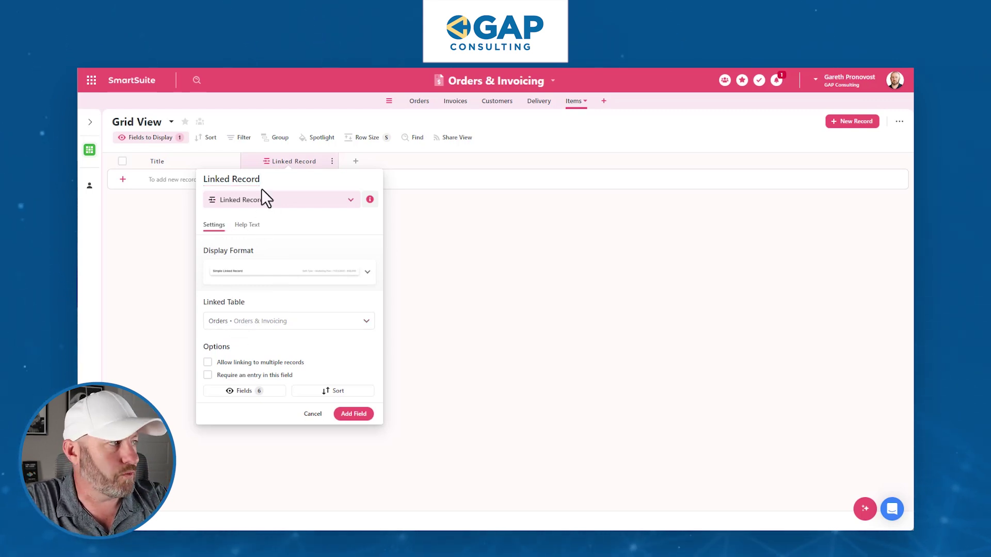
pyautogui.write('Orders')
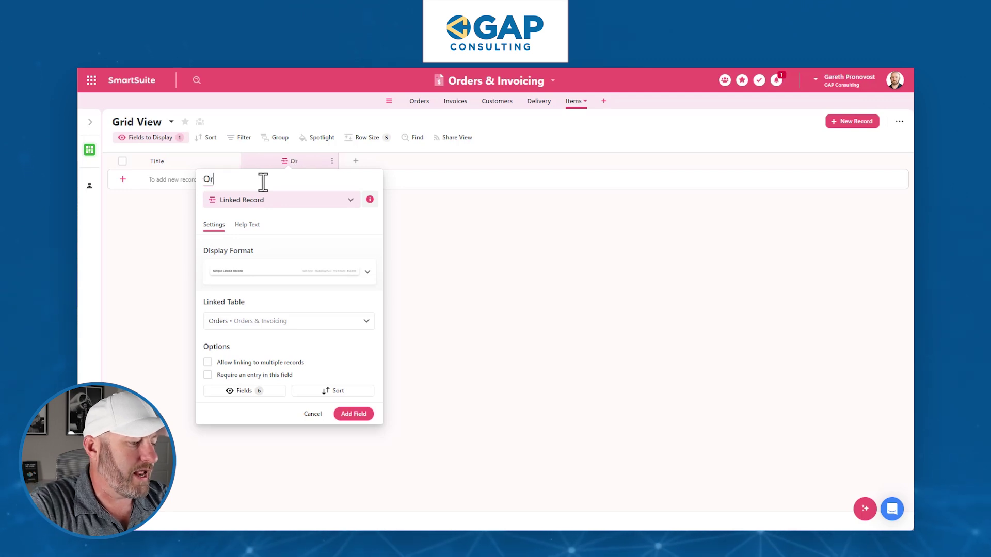
pyautogui.click(354, 415)
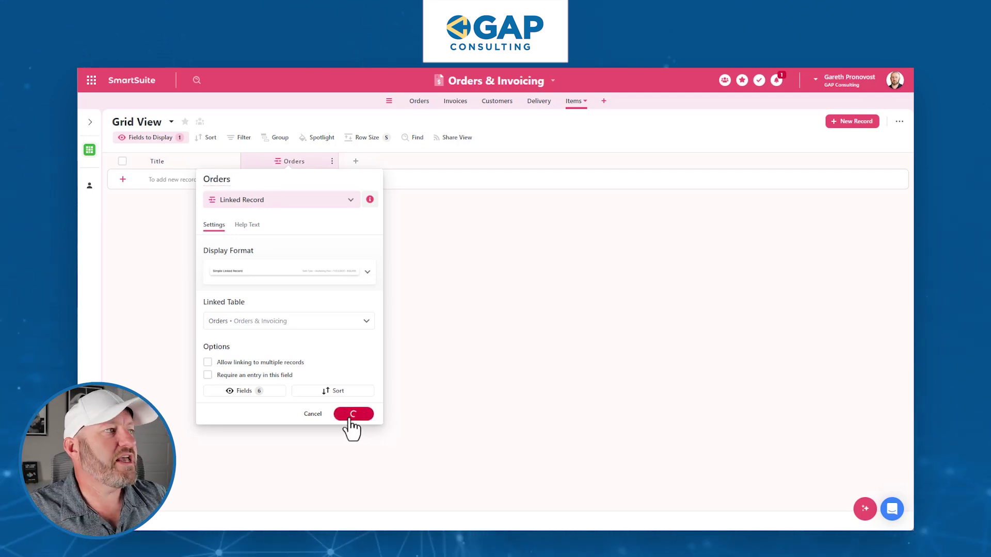
# Step: Add a single-line Text field named Item to the Items table
pyautogui.click(357, 162)
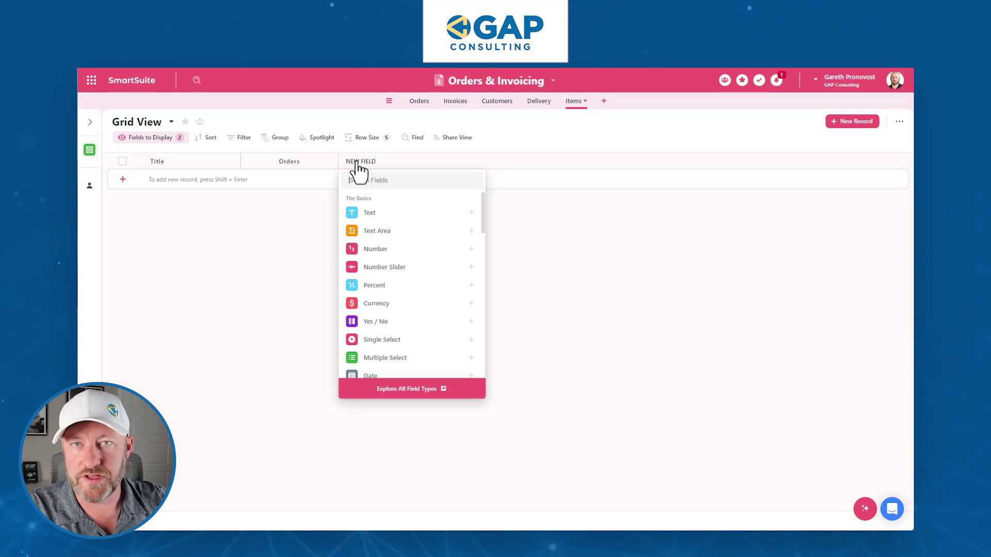
pyautogui.click(373, 212)
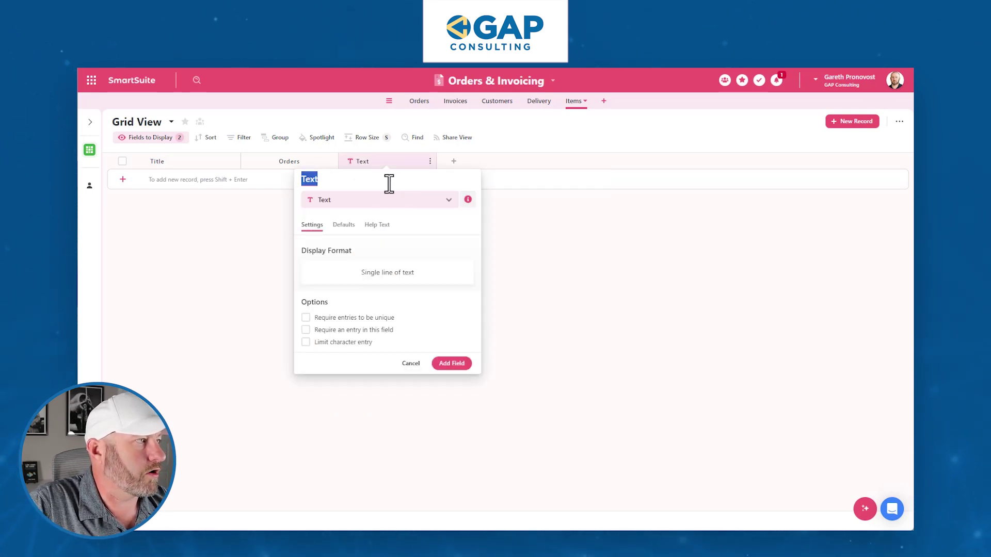
pyautogui.click(449, 371)
# Step: Add a Number field named Quantity to the Items table, keeping its default settings
pyautogui.click(449, 162)
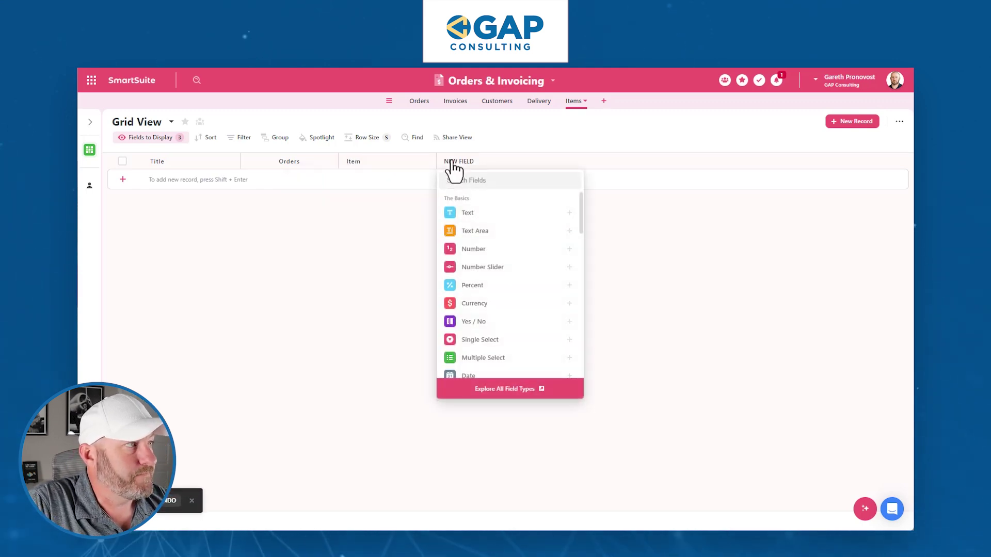
pyautogui.write('numb')
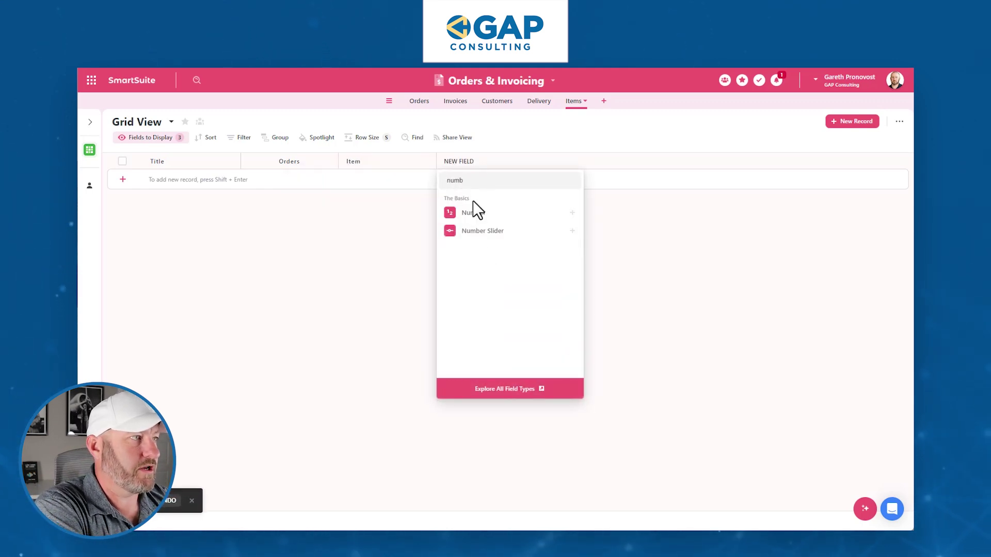
pyautogui.click(474, 212)
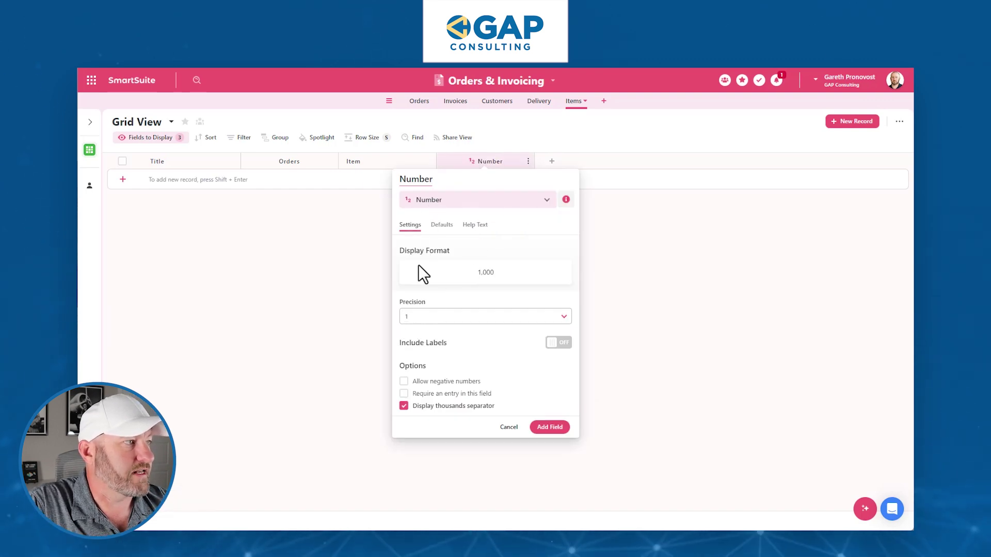
pyautogui.doubleClick(426, 184)
pyautogui.write('Quantity')
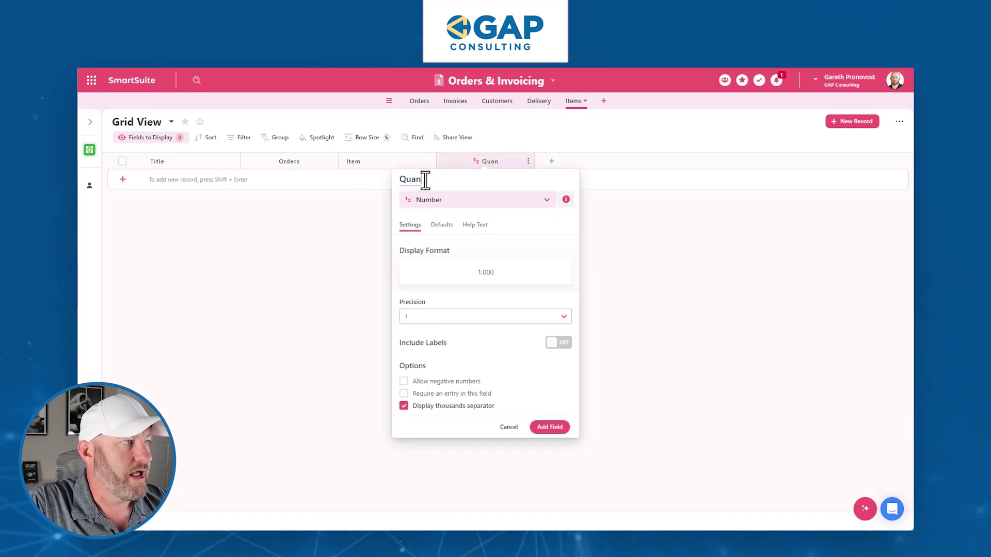
pyautogui.click(550, 422)
# Step: Add a Currency field named Price per Unit to the Items table, in USD with $1.00 precision
pyautogui.click(551, 163)
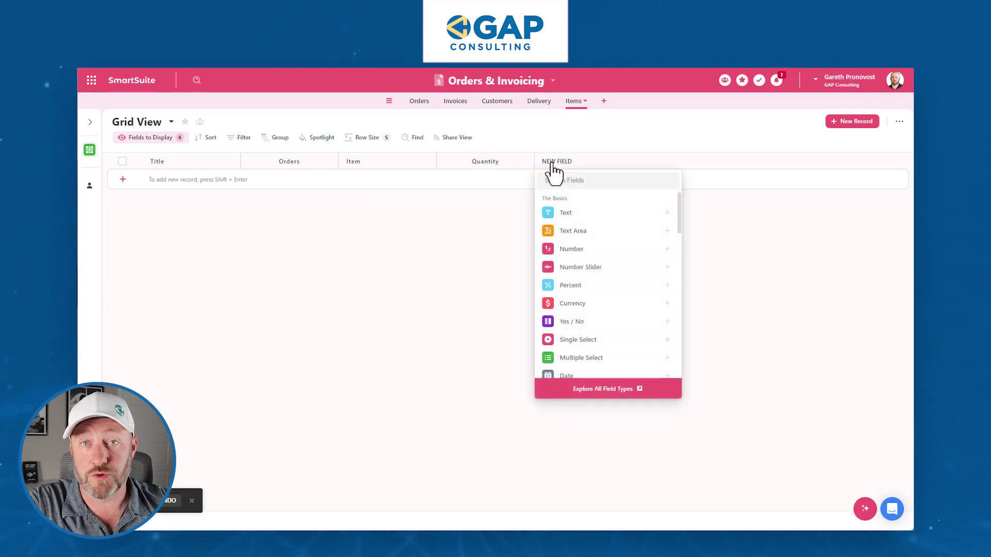
pyautogui.write('curr')
pyautogui.click(594, 217)
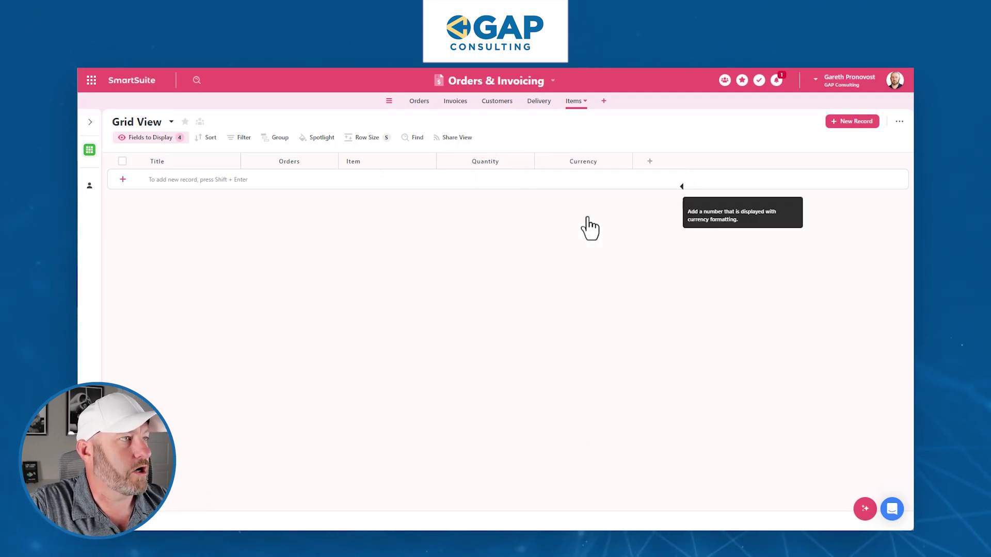
pyautogui.doubleClick(571, 181)
pyautogui.write('Pri')
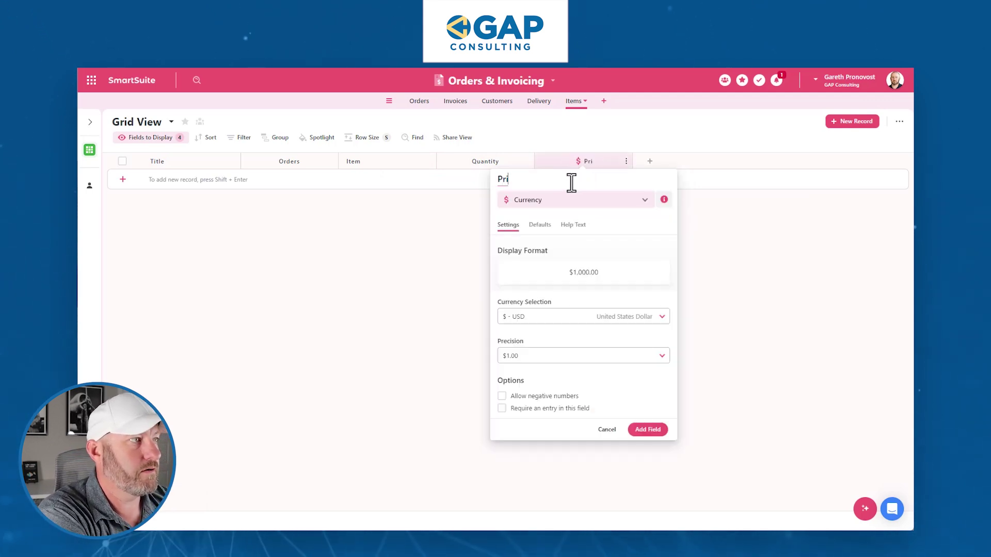
pyautogui.write('ce per Unit')
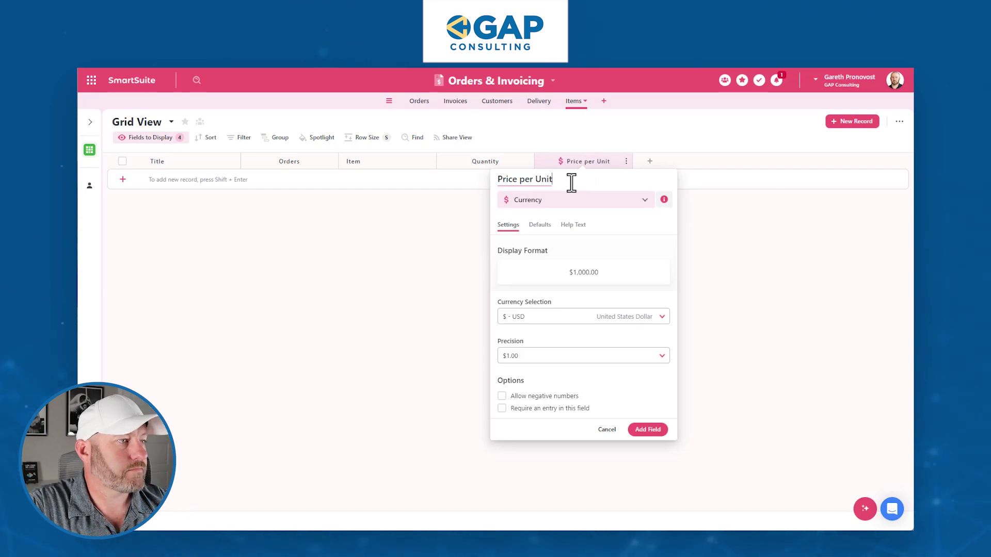
# Step: Add a Formula field named Sub Total to the Items table that multiplies Price per Unit by Quantity
pyautogui.click(650, 165)
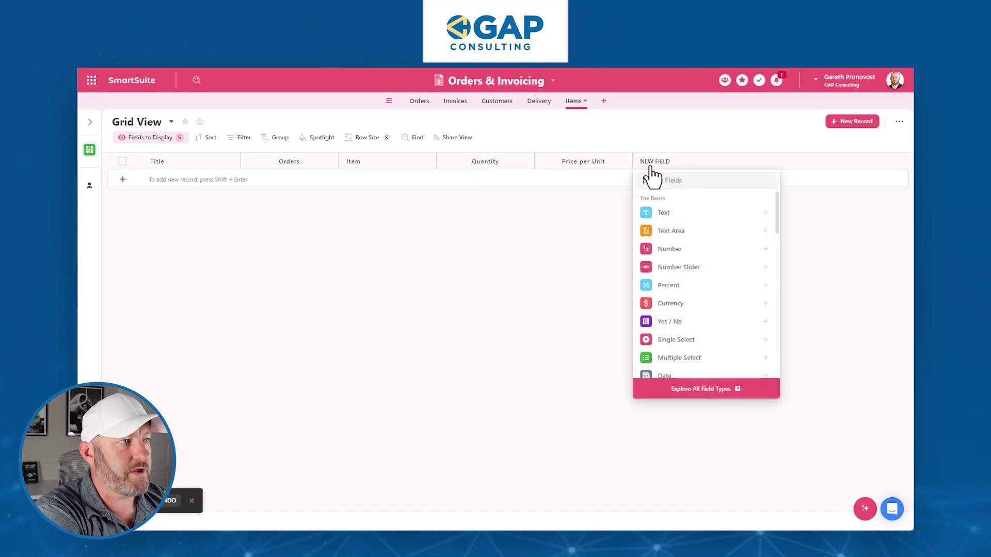
pyautogui.write('form')
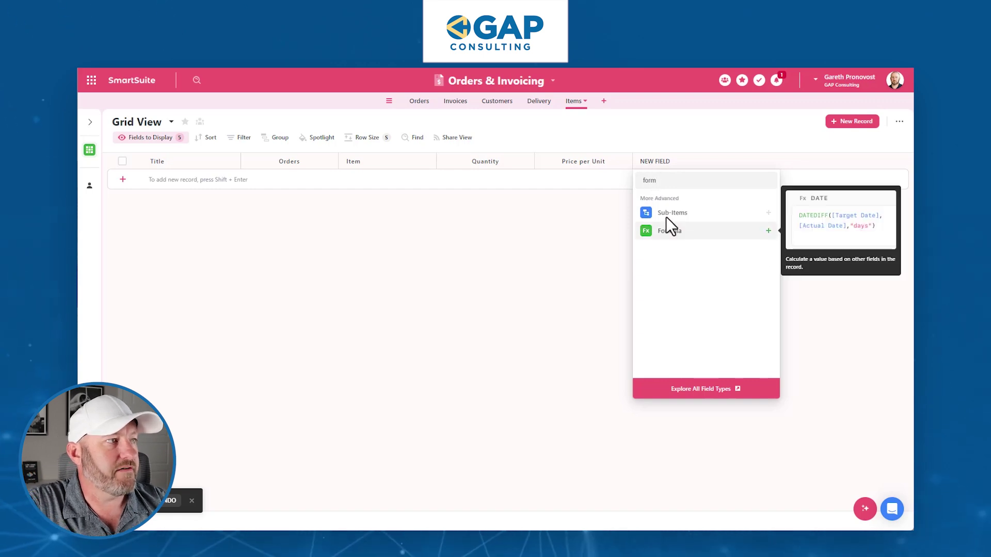
pyautogui.click(670, 230)
pyautogui.doubleClick(458, 232)
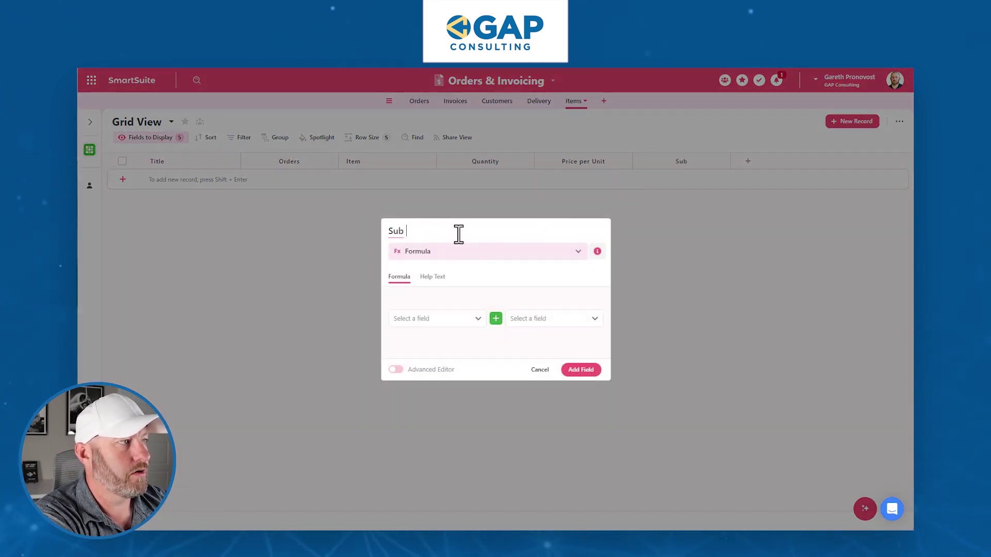
pyautogui.click(415, 322)
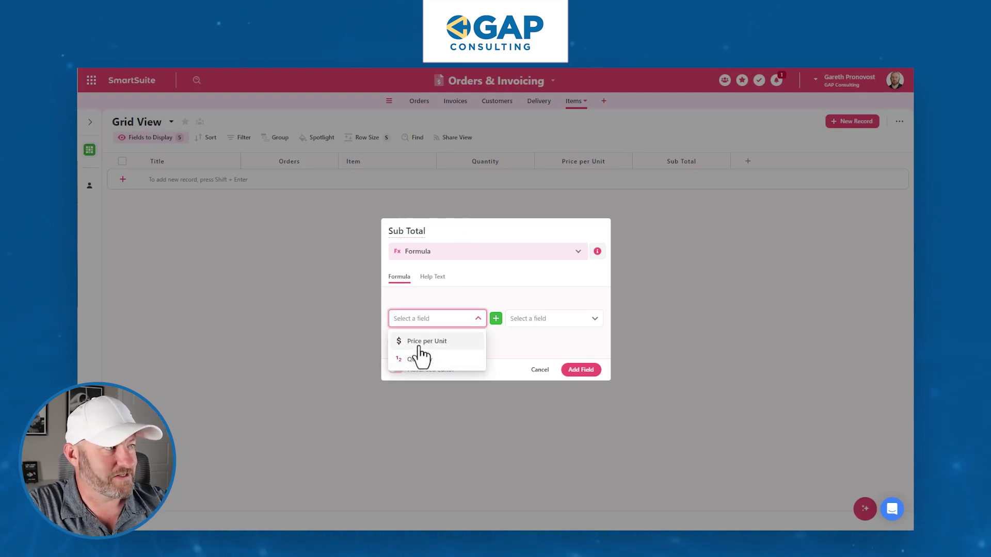
pyautogui.click(421, 344)
pyautogui.click(496, 319)
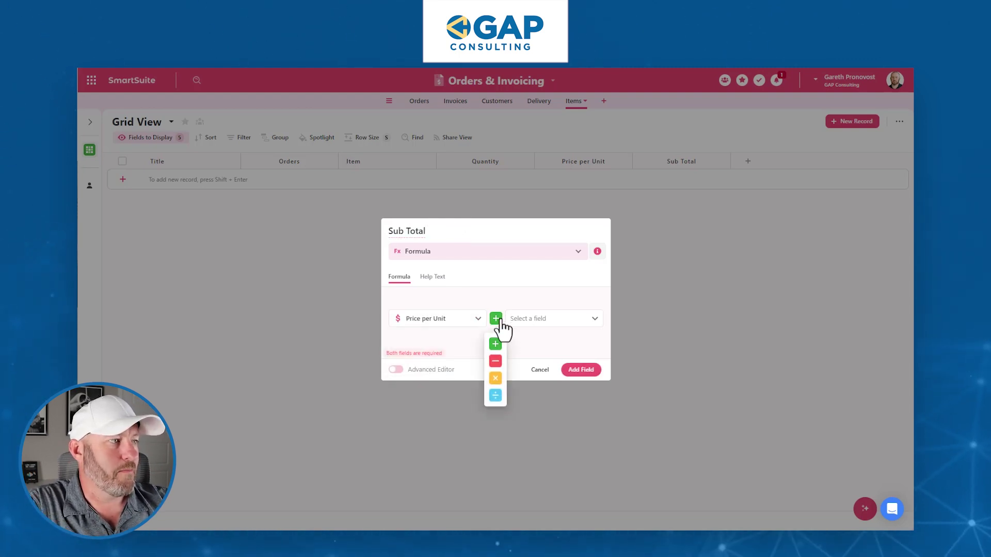
pyautogui.click(495, 379)
pyautogui.click(531, 322)
pyautogui.click(533, 360)
pyautogui.click(582, 370)
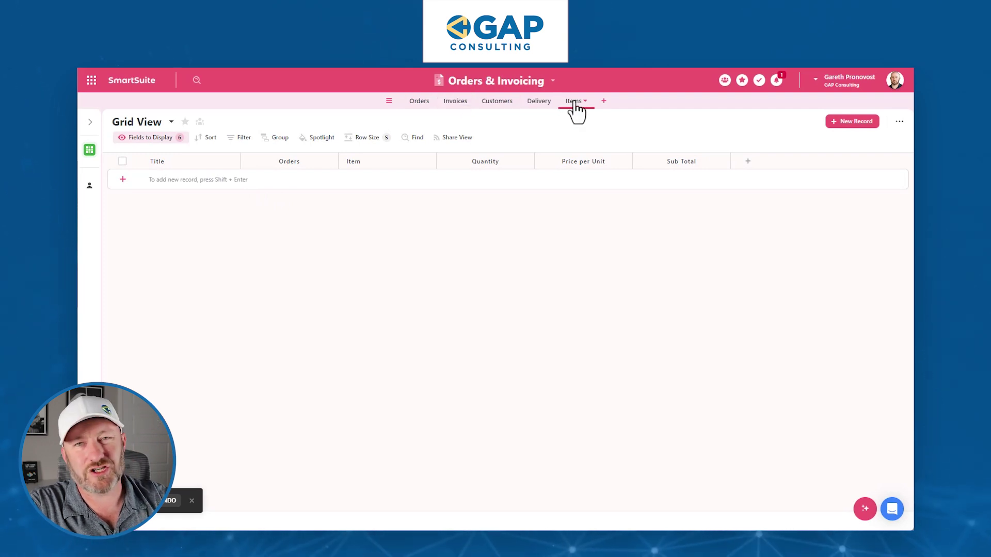
# Step: Reorder the tables so Items comes right after Orders, and delete the sub-items field named Items from the Orders table
pyautogui.moveTo(575, 103); pyautogui.dragTo(451, 98)
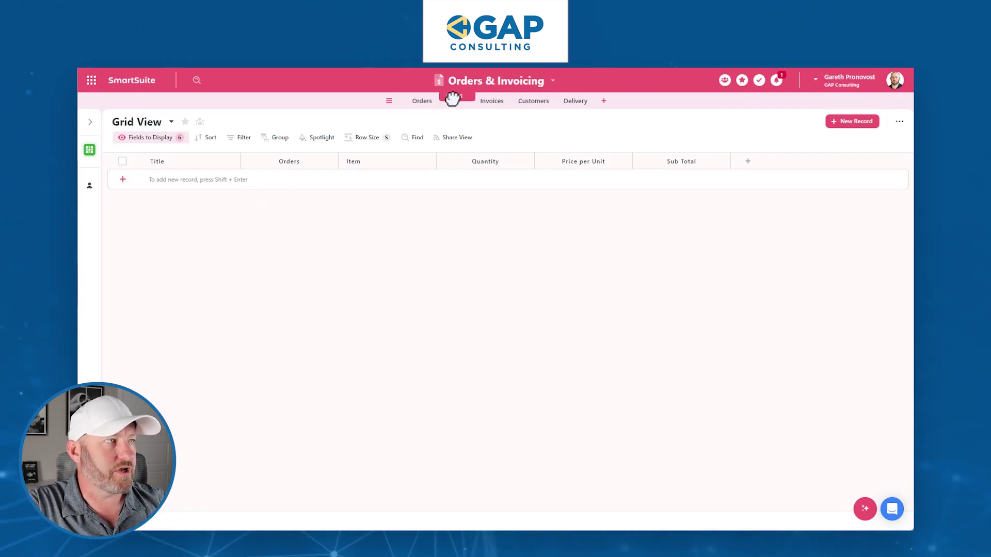
pyautogui.click(420, 102)
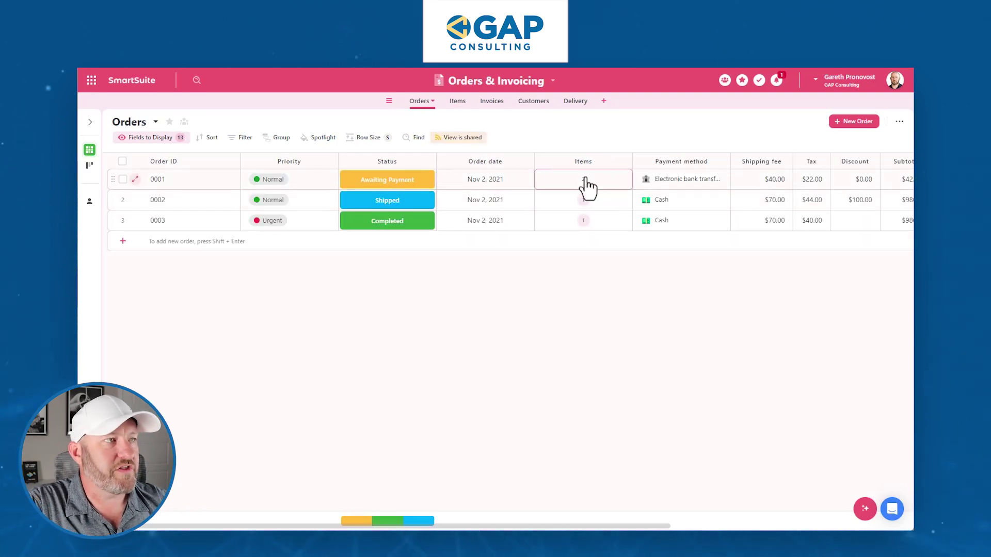
pyautogui.click(627, 163)
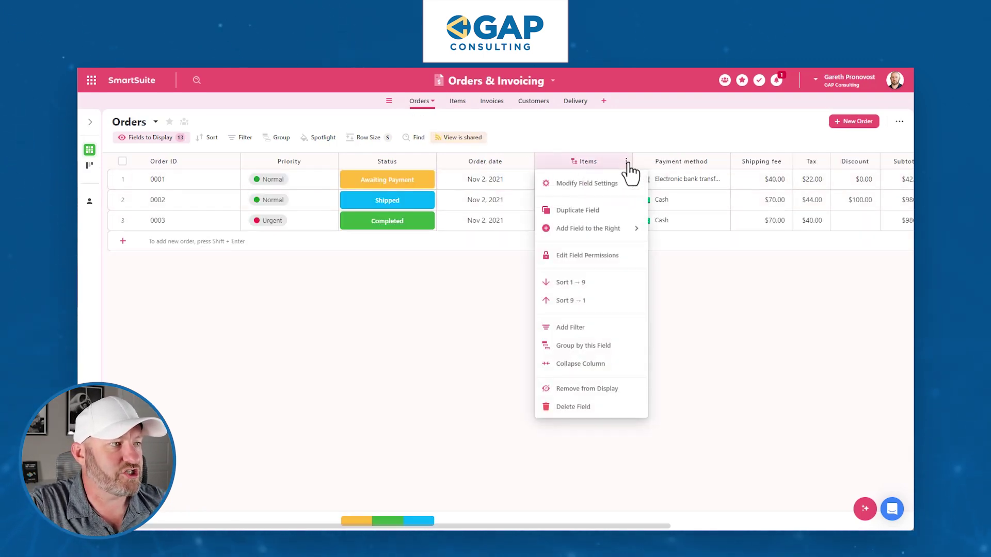
pyautogui.click(579, 411)
pyautogui.click(525, 342)
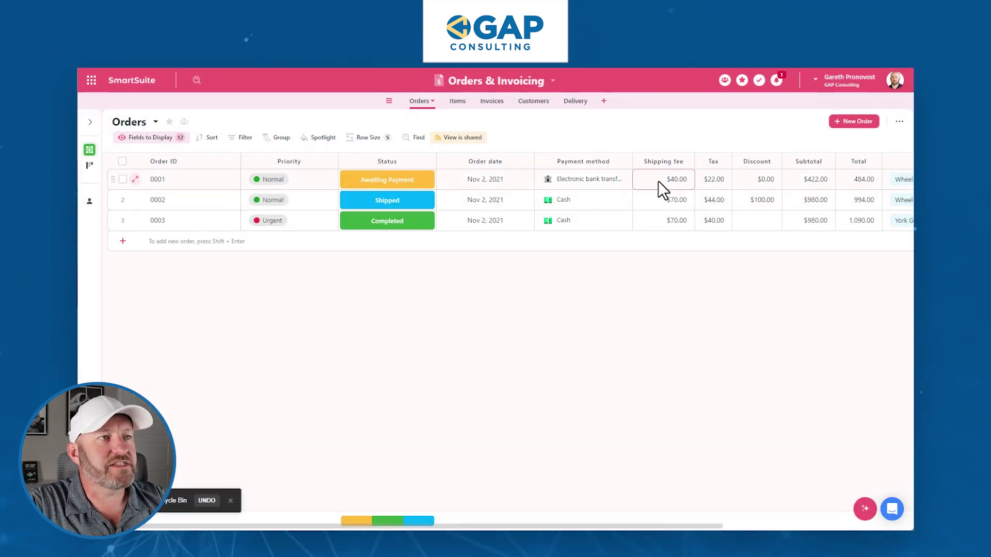
# Step: Review the Shipping fee, Discount, Subtotal and remaining columns of the Orders table
pyautogui.hscroll(3, 635, 191)
pyautogui.click(580, 181)
pyautogui.click(666, 180)
pyautogui.click(709, 180)
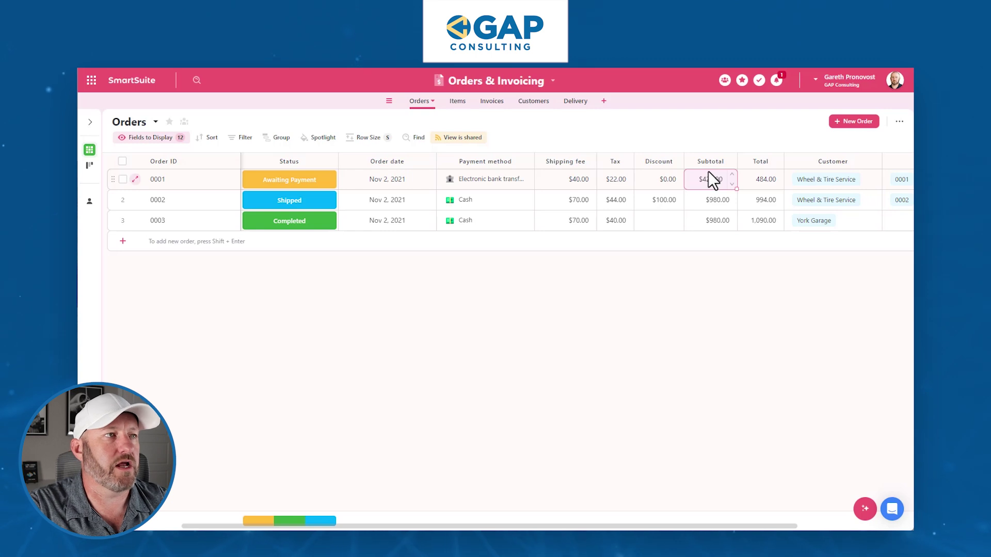
pyautogui.hscroll(3, 713, 178)
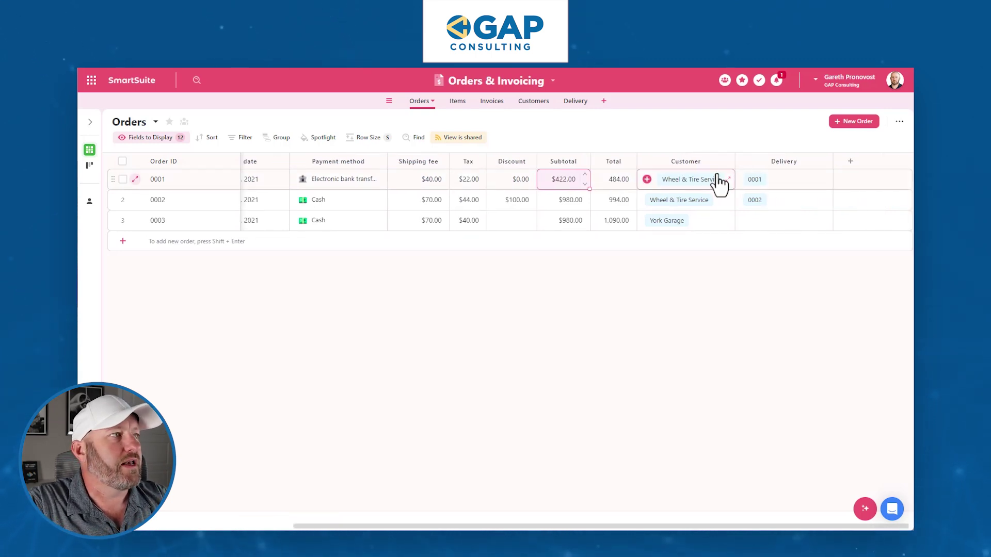
# Step: Create two untitled records in the Items table and link both to order 0001
pyautogui.click(457, 103)
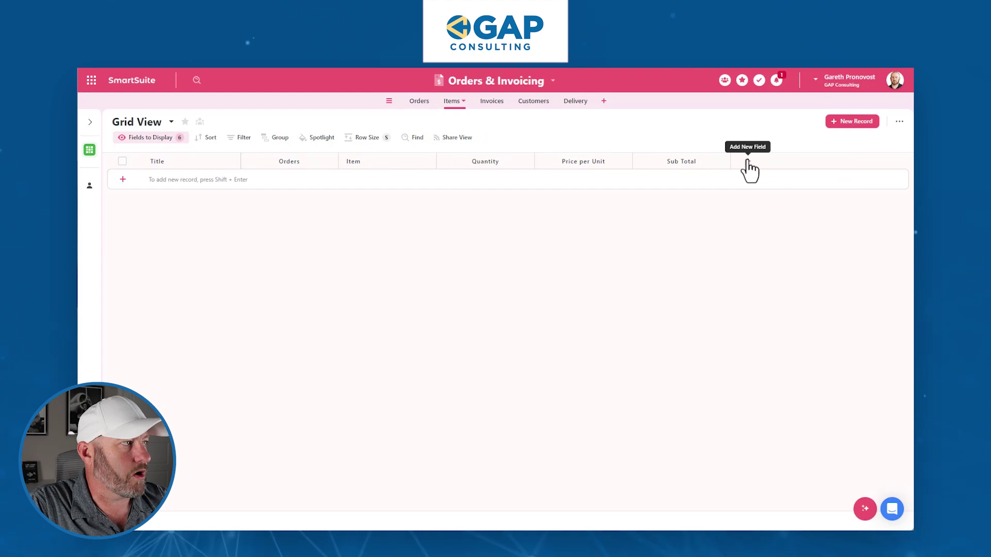
pyautogui.click(274, 182)
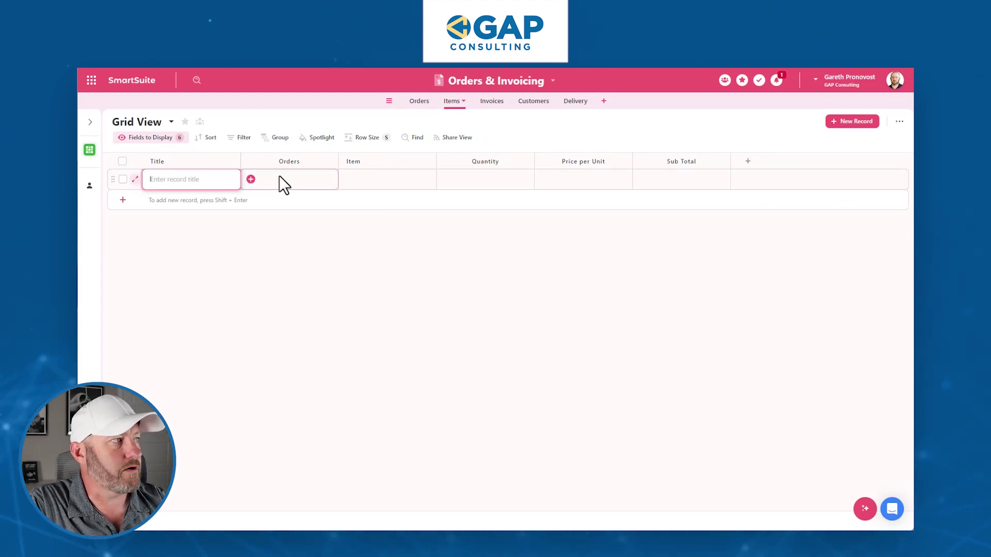
pyautogui.click(251, 179)
pyautogui.click(344, 238)
pyautogui.click(254, 202)
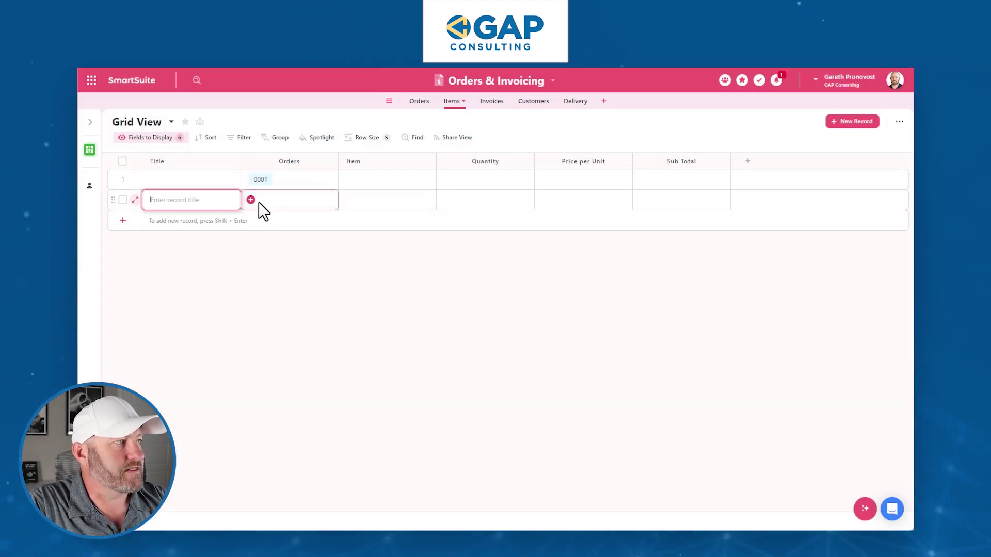
pyautogui.click(250, 200)
pyautogui.click(348, 250)
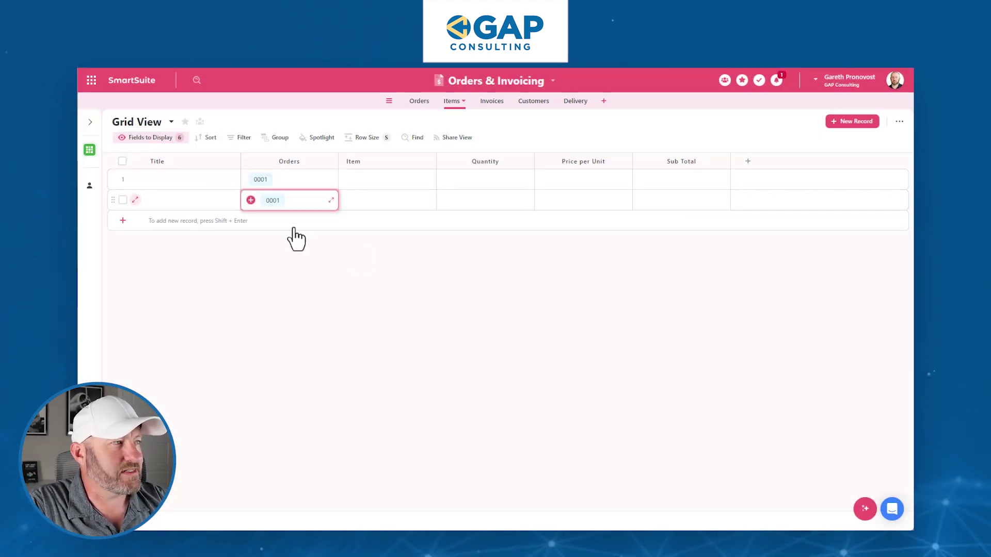
# Step: Fill in the first item record with Item Thing 1, Quantity 4 and Price per Unit $100
pyautogui.click(355, 181)
pyautogui.write('Thing 1')
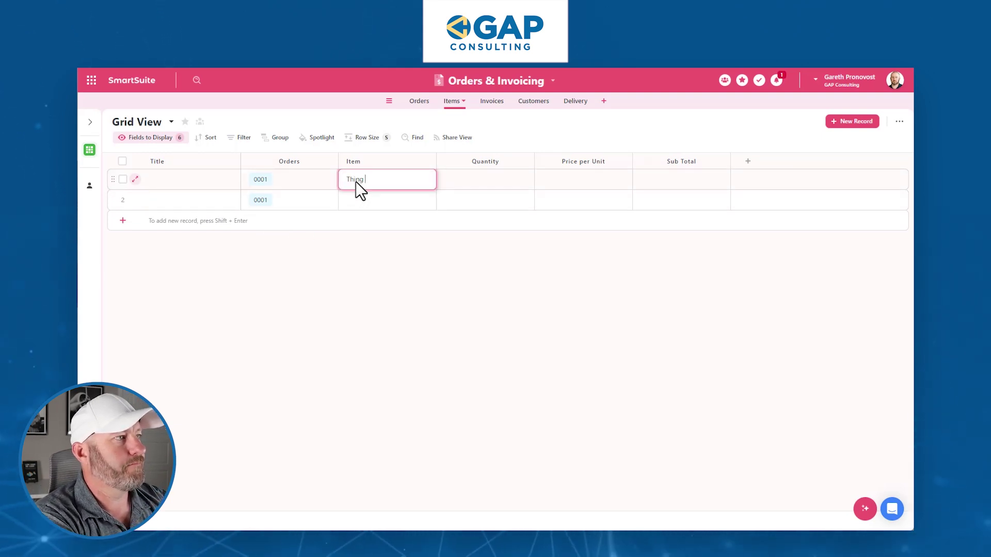
pyautogui.press('Tab')
pyautogui.write('4')
pyautogui.press('Tab')
pyautogui.write('100')
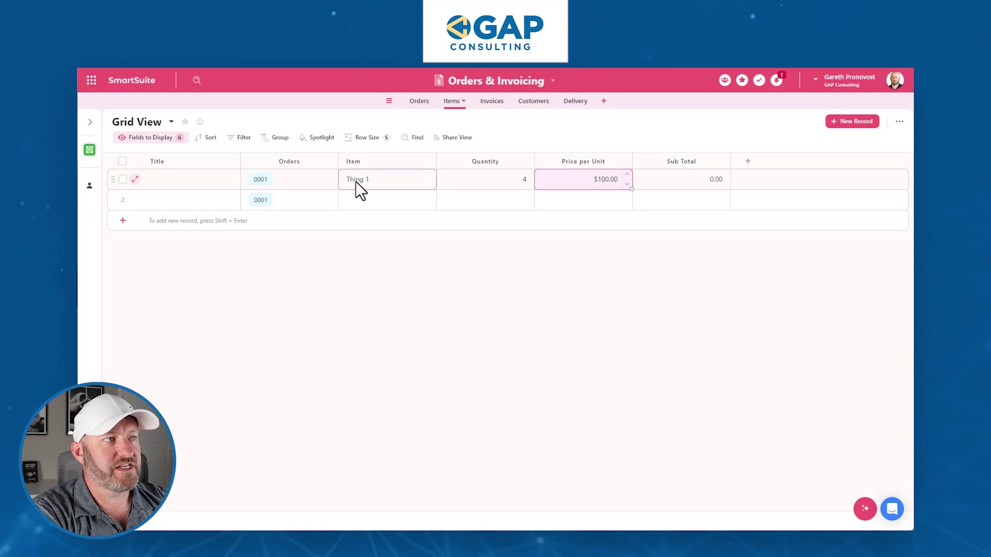
# Step: Fill in the second item record with Item Thing 2, Quantity 2 and Price per Unit $150
pyautogui.hotkey('shift', 'Tab')
pyautogui.press('Return')
pyautogui.hotkey('shift', 'Tab')
pyautogui.write('Thing 2')
pyautogui.press('Tab')
pyautogui.write('2')
pyautogui.press('Tab')
pyautogui.write('150')
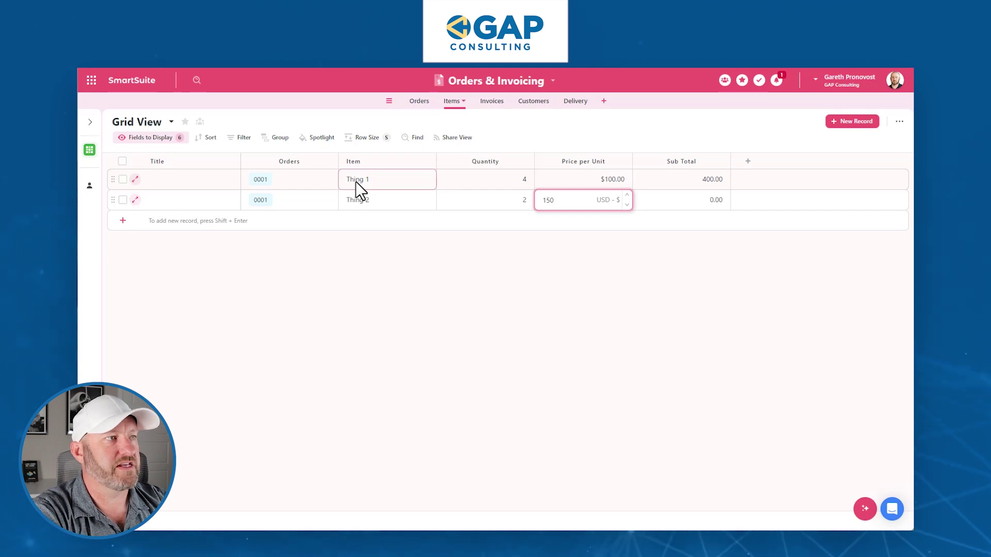
pyautogui.click(259, 284)
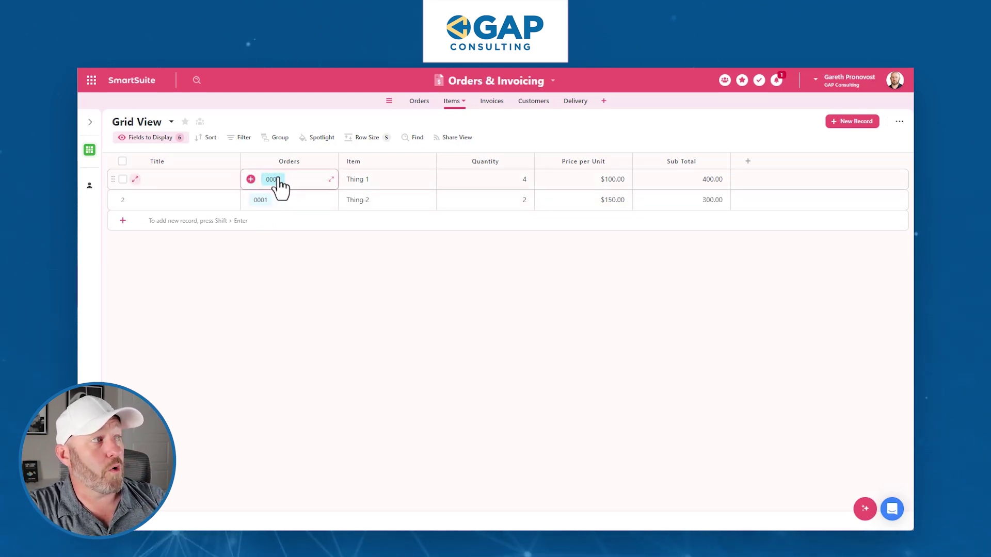
# Step: Switch the Title field of the Items table from manual input to auto-generated and accept the conversion
pyautogui.click(196, 160)
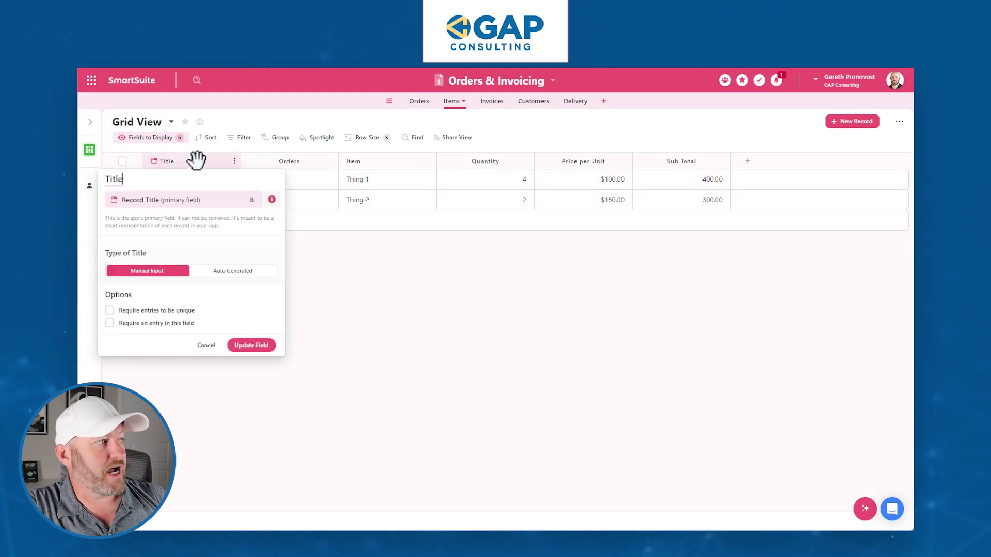
pyautogui.click(232, 274)
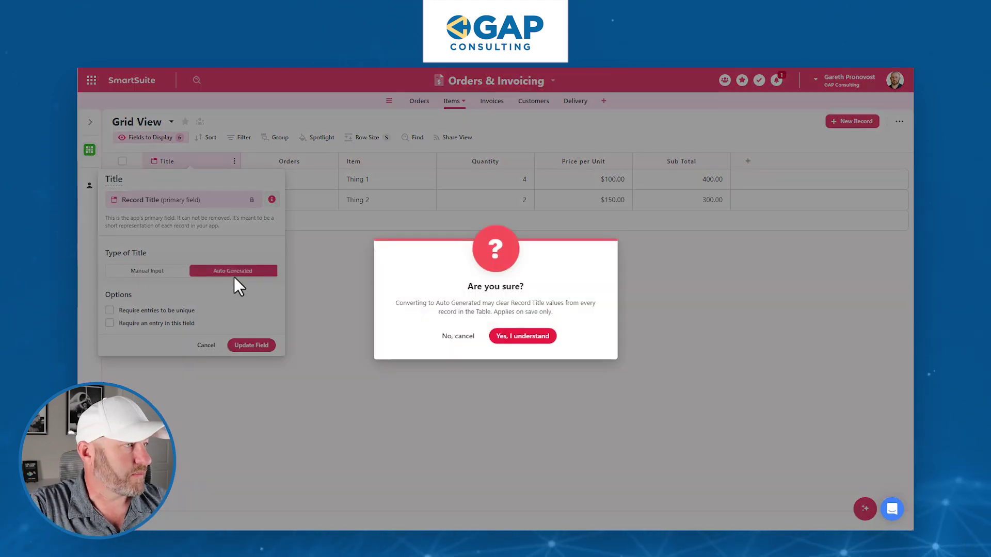
pyautogui.click(511, 338)
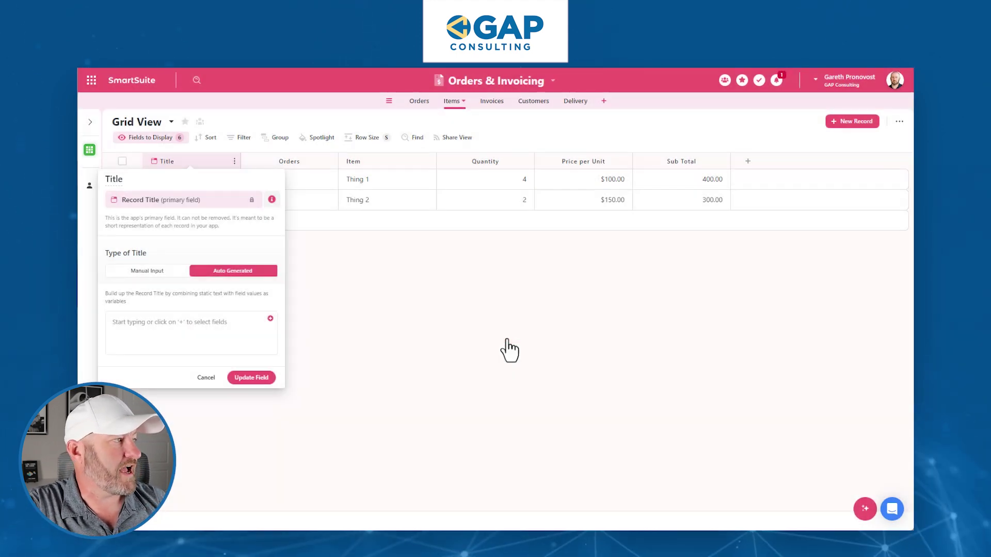
# Step: Build the auto-generated Title from the Orders field, a " - " separator and the Item field, and update the field
pyautogui.click(270, 319)
pyautogui.write('o')
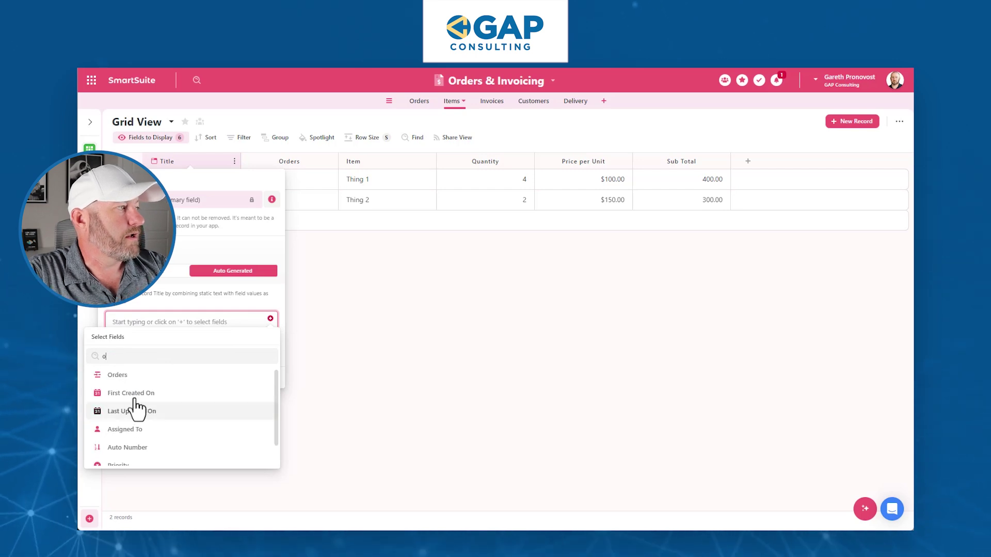
pyautogui.click(120, 376)
pyautogui.write('-')
pyautogui.press('BackSpace')
pyautogui.press('BackSpace')
pyautogui.press('BackSpace')
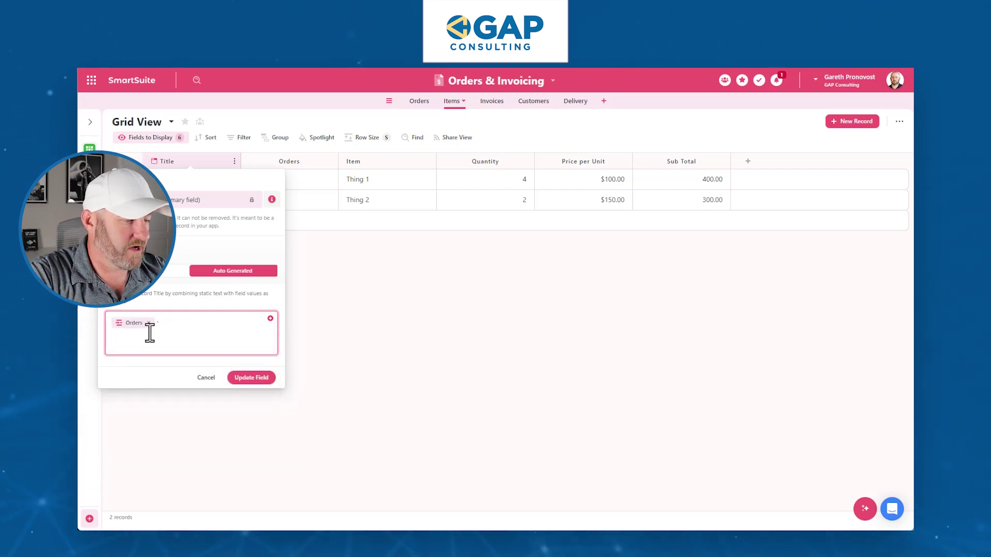
pyautogui.click(271, 319)
pyautogui.write('it')
pyautogui.click(169, 379)
pyautogui.click(252, 379)
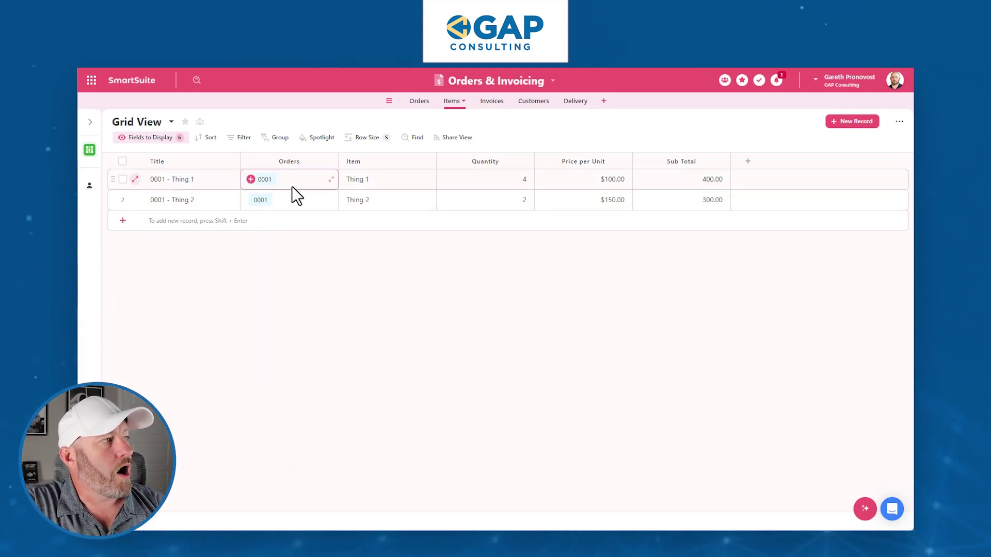
pyautogui.click(463, 186)
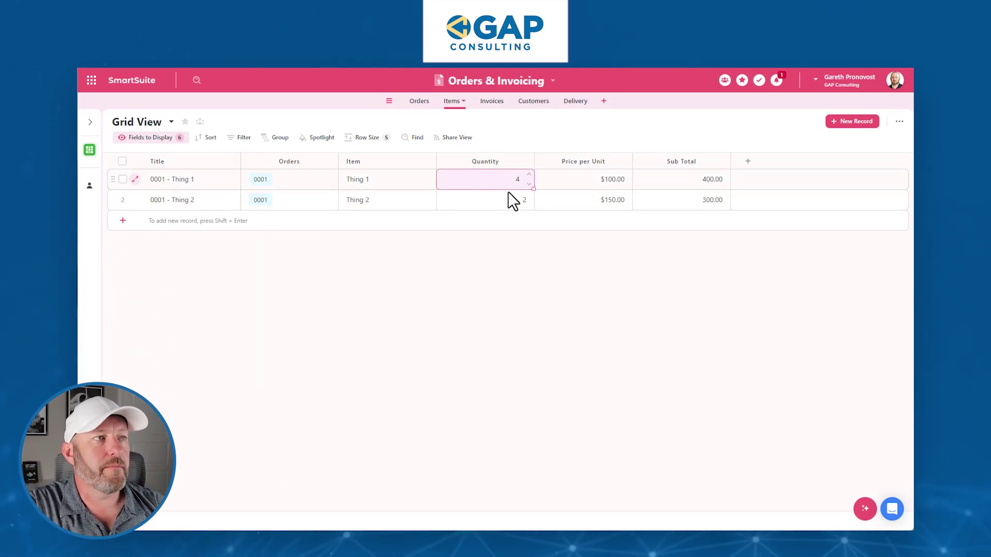
# Step: Add a formula field named Subtotal* directly after the Subtotal field in the Orders table
pyautogui.click(666, 180)
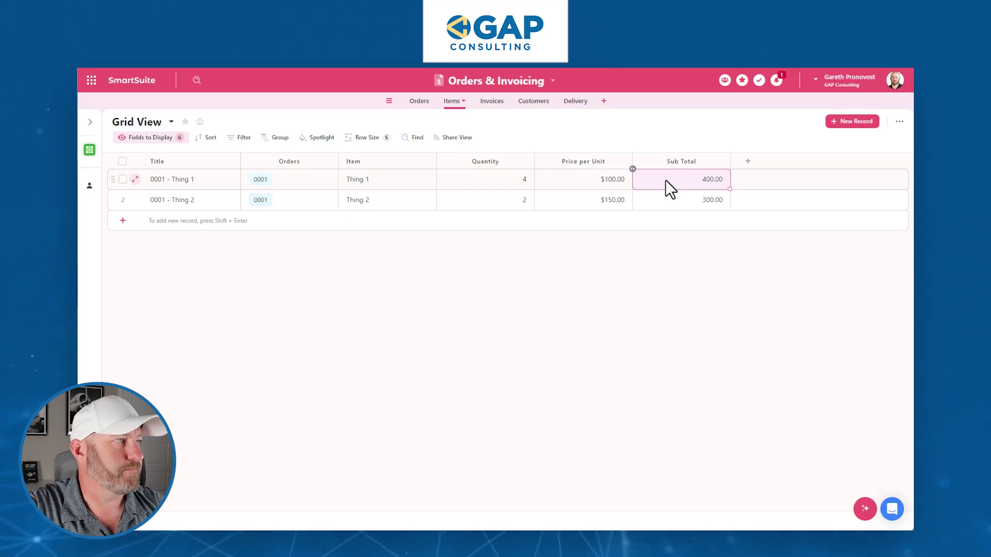
pyautogui.click(418, 104)
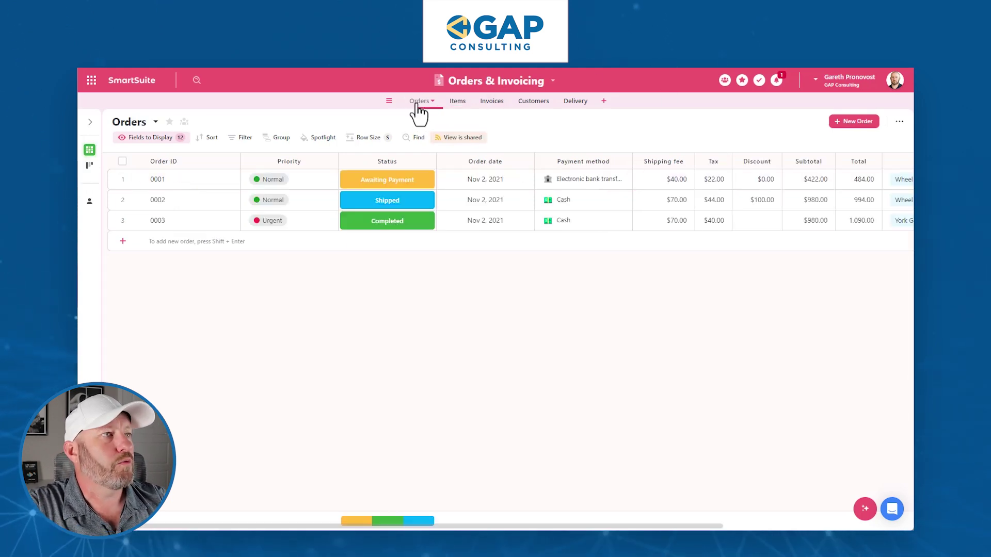
pyautogui.doubleClick(809, 161)
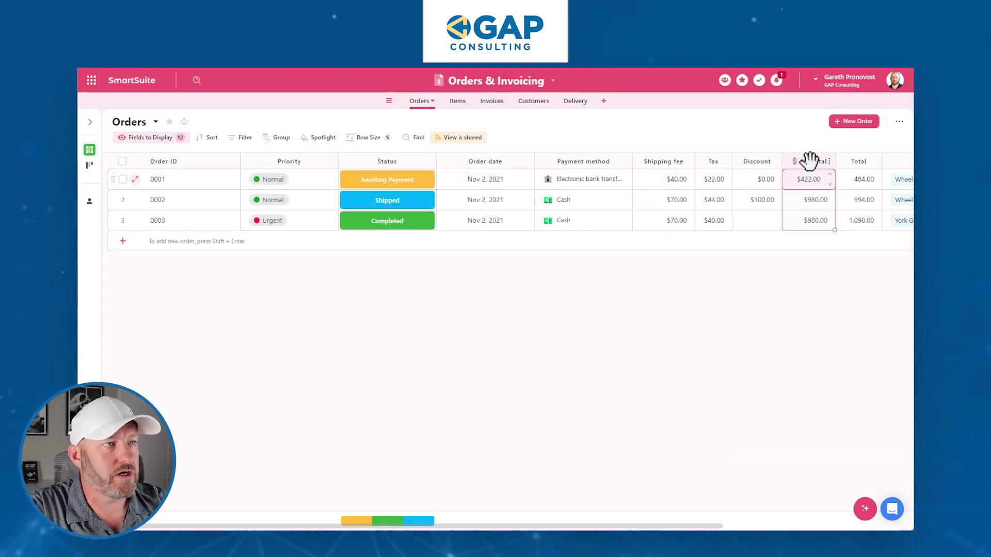
pyautogui.click(754, 132)
pyautogui.hscroll(5, 763, 164)
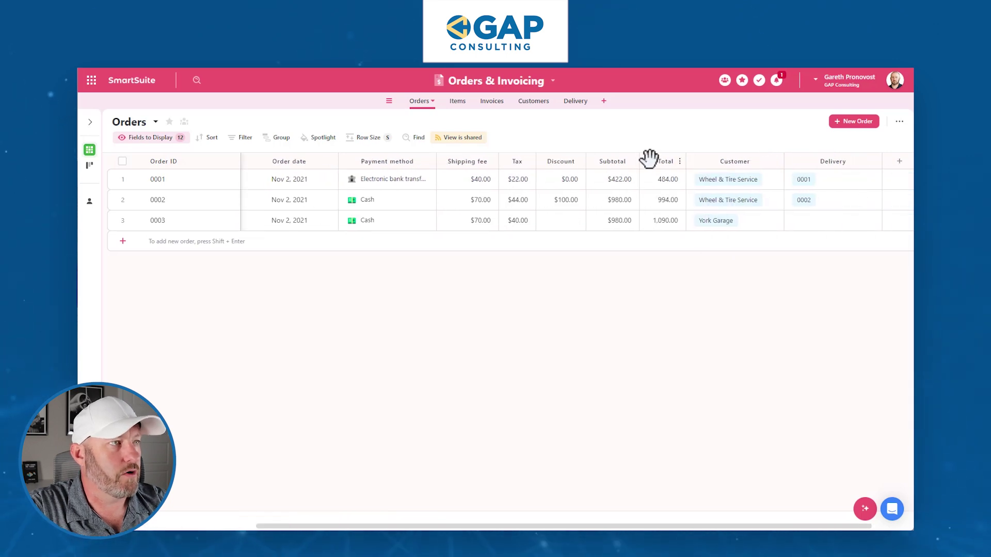
pyautogui.click(634, 161)
pyautogui.moveTo(645, 238)
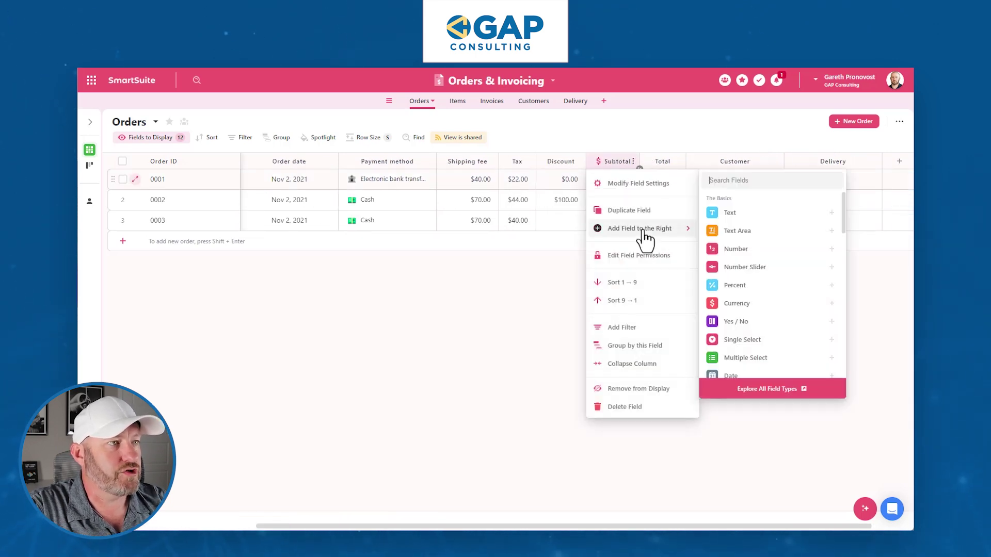
pyautogui.write('form')
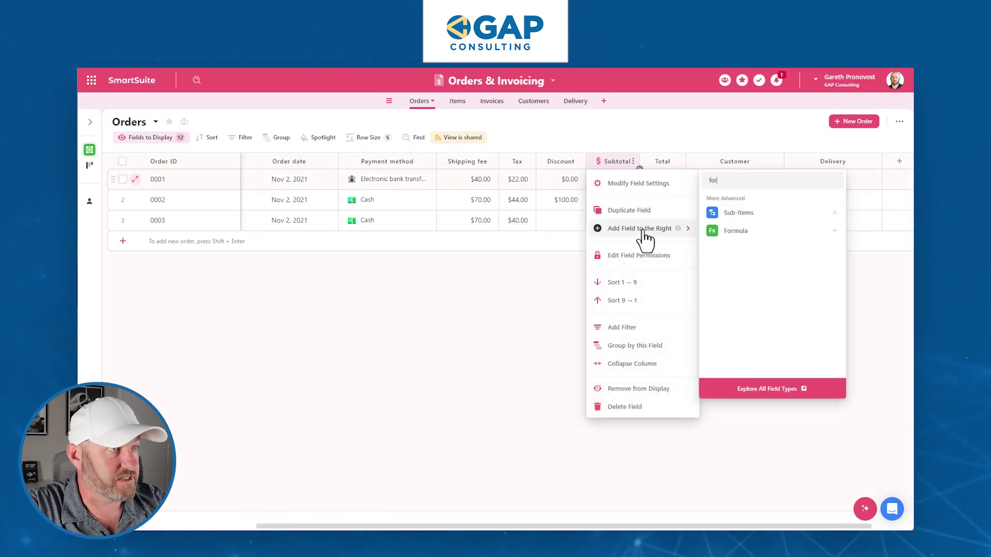
pyautogui.click(733, 230)
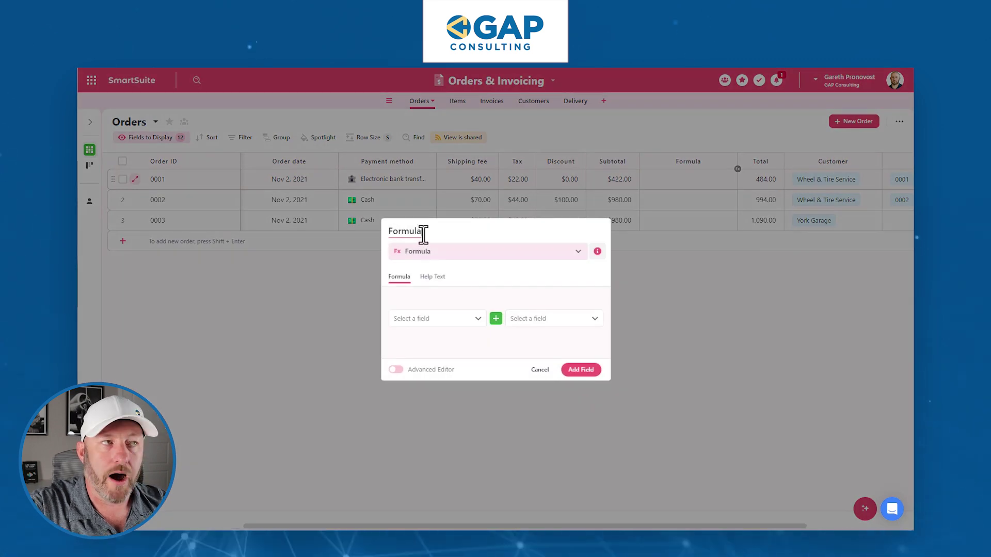
pyautogui.write('Subtotal*')
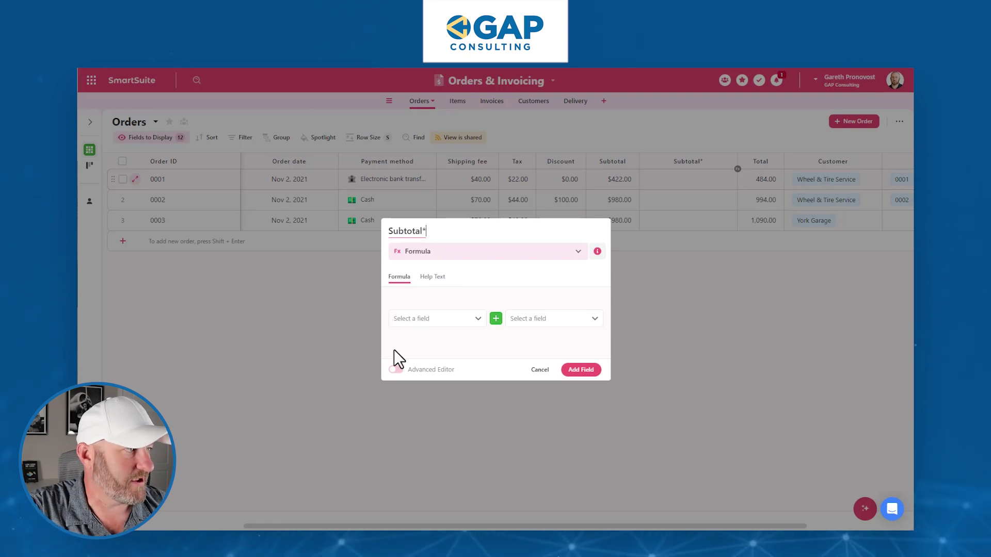
# Step: Write the advanced formula SUM([Link to Items].[Sub Total]) for the Subtotal* field and add the field to the table
pyautogui.click(395, 370)
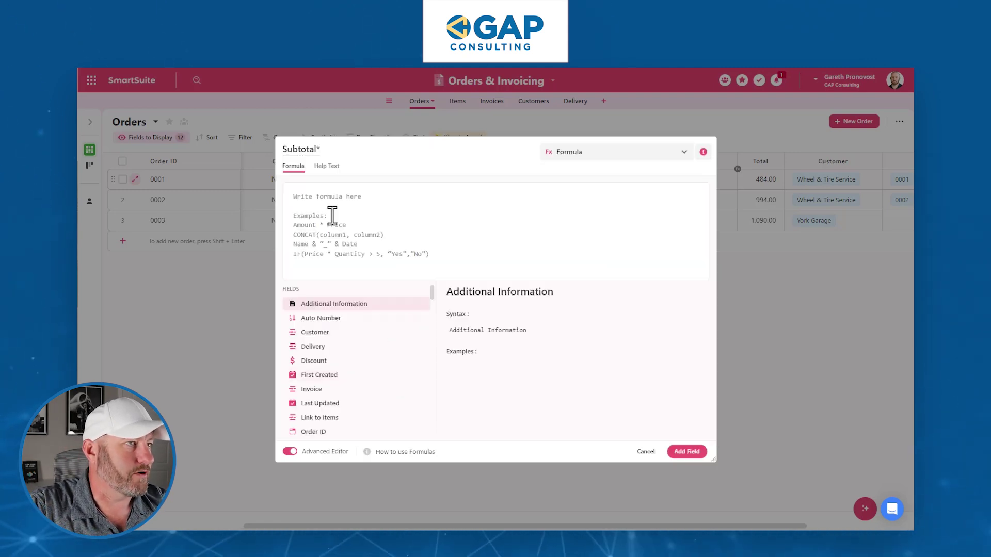
pyautogui.write('sum')
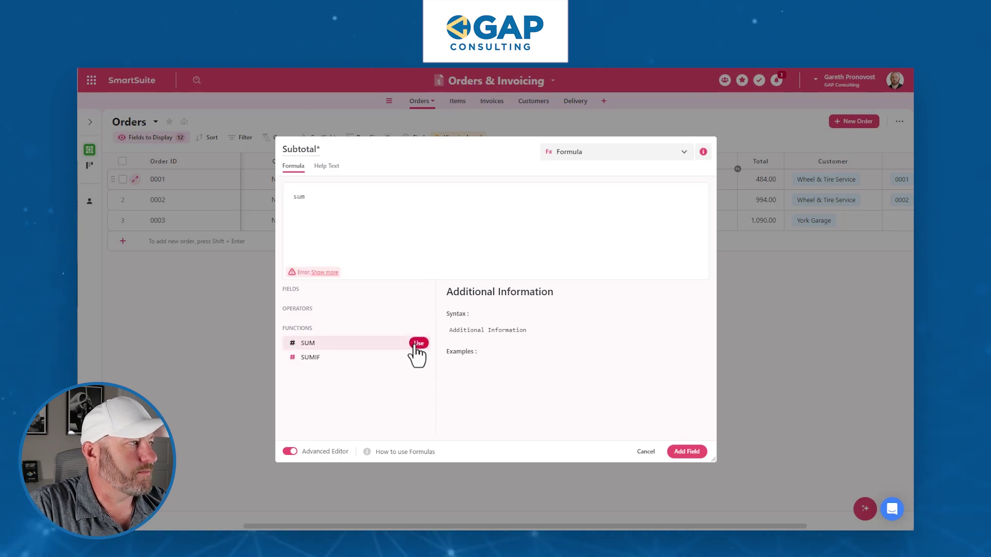
pyautogui.click(417, 344)
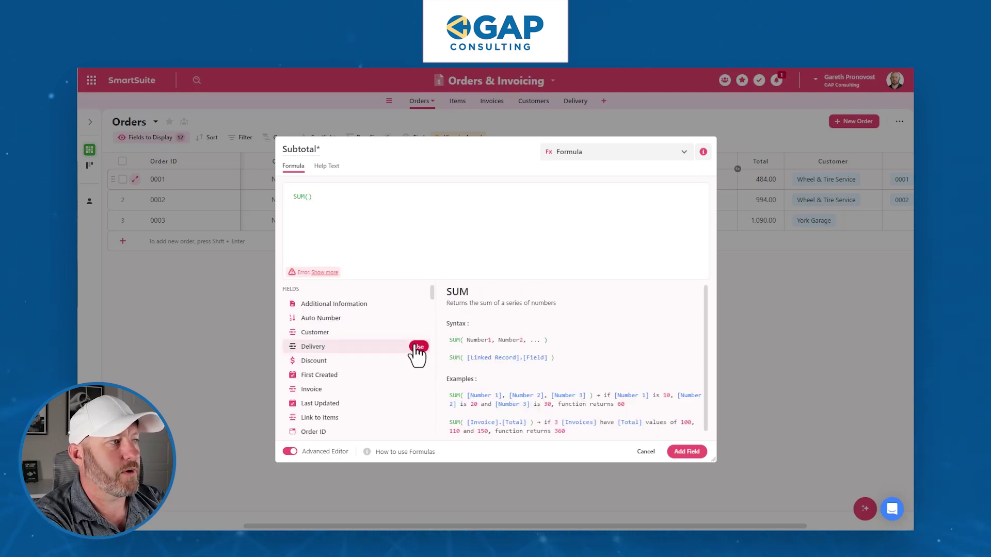
pyautogui.write('it')
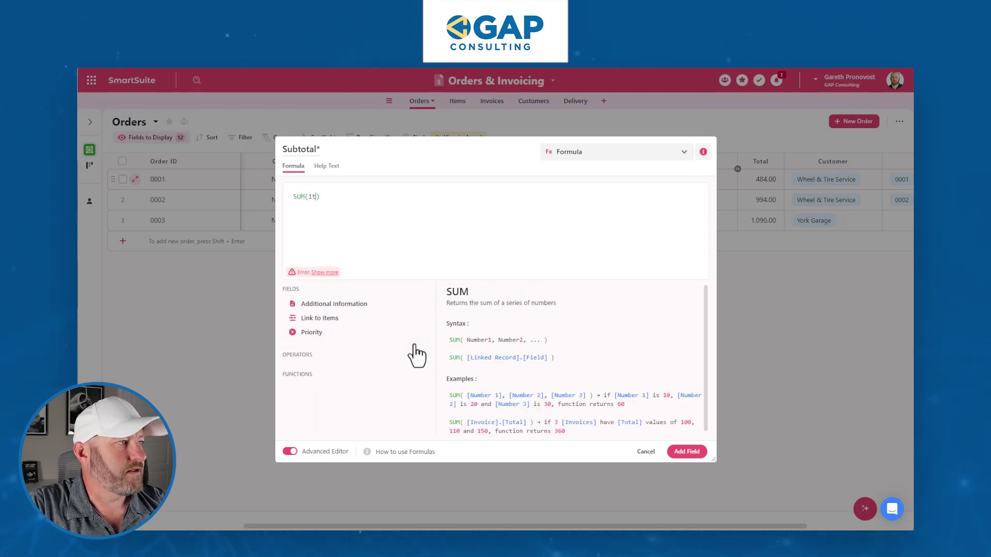
pyautogui.click(420, 319)
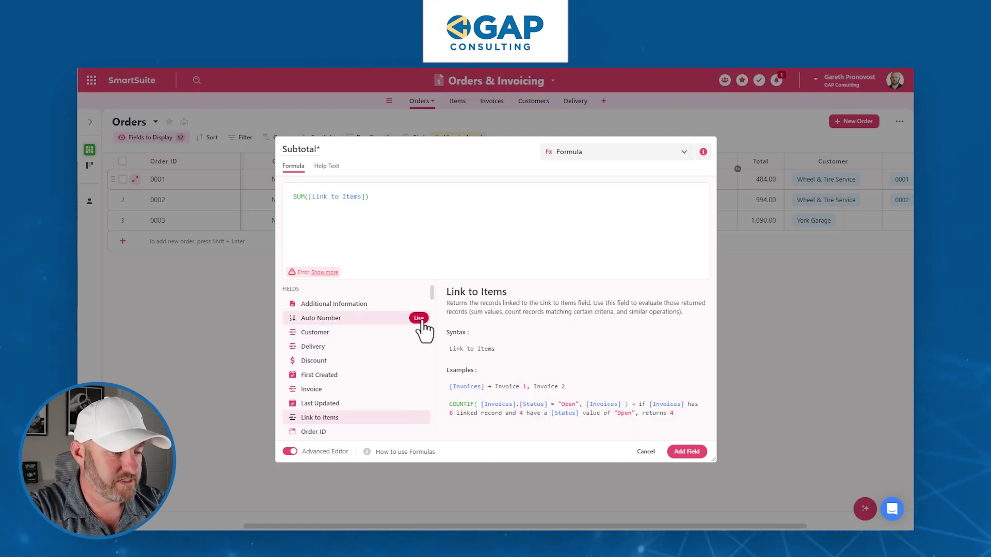
pyautogui.write('.sub')
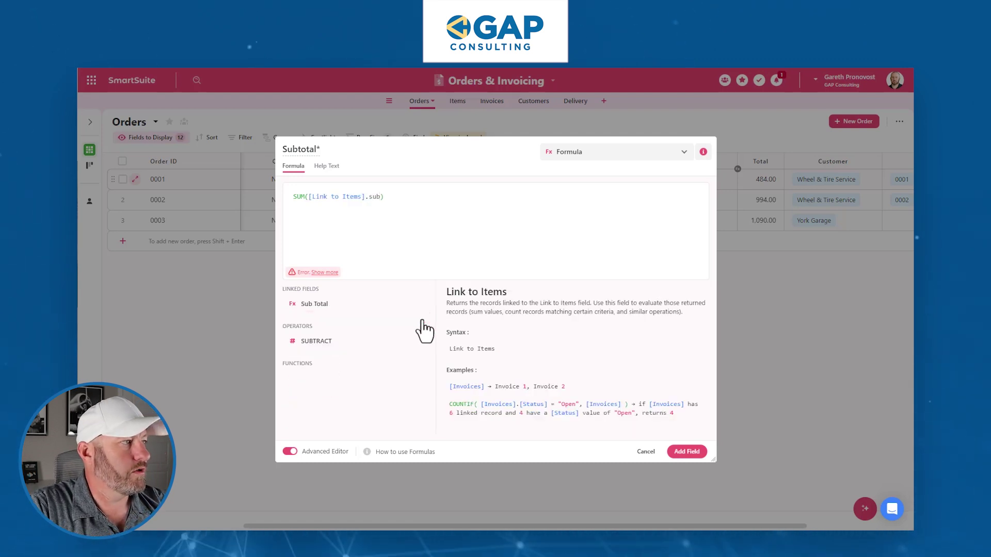
pyautogui.click(419, 305)
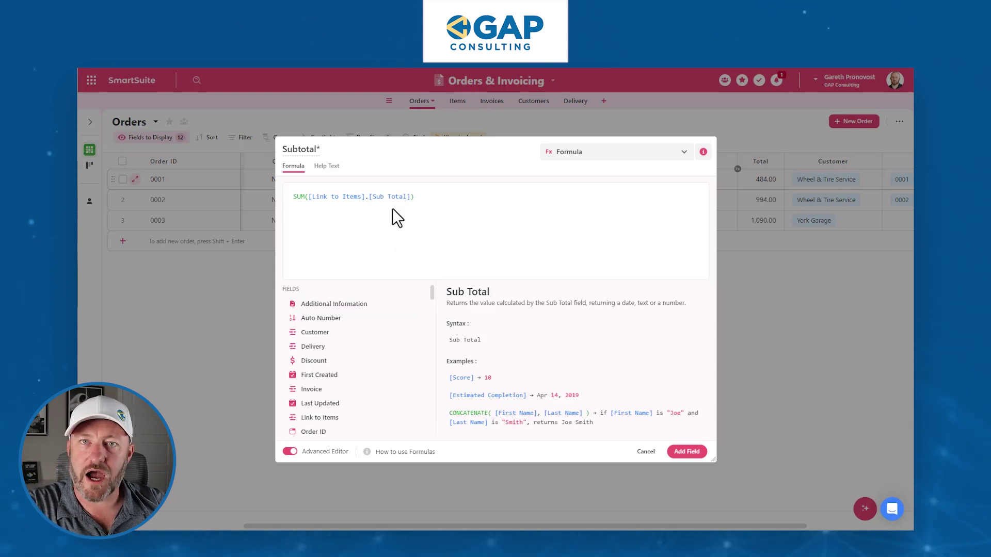
pyautogui.click(687, 453)
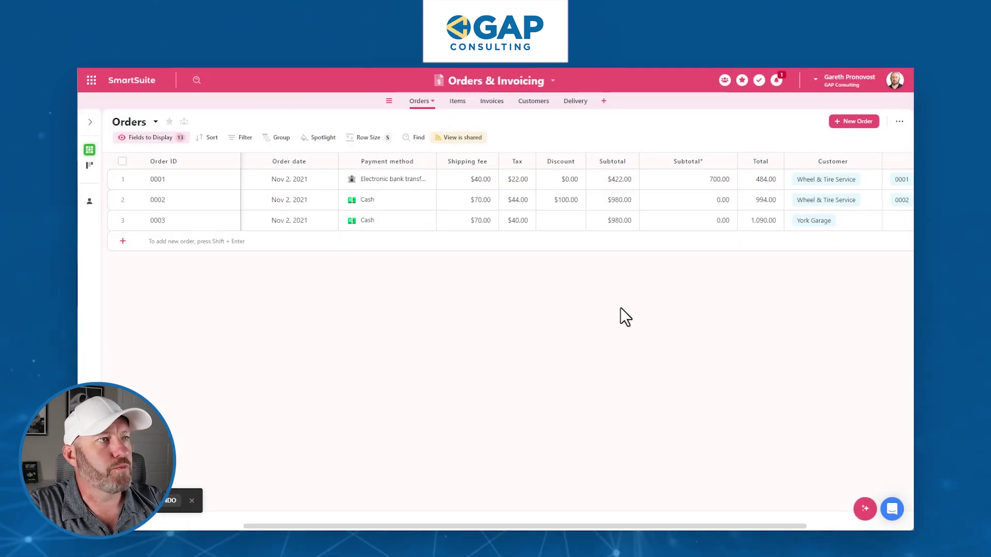
# Step: Narrow the Subtotal* column and delete the original Subtotal currency field from the Orders table
pyautogui.moveTo(735, 162); pyautogui.dragTo(700, 161)
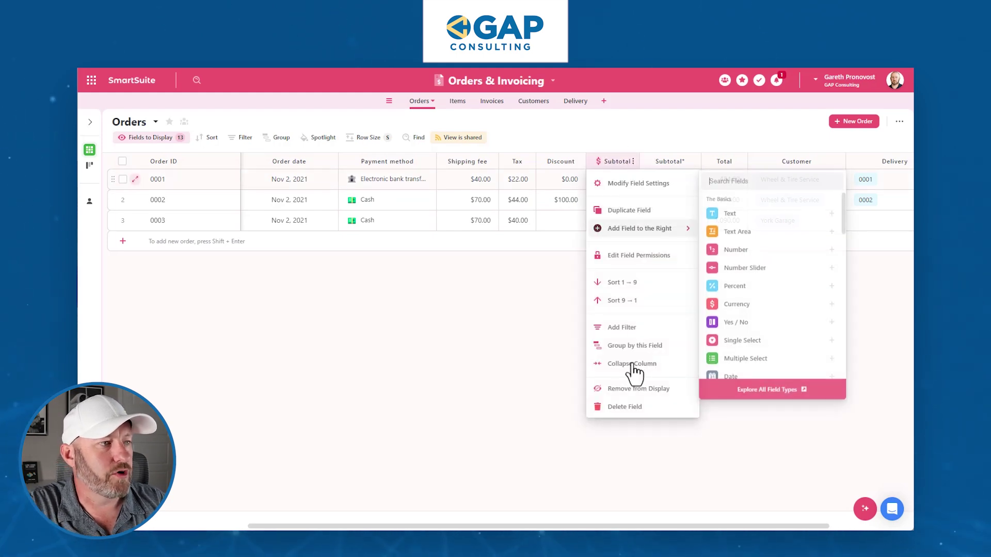
pyautogui.click(623, 412)
pyautogui.click(541, 343)
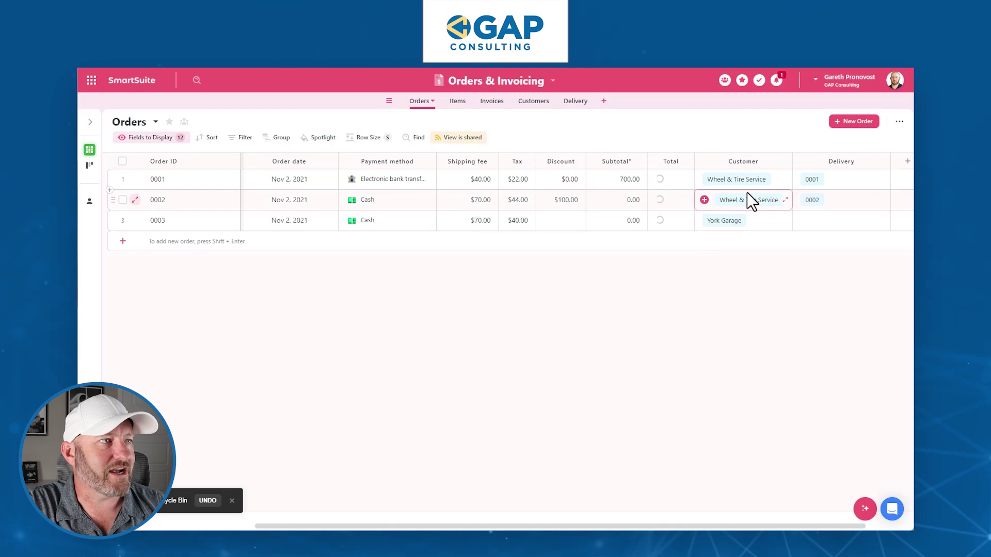
# Step: Replace the broken first reference in the Total formula with [Subtotal*], keeping + [Shipping fee] + [Tax] - [Discount], and update the field
pyautogui.doubleClick(668, 161)
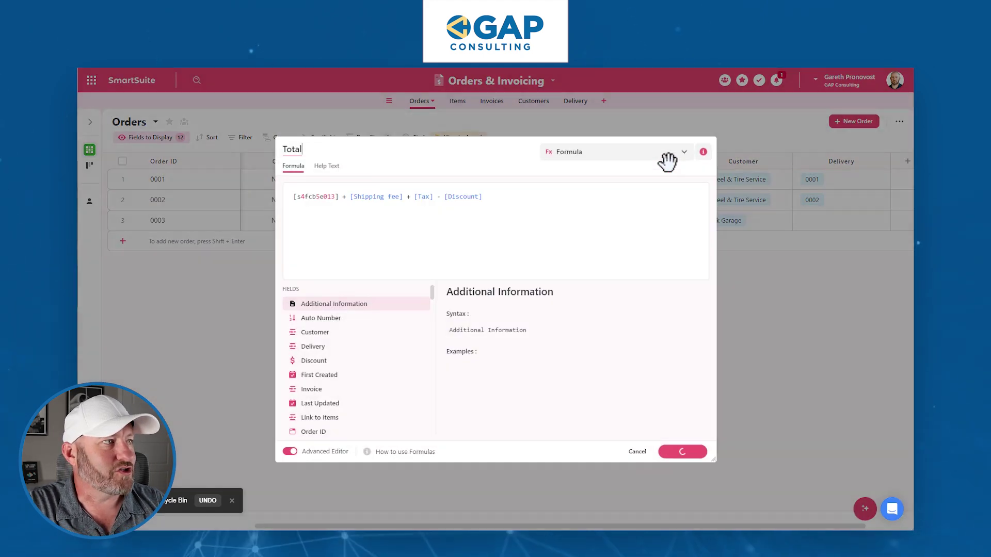
pyautogui.moveTo(342, 201); pyautogui.dragTo(283, 202)
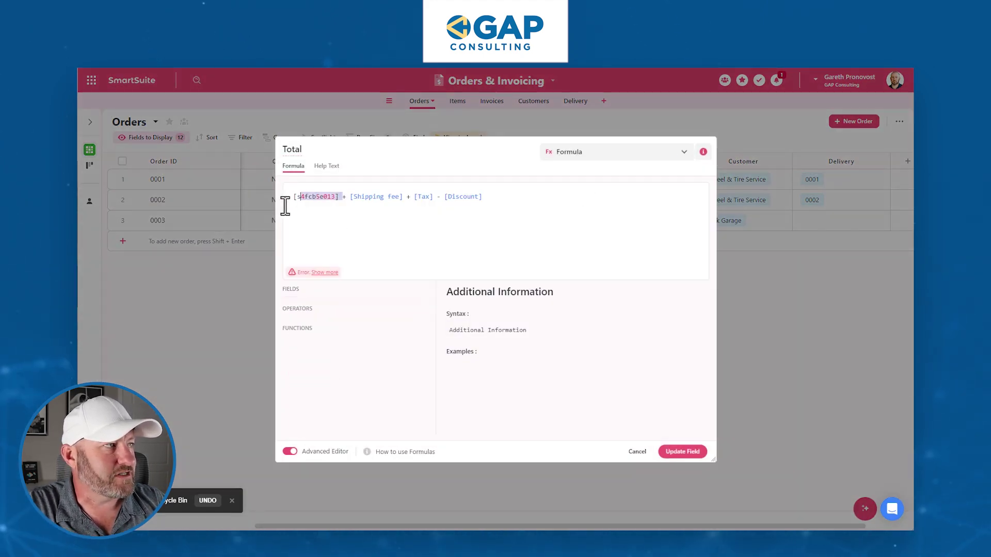
pyautogui.write('sub')
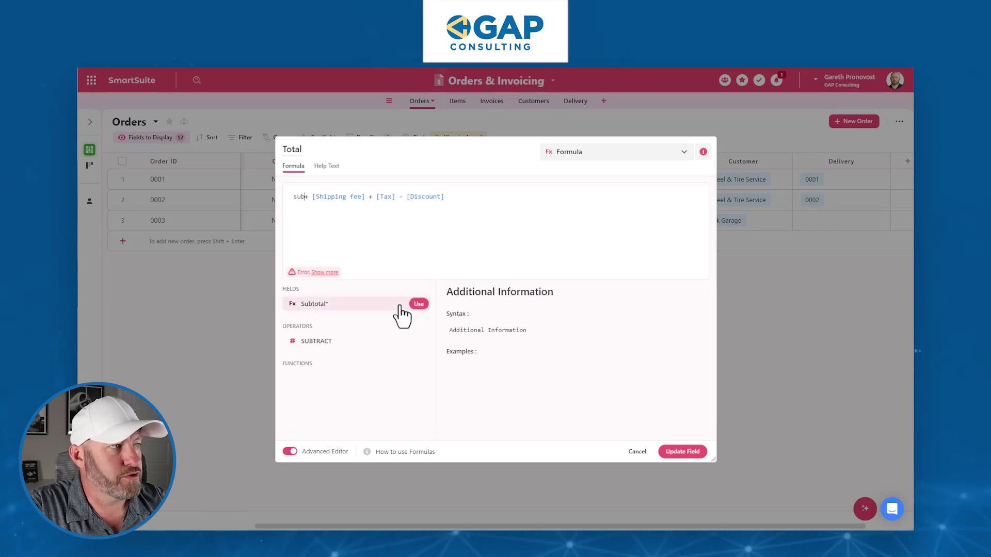
pyautogui.click(418, 305)
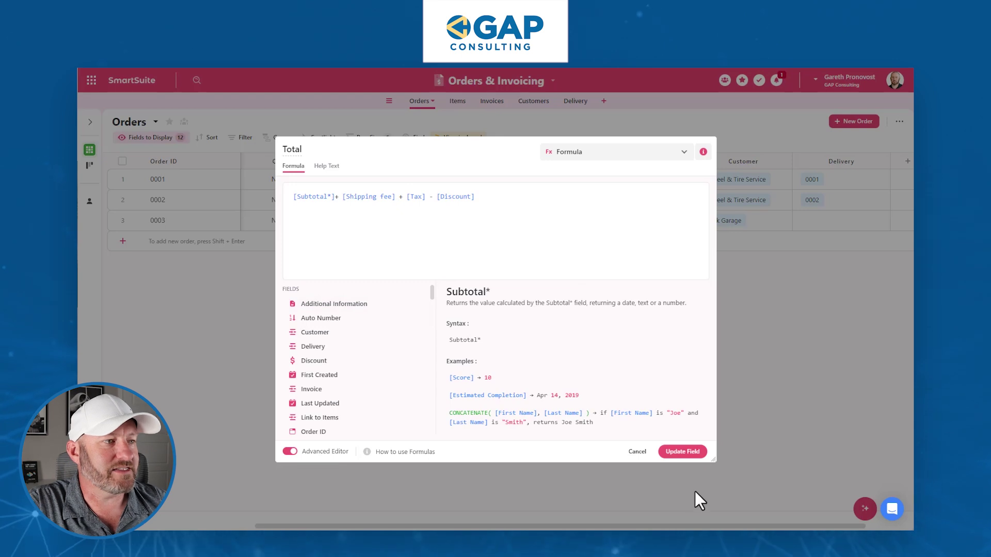
pyautogui.click(683, 452)
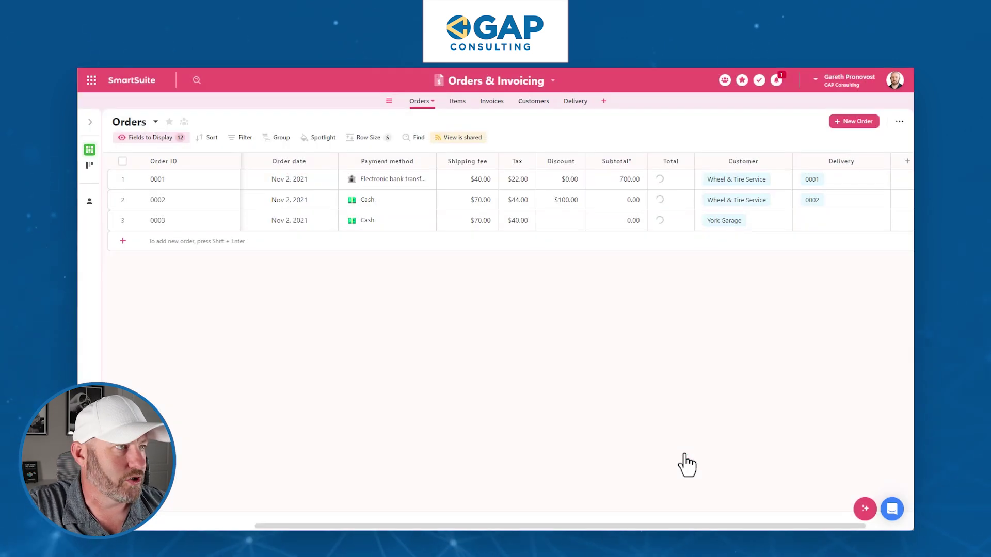
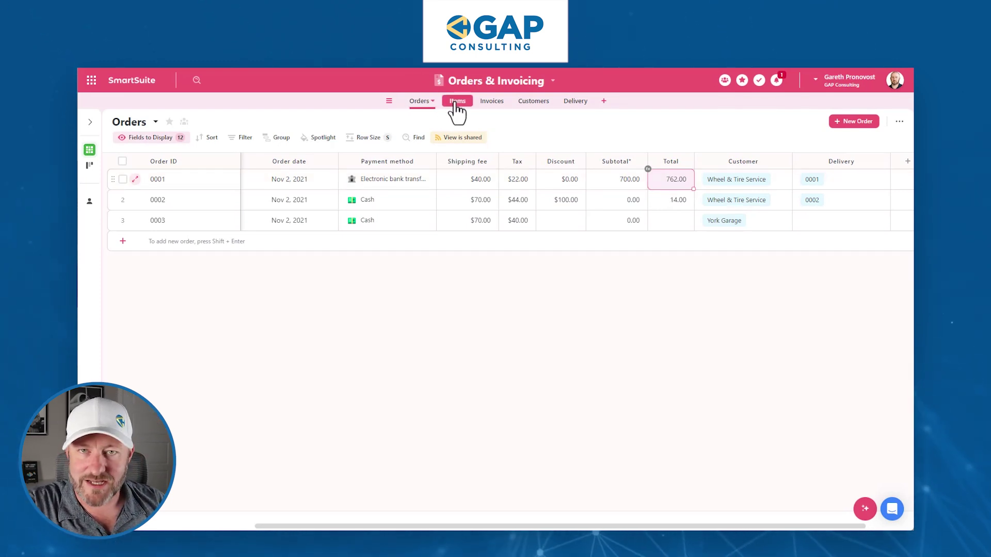
# Step: Open the Invoices table's existing New Document design in the Document Designer
pyautogui.click(491, 103)
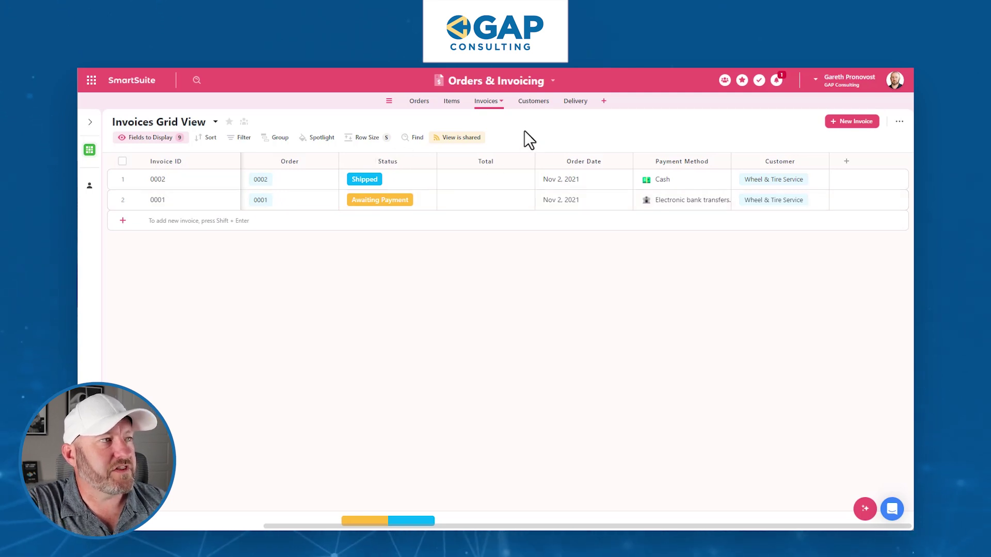
pyautogui.click(500, 101)
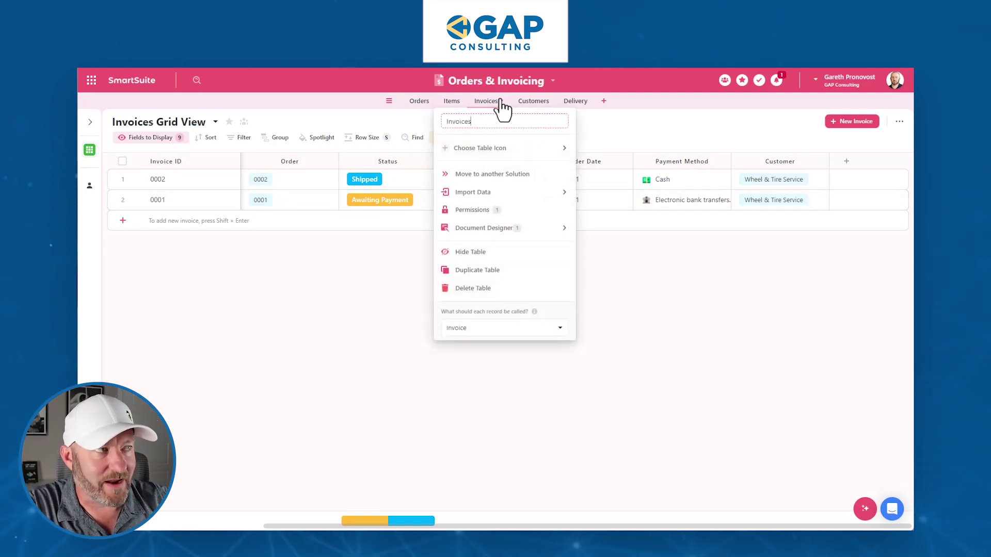
pyautogui.moveTo(507, 230)
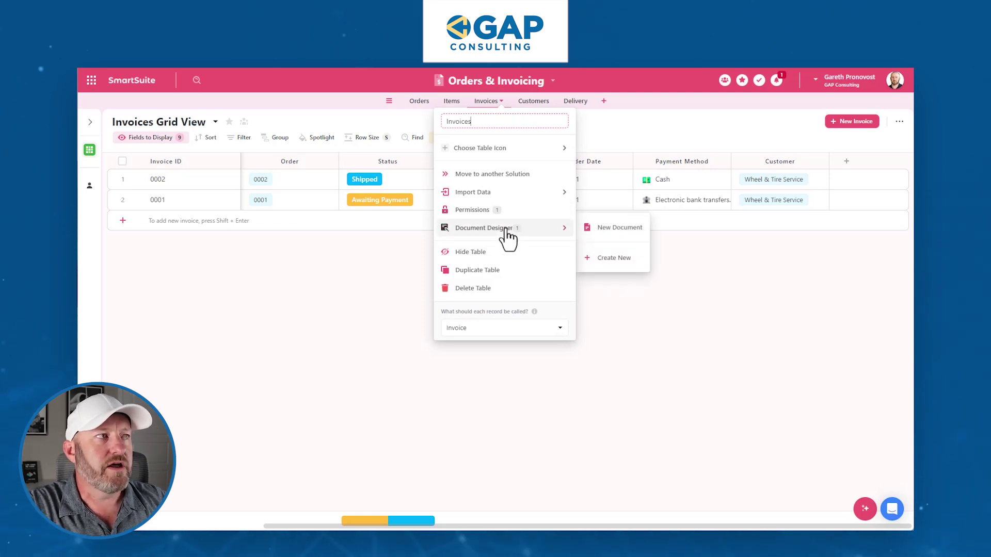
pyautogui.click(506, 102)
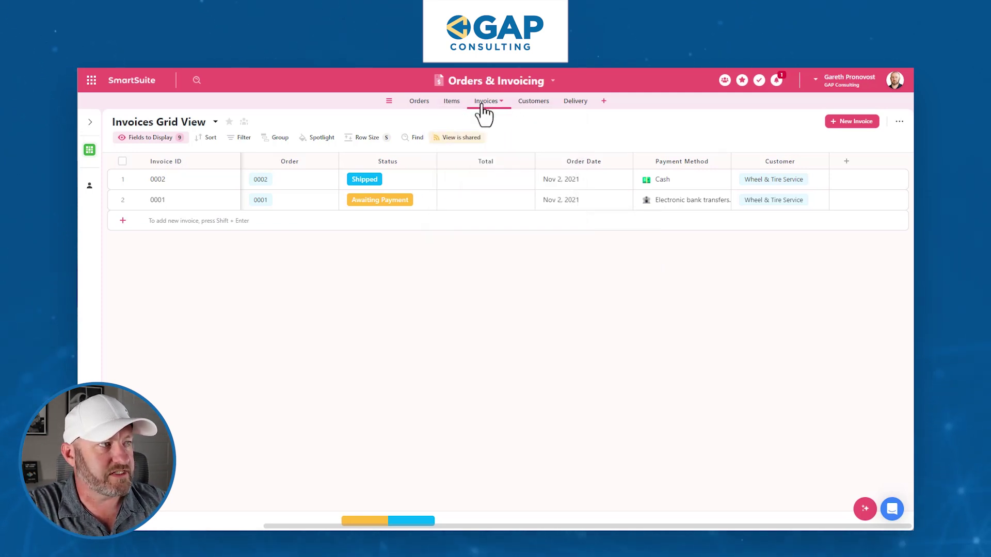
pyautogui.click(483, 105)
pyautogui.moveTo(486, 233)
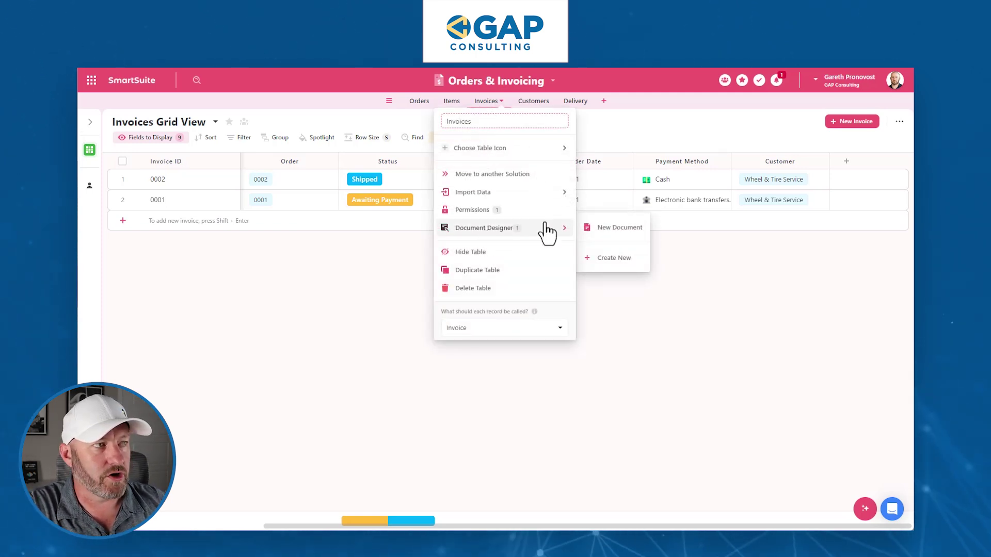
pyautogui.click(604, 228)
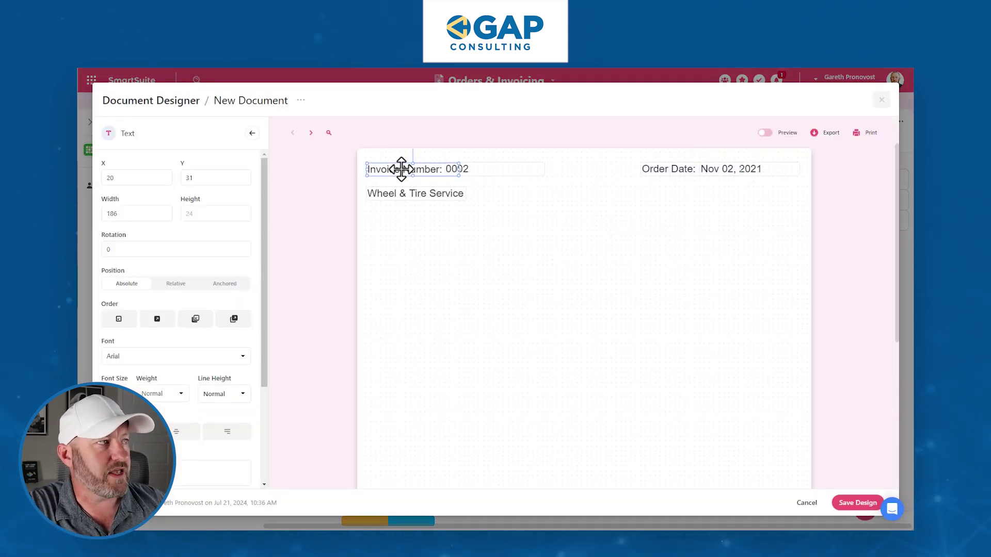
# Step: Check the invoice number, customer and order date elements of the design and add the linked Order field to the page
pyautogui.click(487, 171)
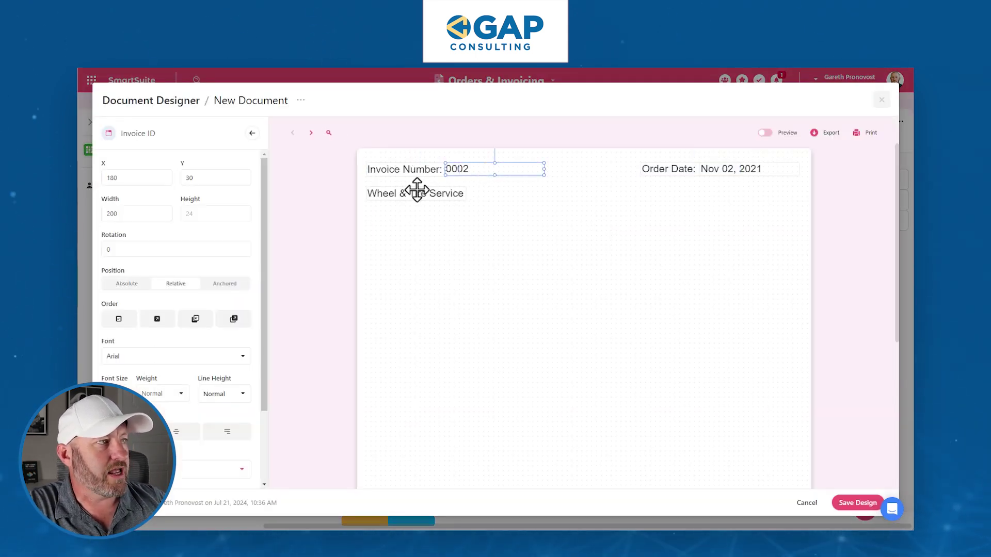
pyautogui.click(673, 166)
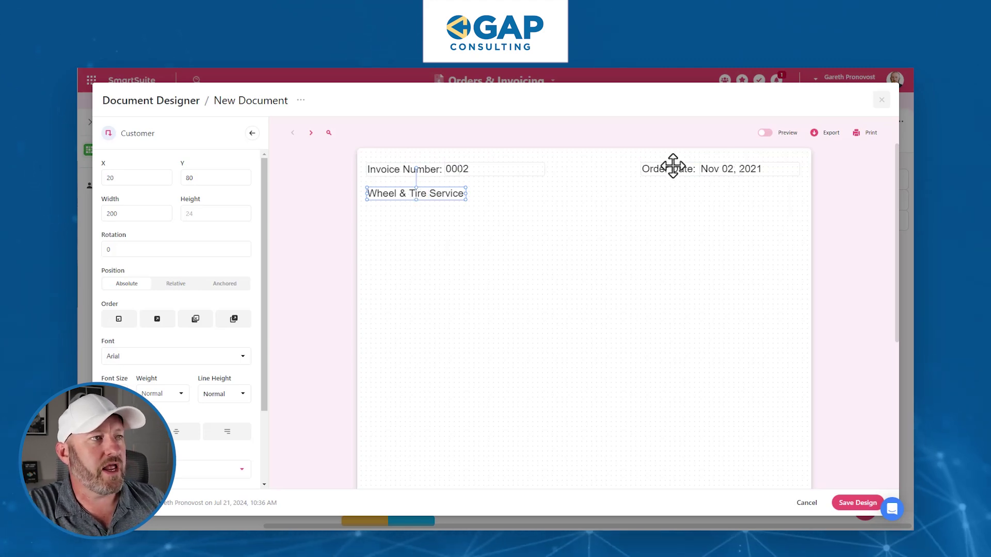
pyautogui.click(776, 170)
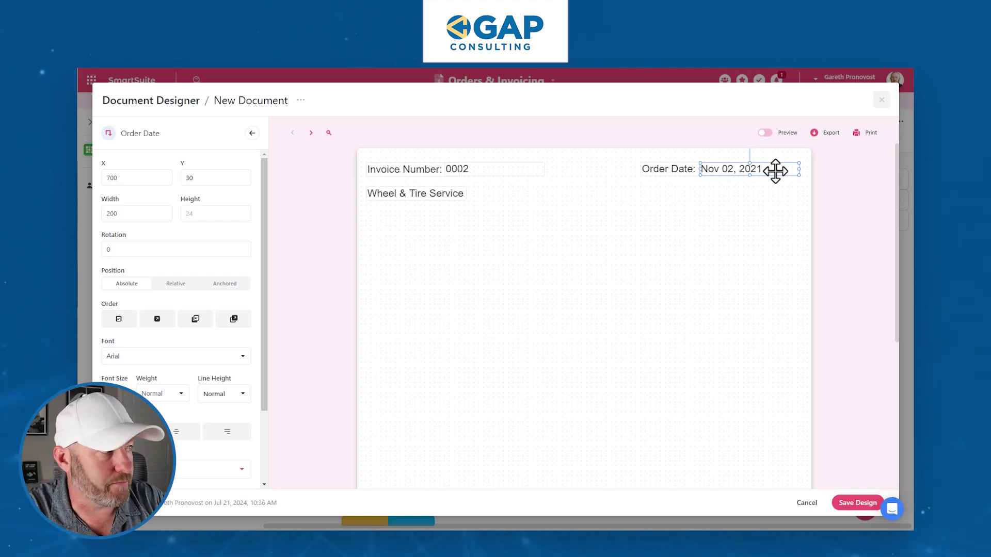
pyautogui.click(251, 134)
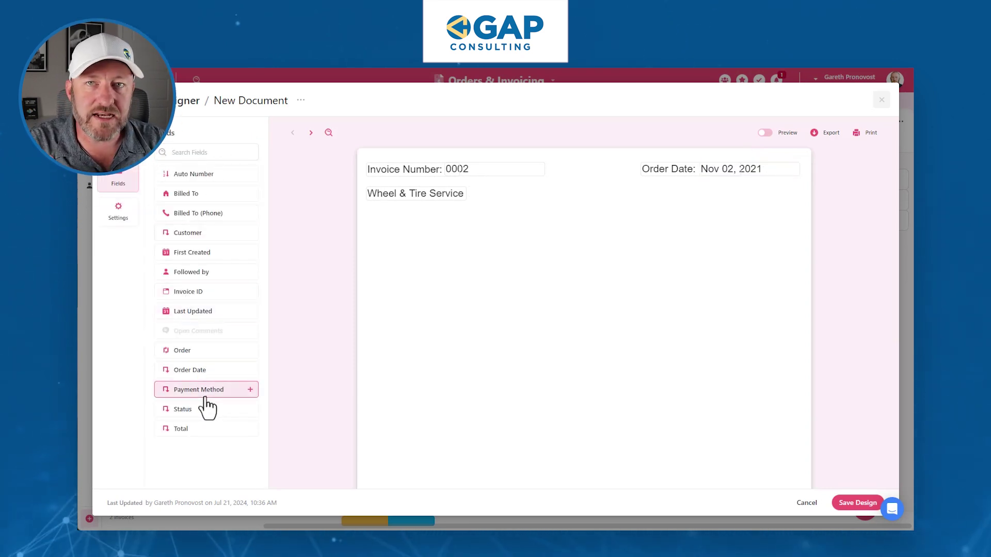
pyautogui.click(208, 352)
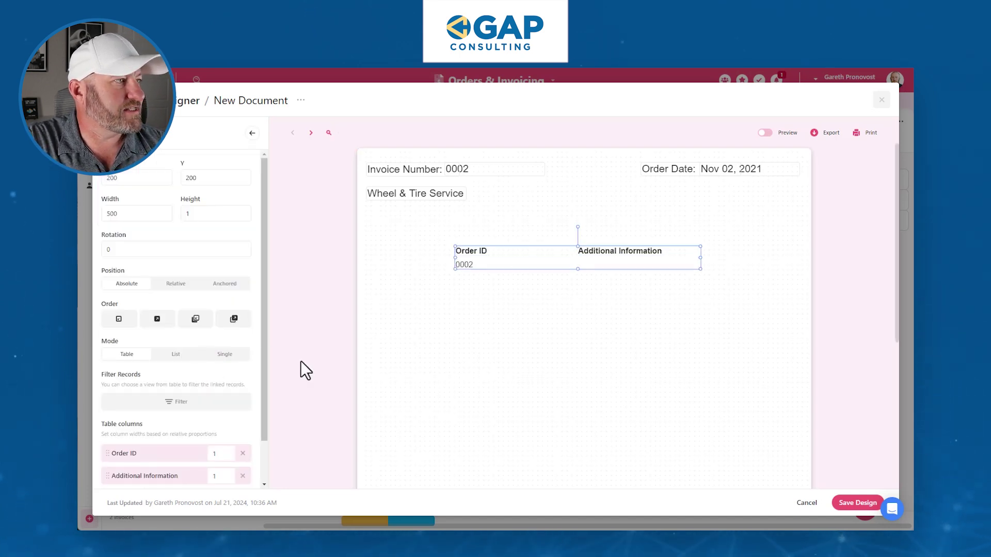
# Step: Replace the linked order table's Additional Information column with Link to Items and exit the invoice design, saving the changes
pyautogui.scroll(-2, 146, 371)
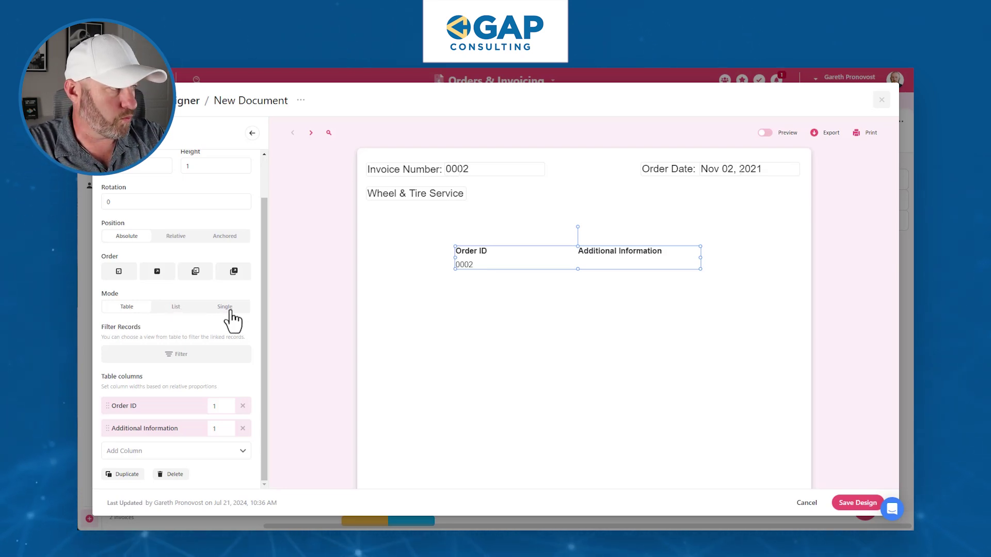
pyautogui.click(242, 429)
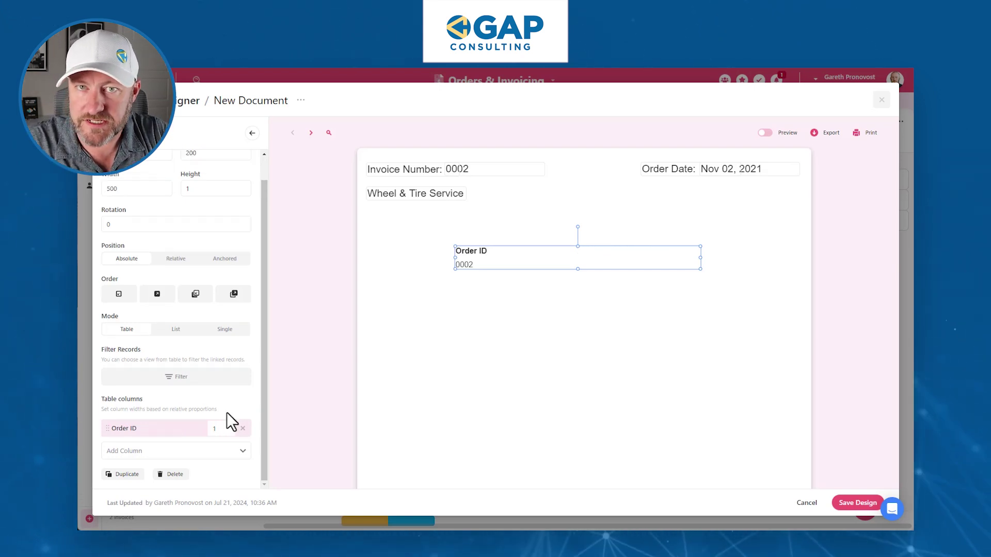
pyautogui.click(214, 451)
pyautogui.write('i')
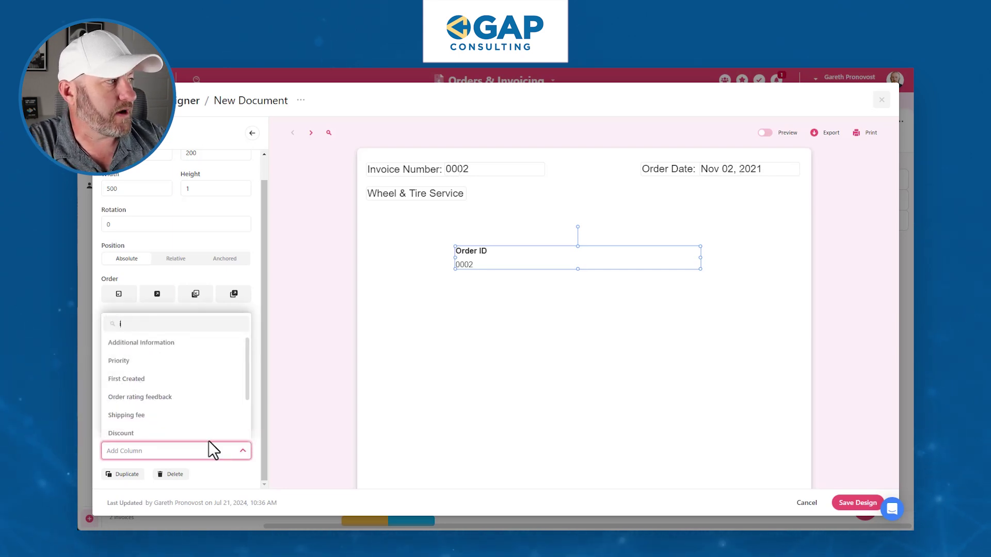
pyautogui.write('t')
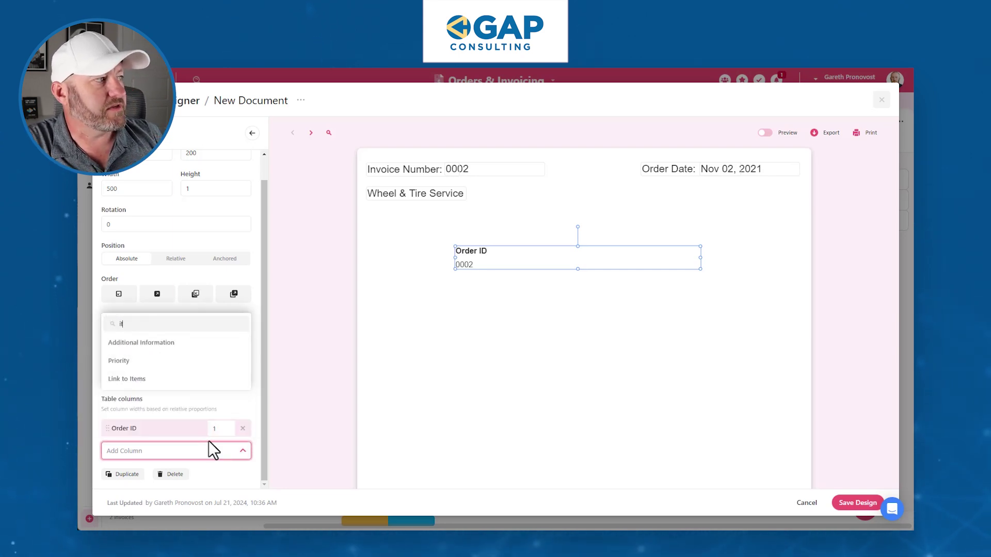
pyautogui.click(157, 379)
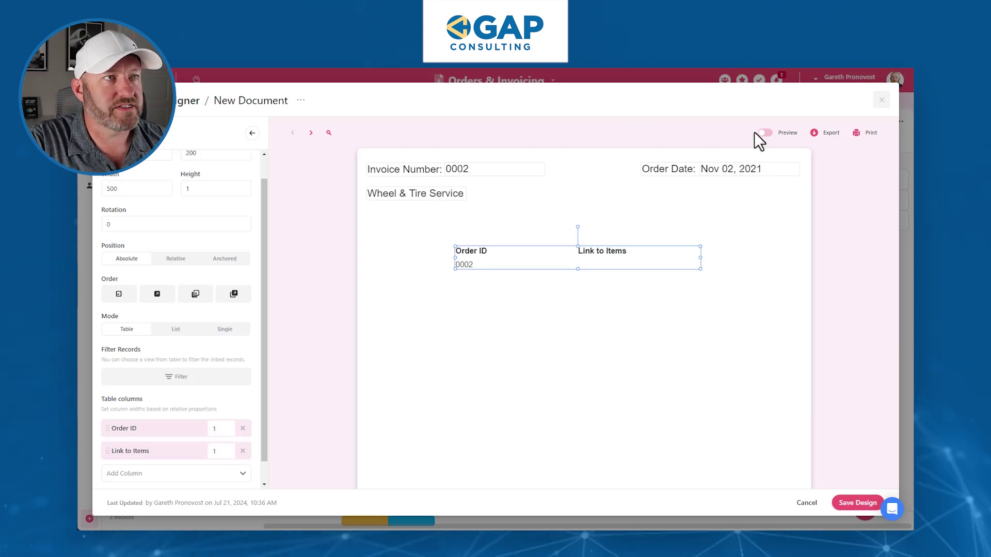
pyautogui.click(883, 100)
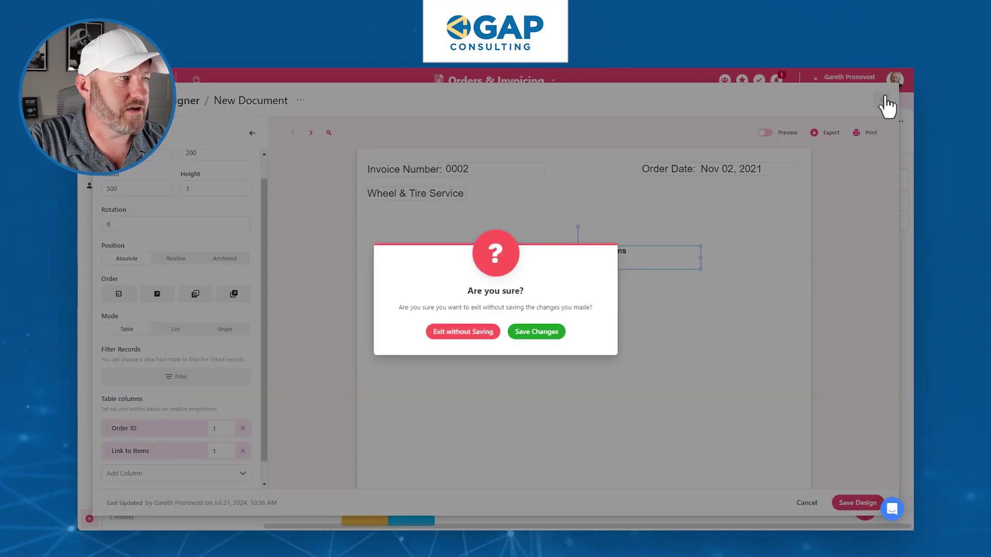
pyautogui.click(539, 332)
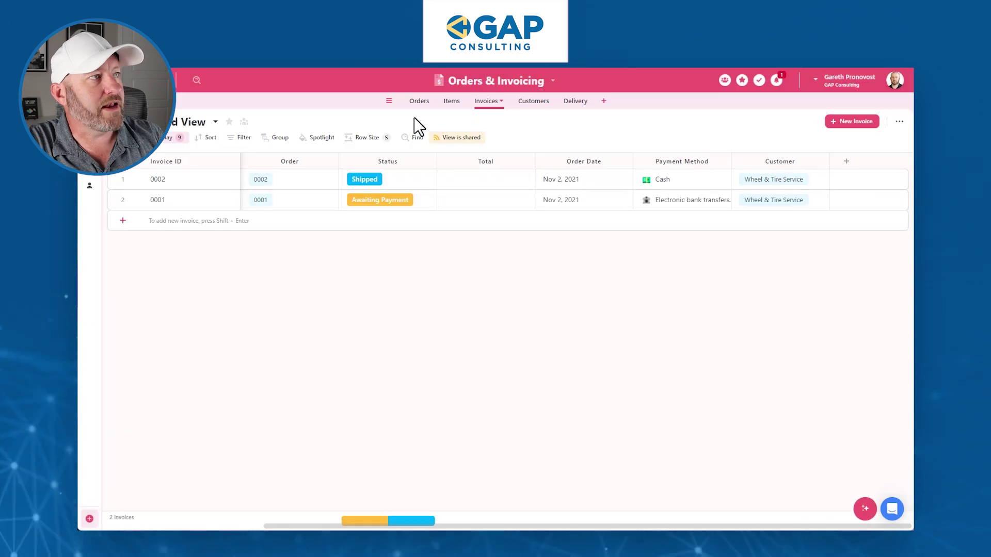
# Step: Create a new document design for the Orders table
pyautogui.click(420, 102)
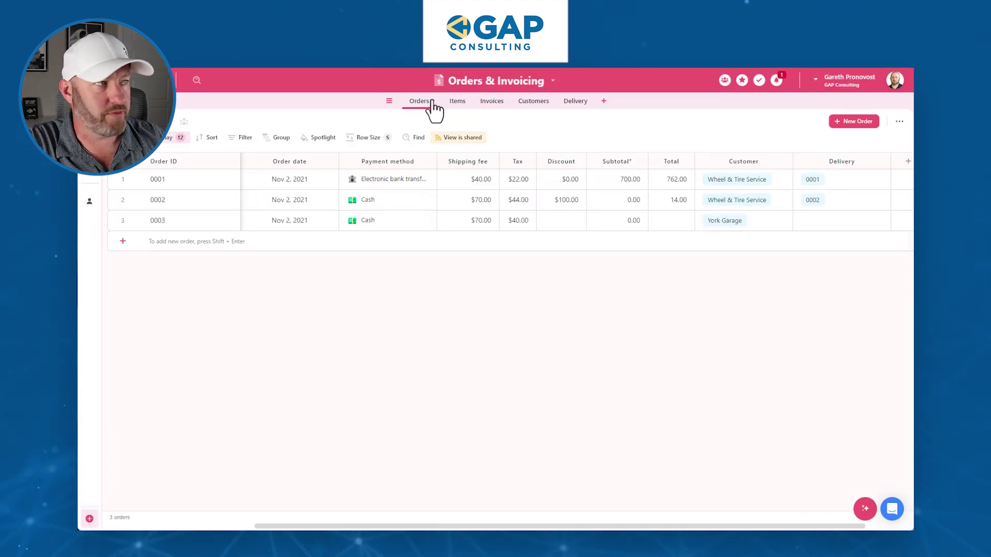
pyautogui.click(433, 107)
pyautogui.moveTo(435, 228)
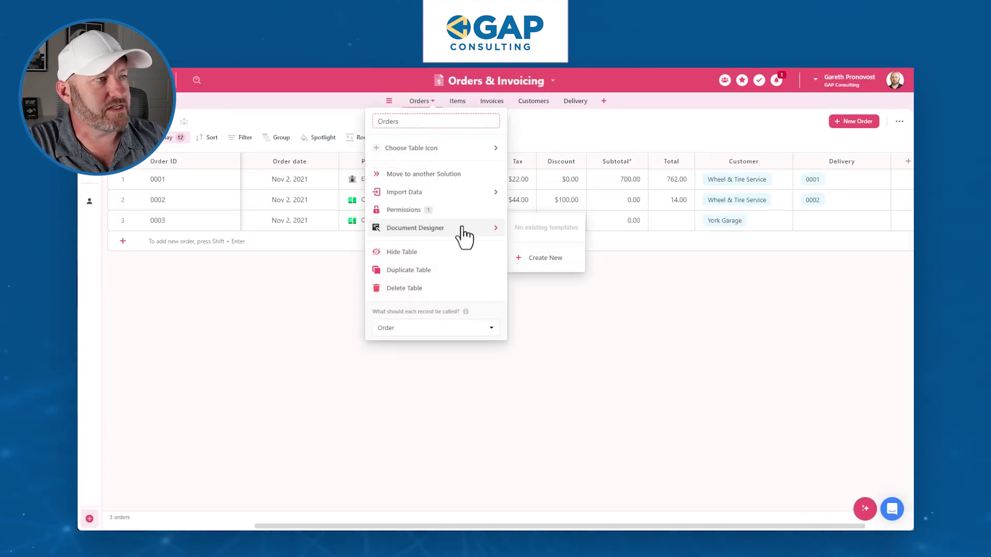
pyautogui.click(546, 258)
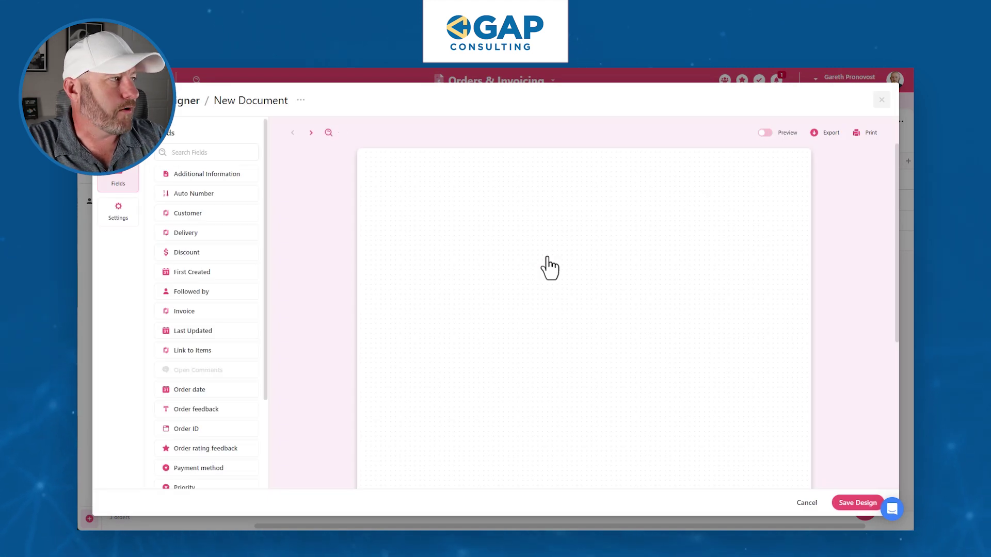
# Step: Add the Customer field to the page in Single mode and place it at about X 60, Y 100
pyautogui.click(196, 214)
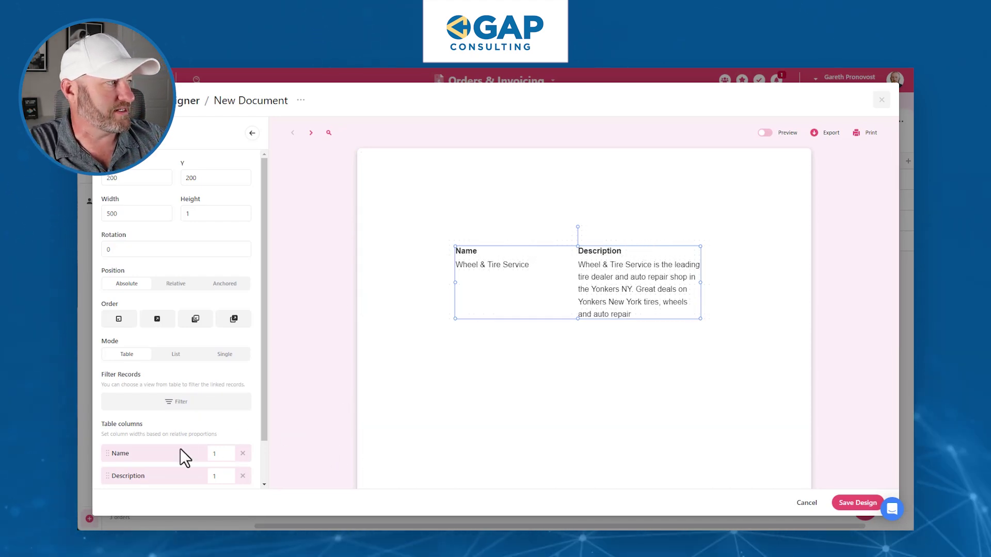
pyautogui.click(233, 356)
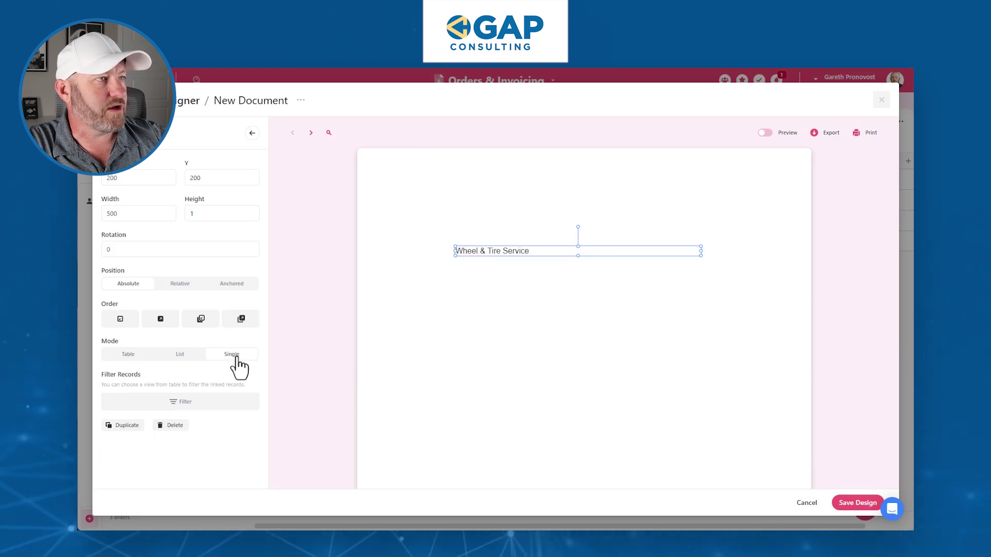
pyautogui.moveTo(573, 254); pyautogui.dragTo(500, 206)
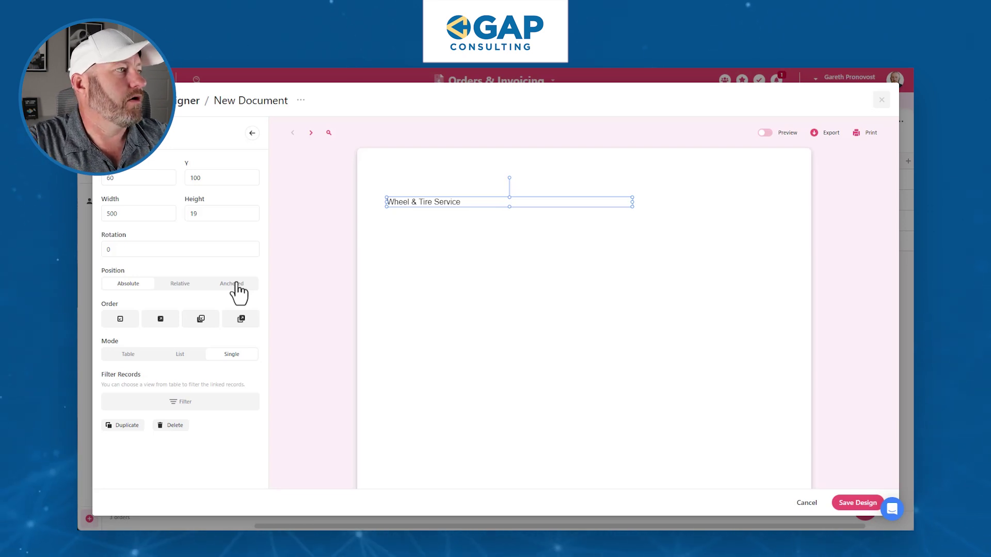
# Step: Add the Order ID field above the customer at about X 60, Y 50, with font size 20 and bold weight
pyautogui.click(252, 135)
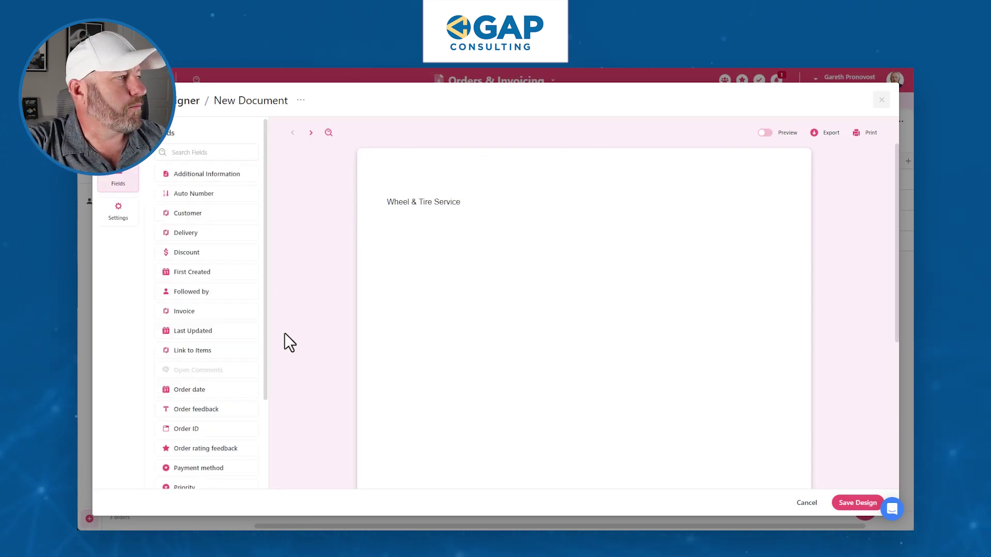
pyautogui.click(199, 430)
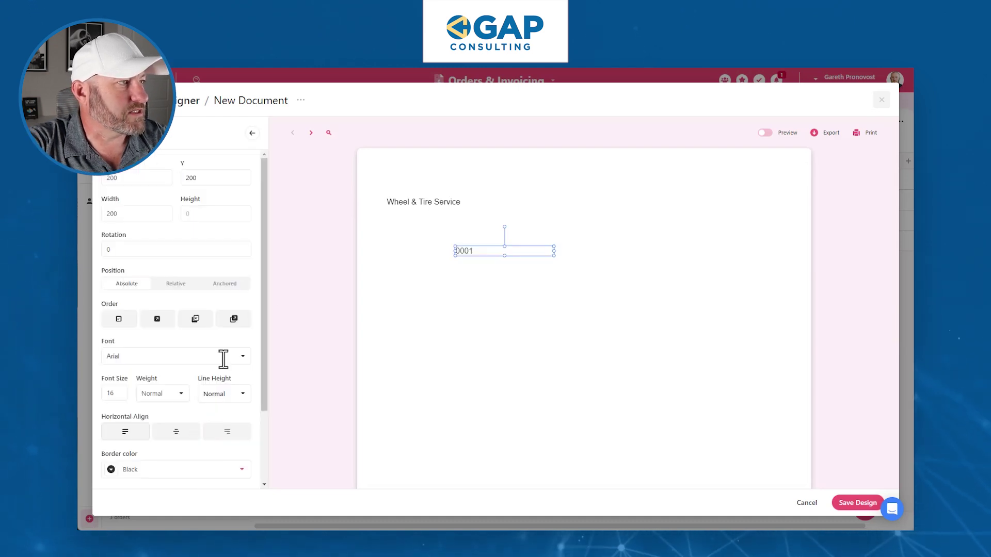
pyautogui.moveTo(489, 249); pyautogui.dragTo(422, 180)
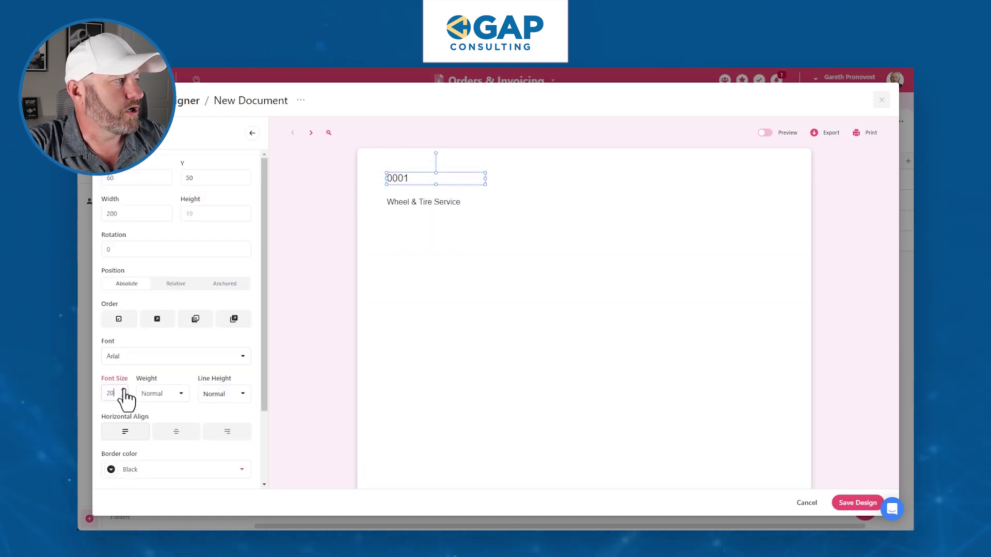
pyautogui.click(152, 395)
pyautogui.click(155, 435)
pyautogui.click(206, 395)
pyautogui.click(206, 395)
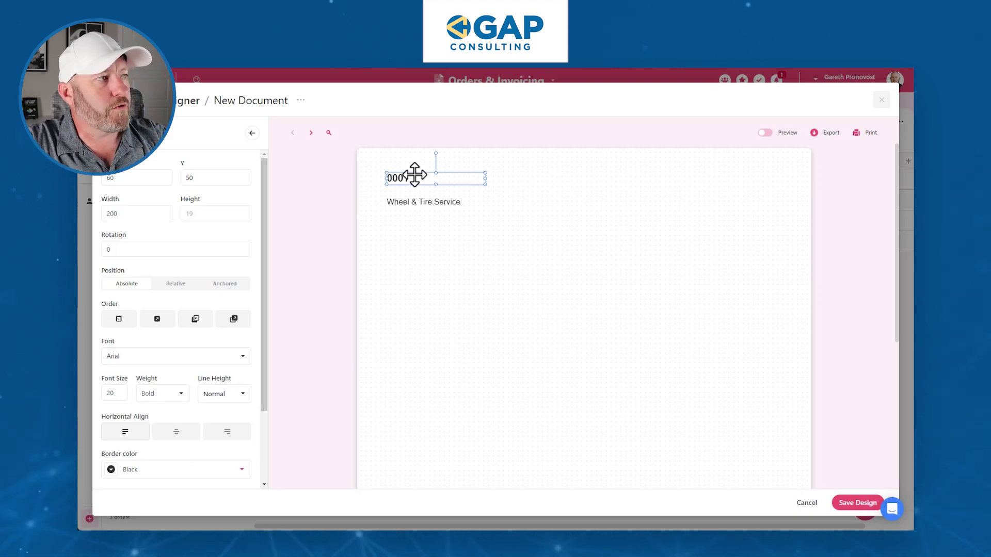
# Step: Find the Order date field and place it opposite the order ID at about X 650, Y 60
pyautogui.click(251, 135)
pyautogui.click(190, 152)
pyautogui.write('dat')
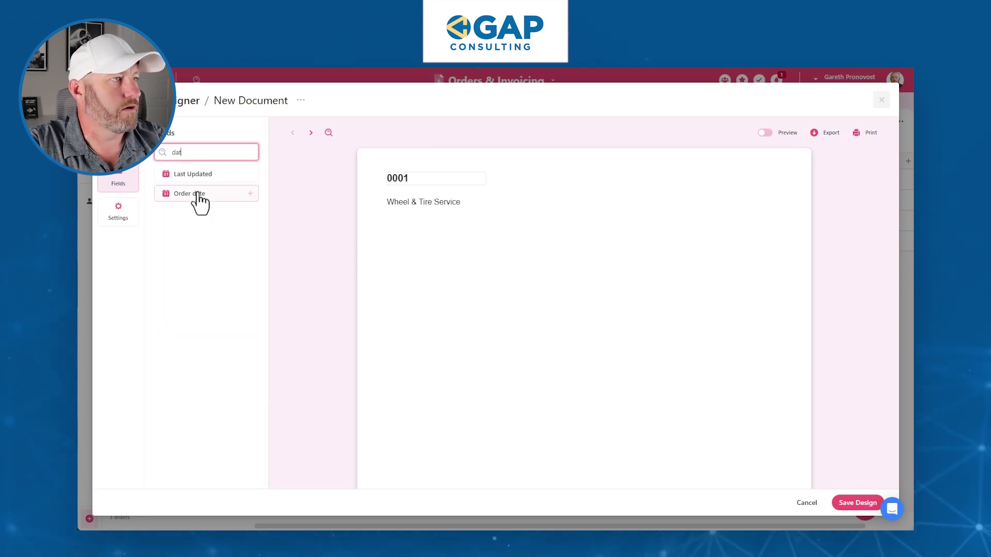
pyautogui.moveTo(192, 194); pyautogui.dragTo(715, 184)
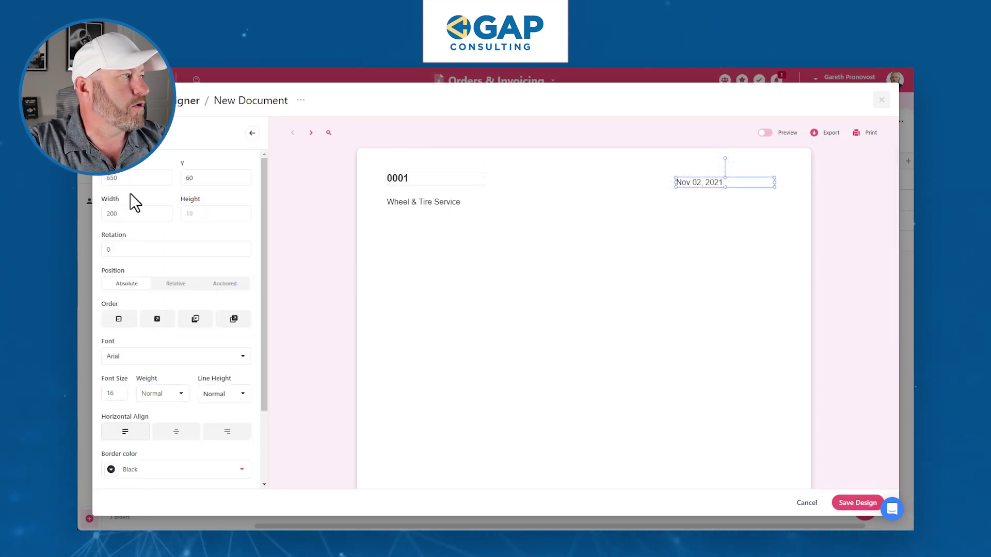
# Step: Add the Link to Items field as a table and replace its Title and Description columns with Item
pyautogui.click(251, 133)
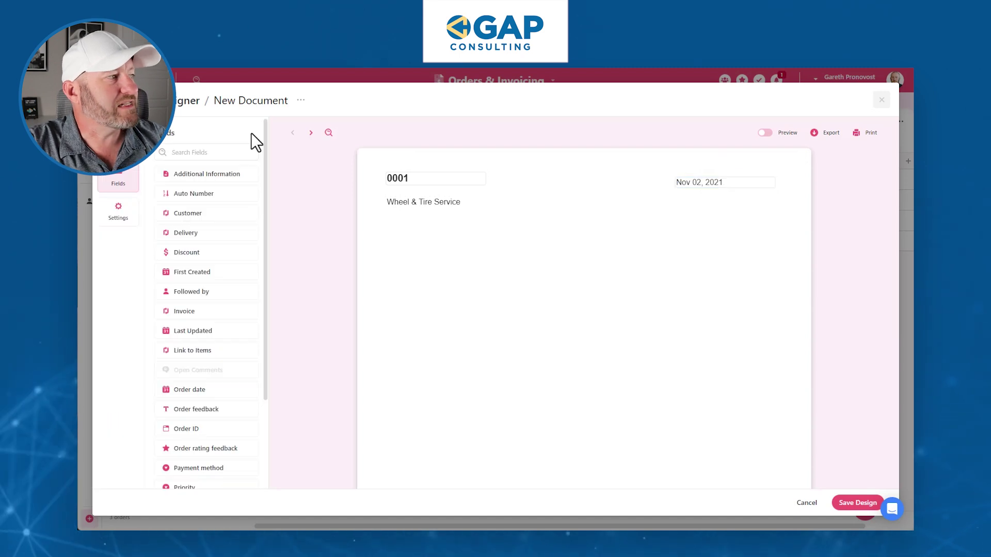
pyautogui.click(197, 362)
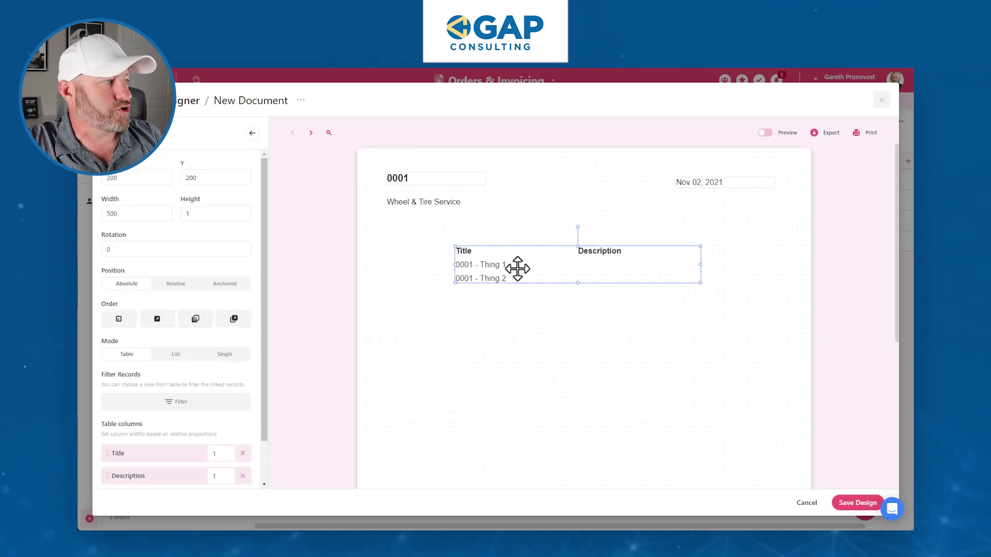
pyautogui.click(242, 454)
pyautogui.scroll(-1, 186, 464)
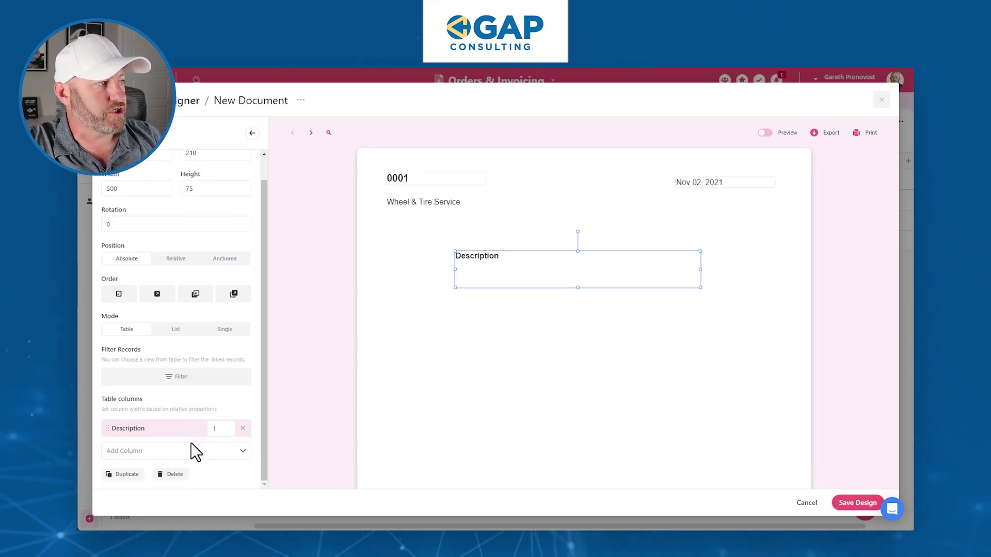
pyautogui.click(190, 452)
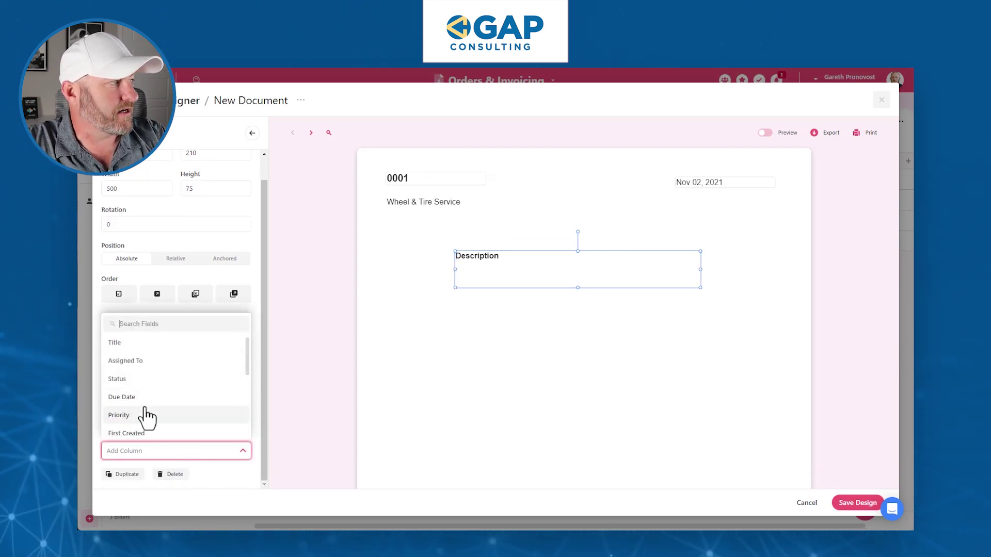
pyautogui.click(137, 381)
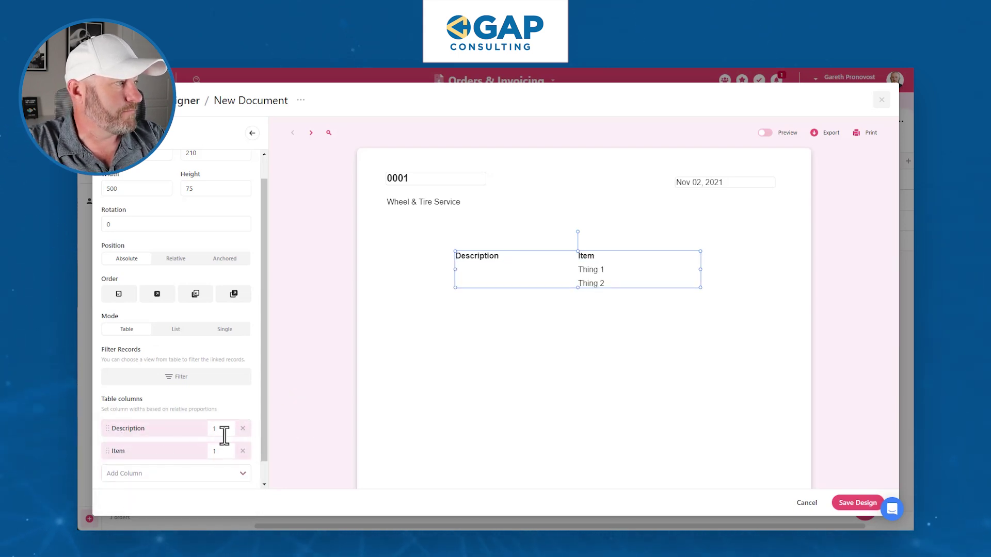
pyautogui.click(242, 429)
# Step: Add Quantity, Price per Unit and Sub Total columns after Item in the items table
pyautogui.click(180, 457)
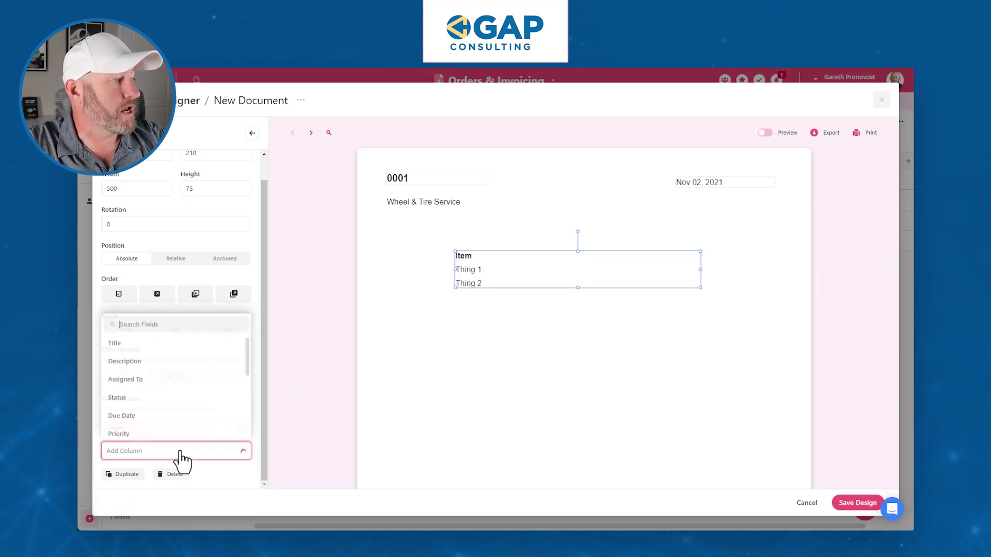
pyautogui.write('qa')
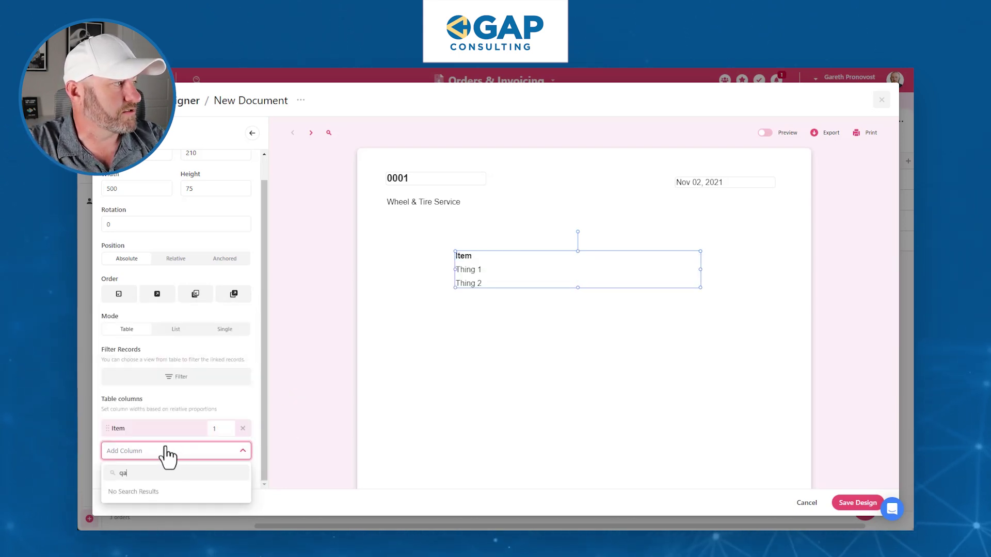
pyautogui.press('BackSpace')
pyautogui.click(146, 492)
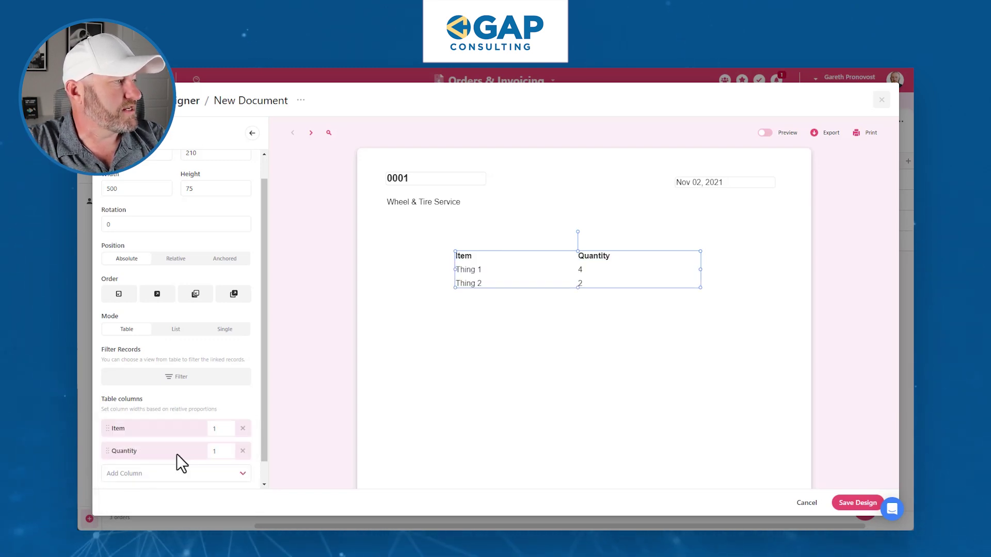
pyautogui.click(184, 475)
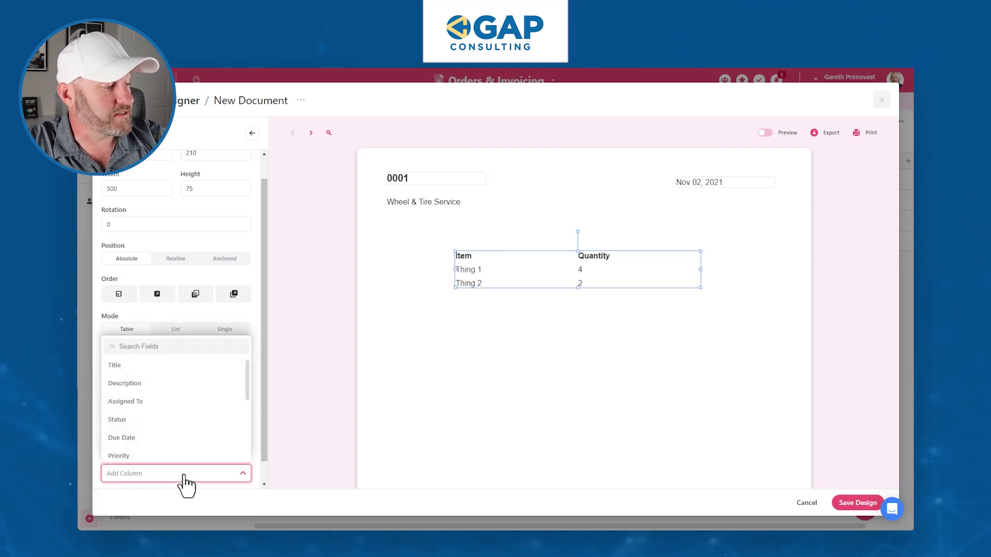
pyautogui.write('pr')
pyautogui.click(160, 452)
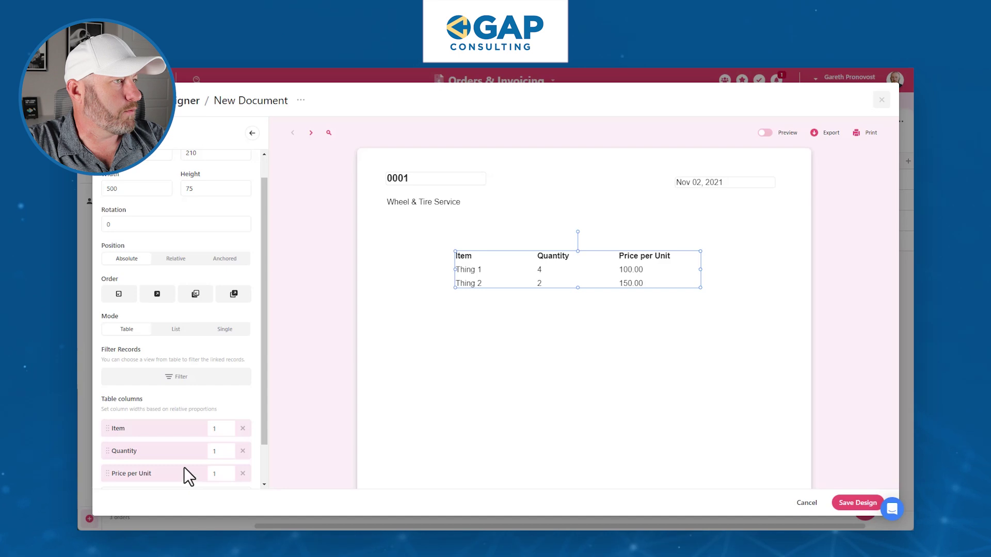
pyautogui.scroll(-1, 185, 465)
pyautogui.click(170, 452)
pyautogui.write('sub')
pyautogui.click(163, 490)
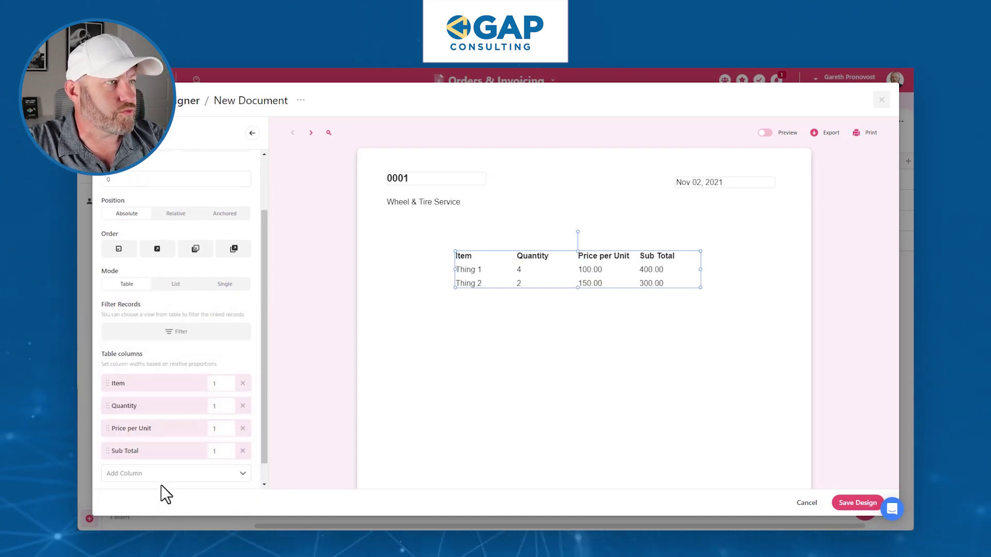
# Step: Widen the items table and position it roughly centred below the customer name
pyautogui.moveTo(700, 287); pyautogui.dragTo(772, 299)
pyautogui.moveTo(682, 273); pyautogui.dragTo(660, 285)
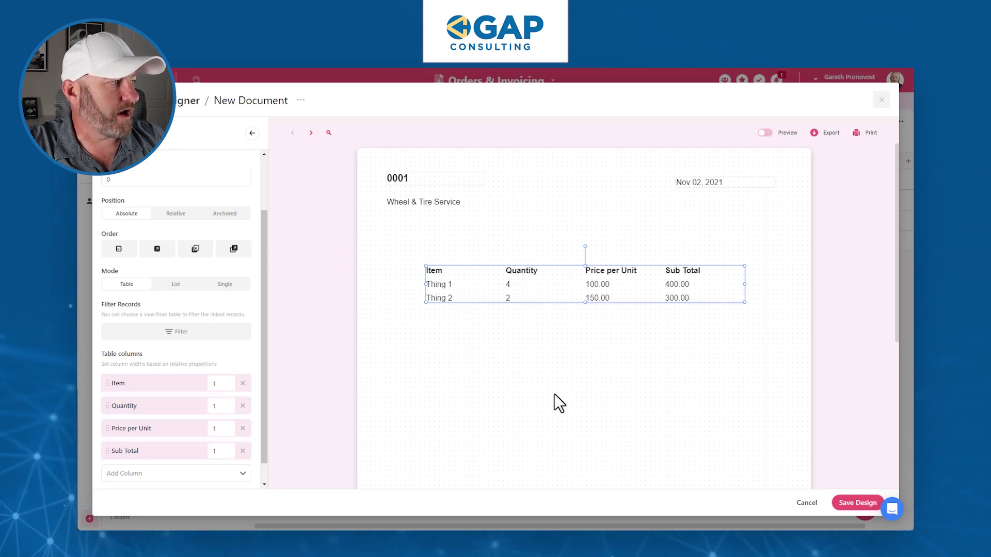
pyautogui.scroll(-1, 241, 382)
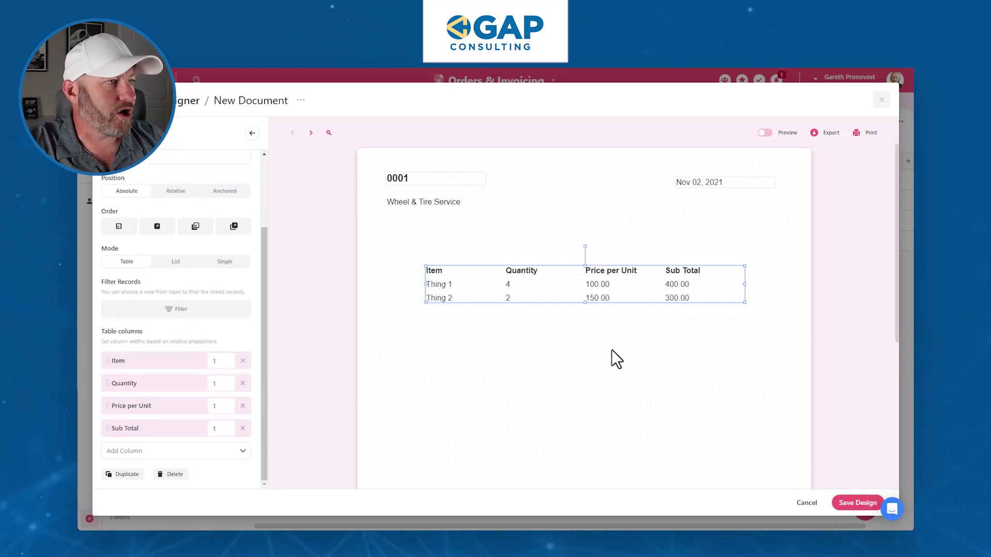
# Step: Find the Tax field and place it beneath the items table's Sub Total column at about X 630, Y 320
pyautogui.click(253, 134)
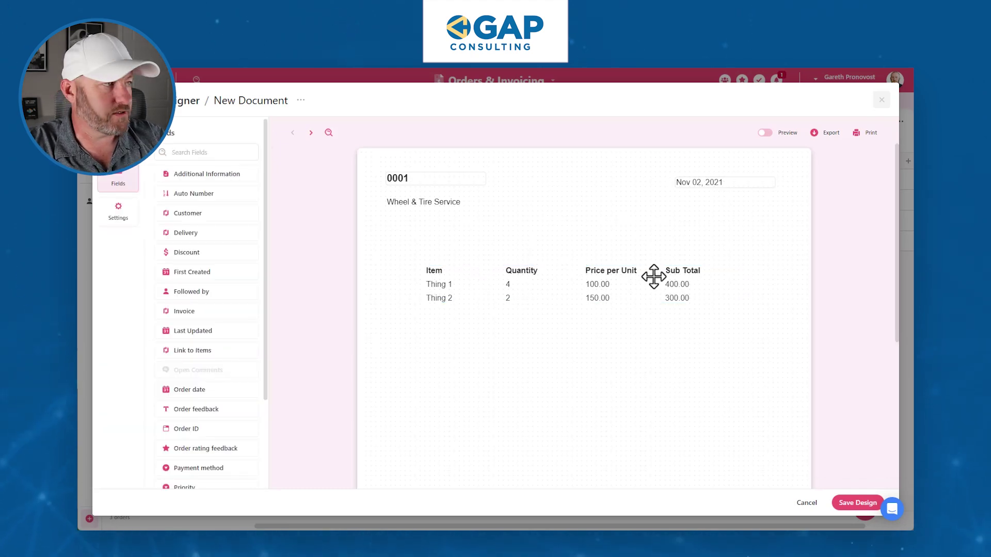
pyautogui.click(214, 153)
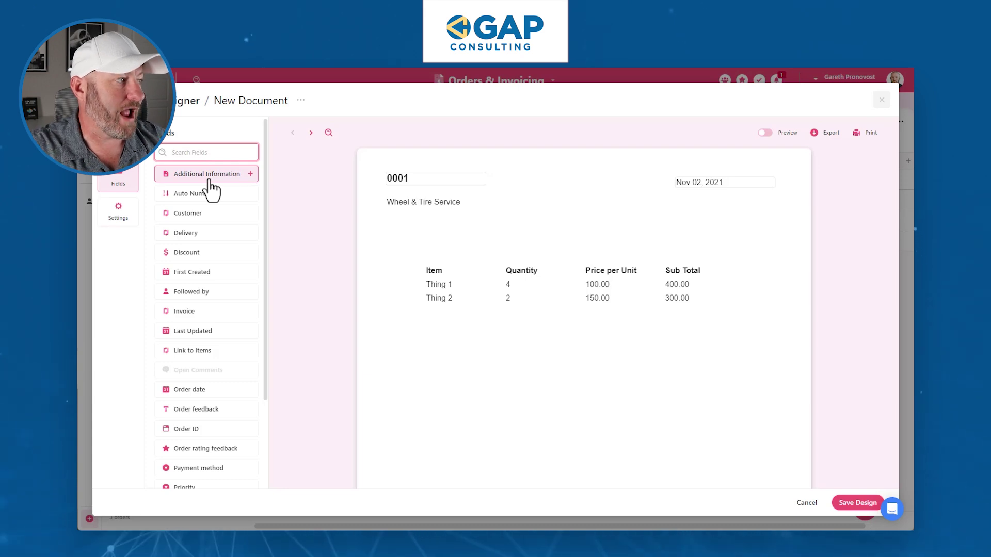
pyautogui.write('tax')
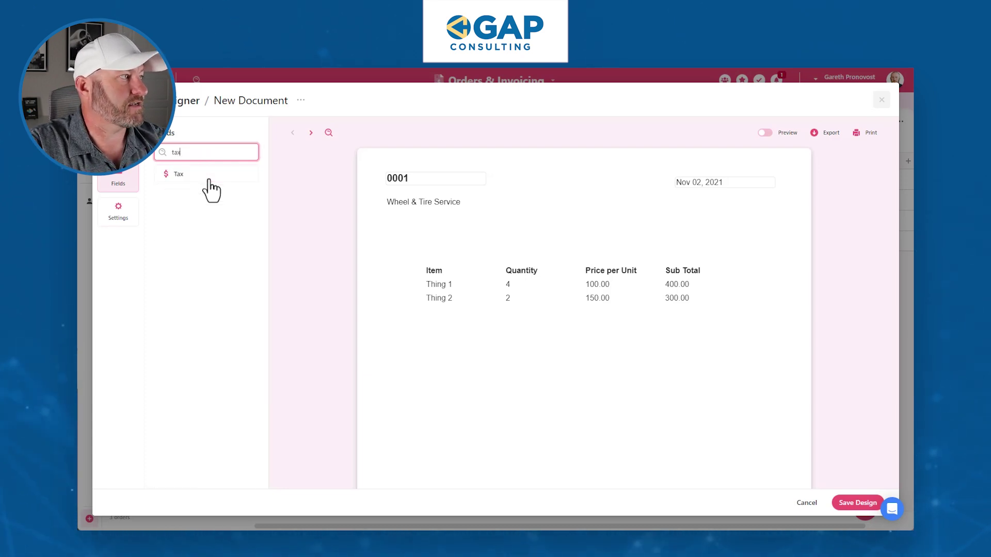
pyautogui.click(209, 179)
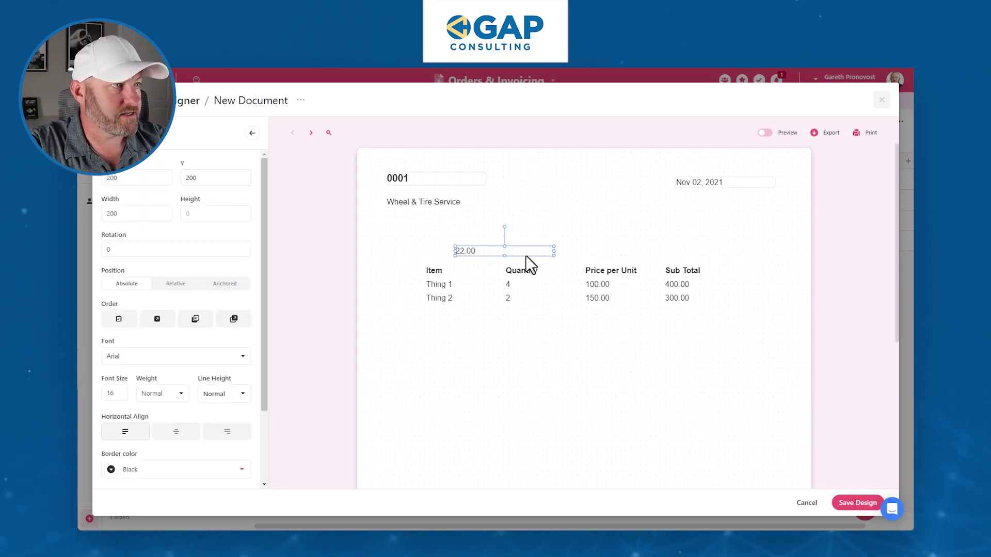
pyautogui.moveTo(647, 297); pyautogui.dragTo(734, 312)
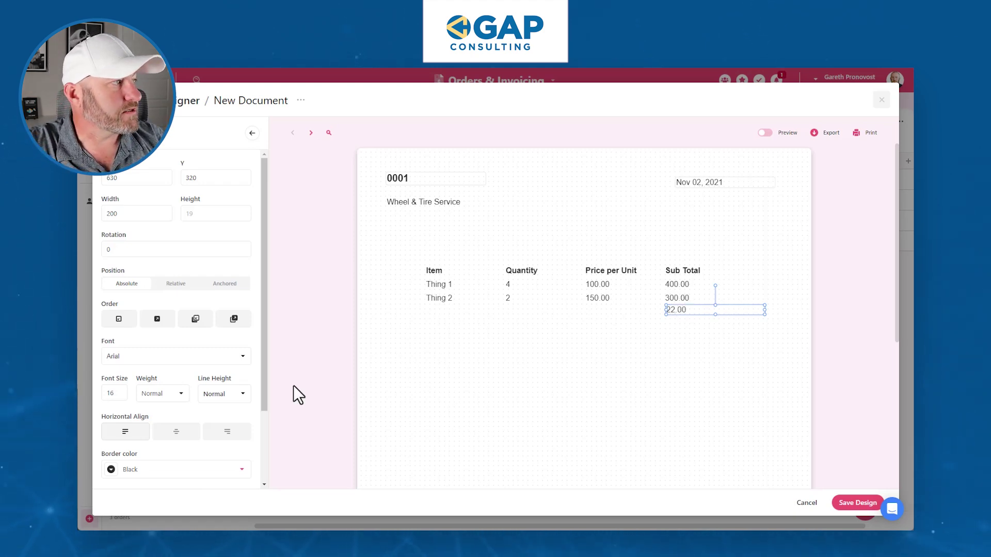
# Step: Set the Tax field's position to Anchored, with Link to Items as its anchor
pyautogui.click(225, 284)
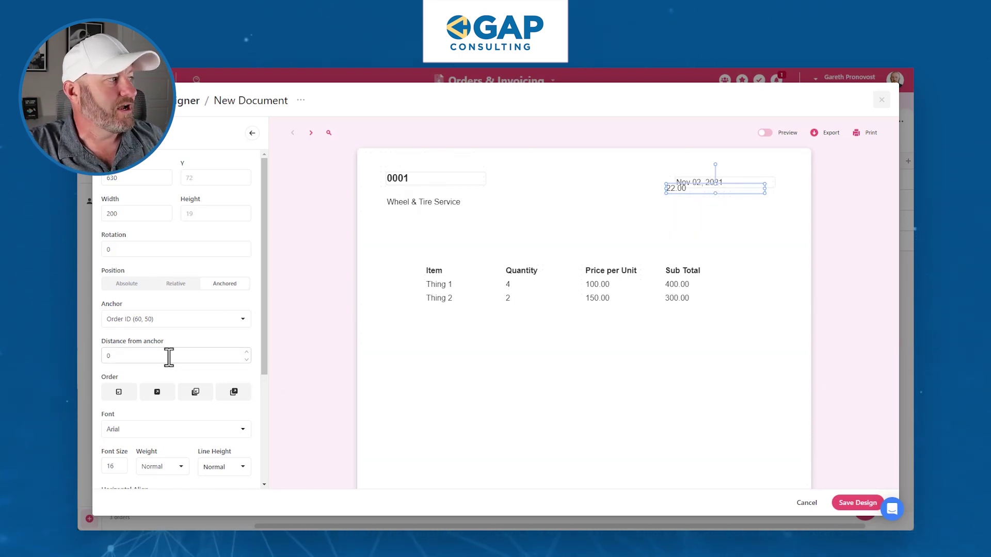
pyautogui.click(158, 322)
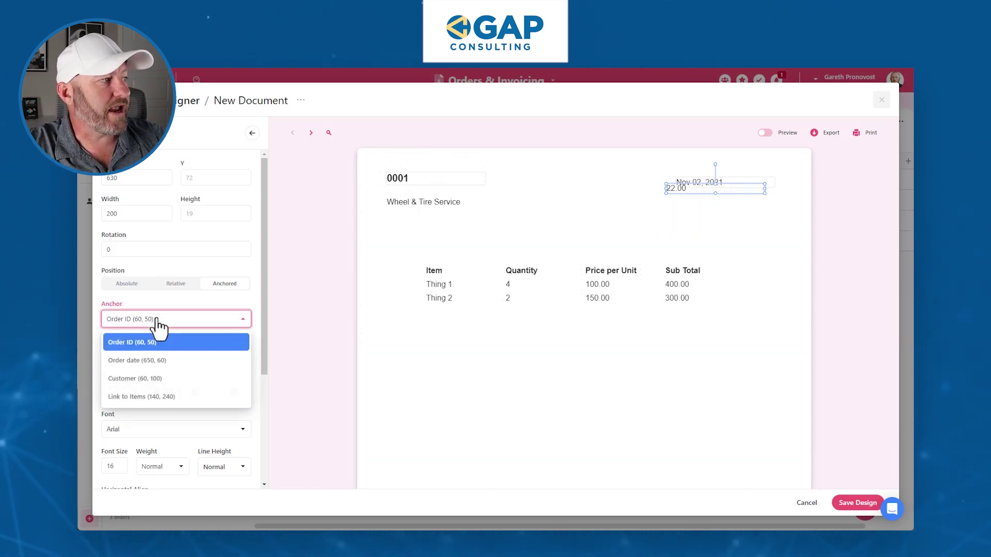
pyautogui.click(149, 397)
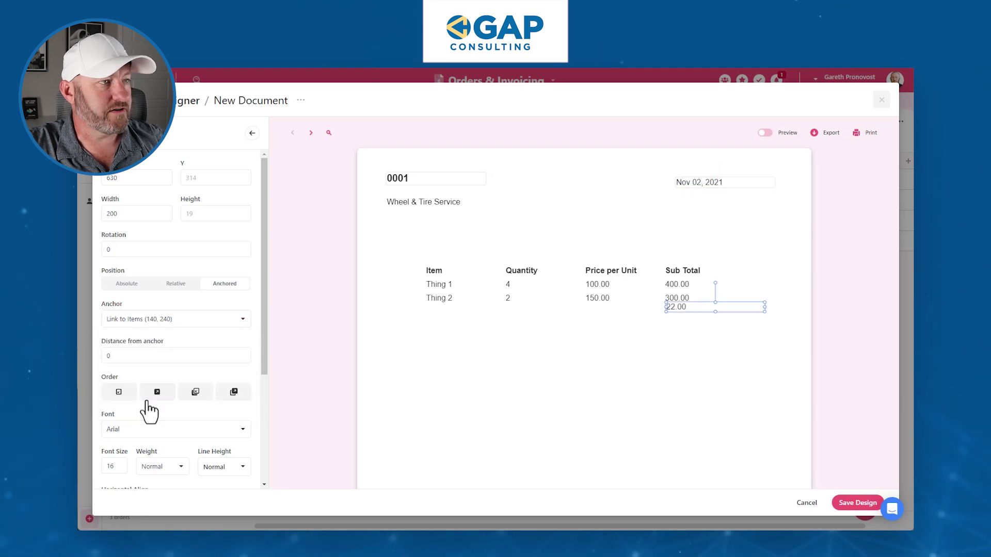
pyautogui.click(440, 433)
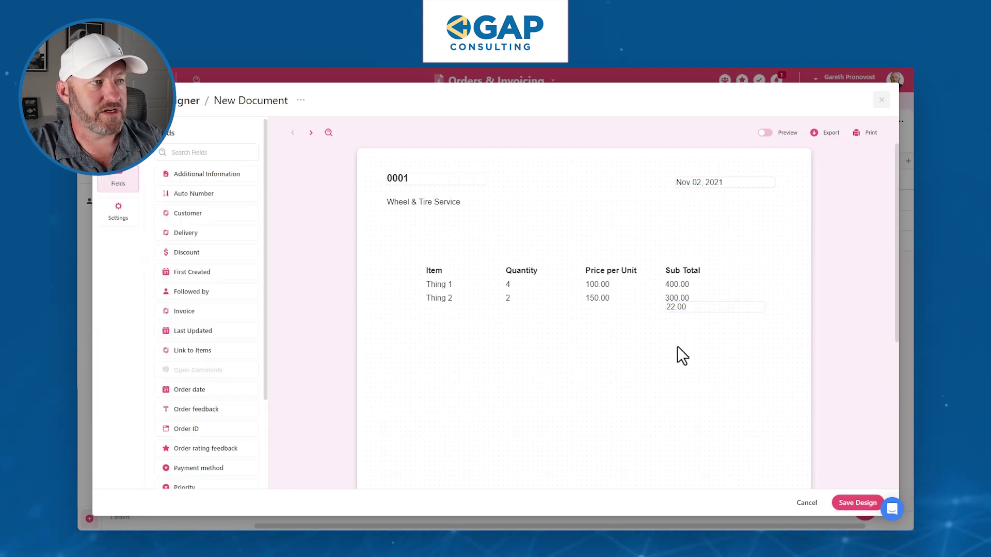
pyautogui.click(687, 308)
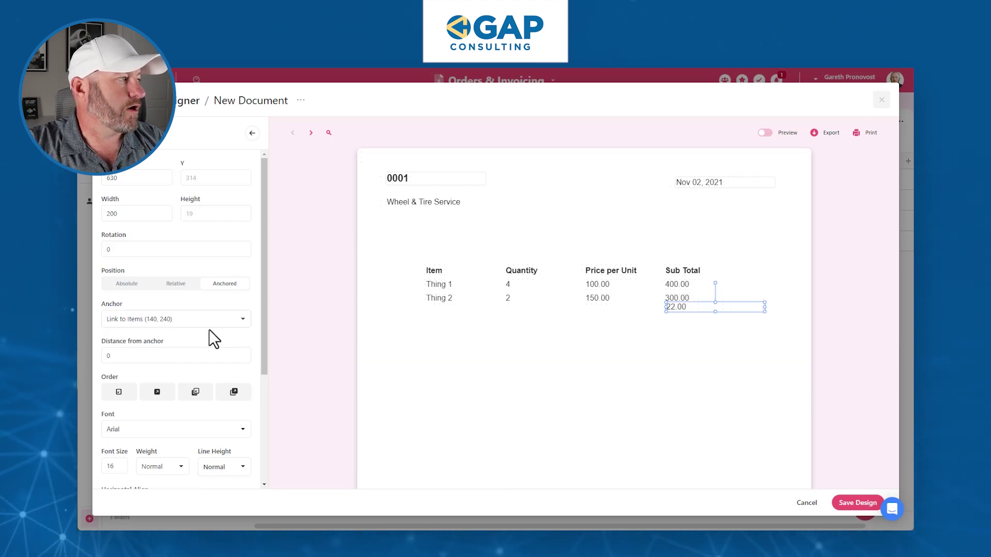
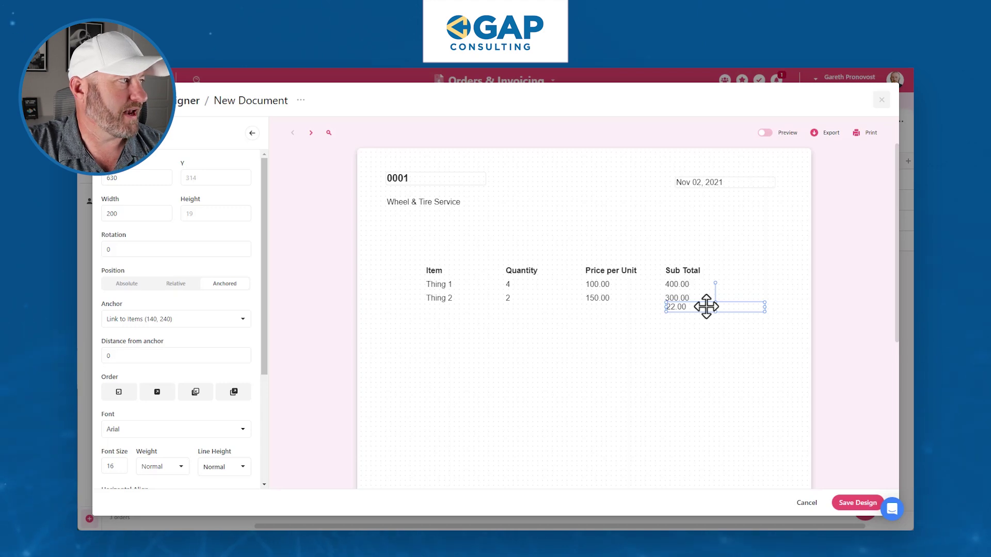
# Step: Find the Shipping fee field and add it to the document
pyautogui.click(252, 135)
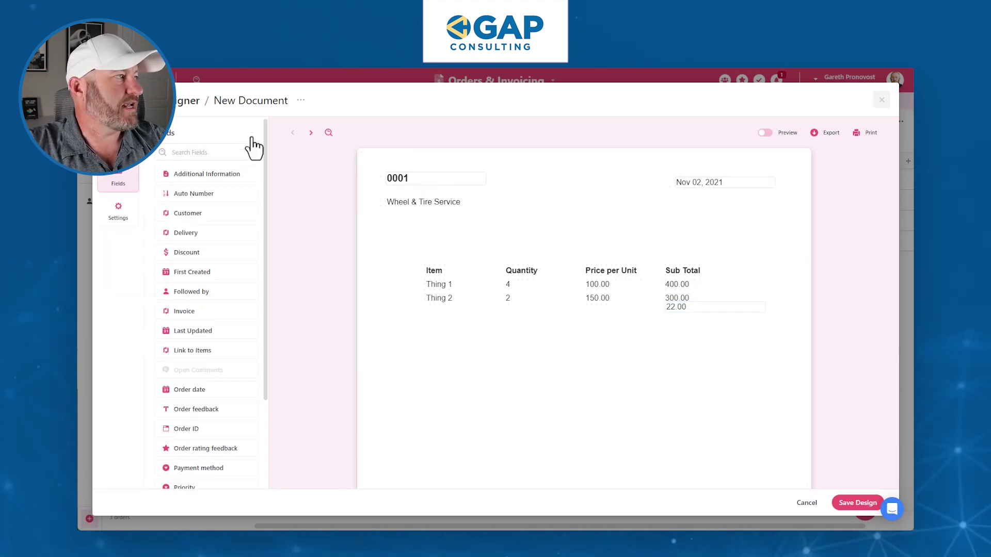
pyautogui.click(193, 153)
pyautogui.write('shi')
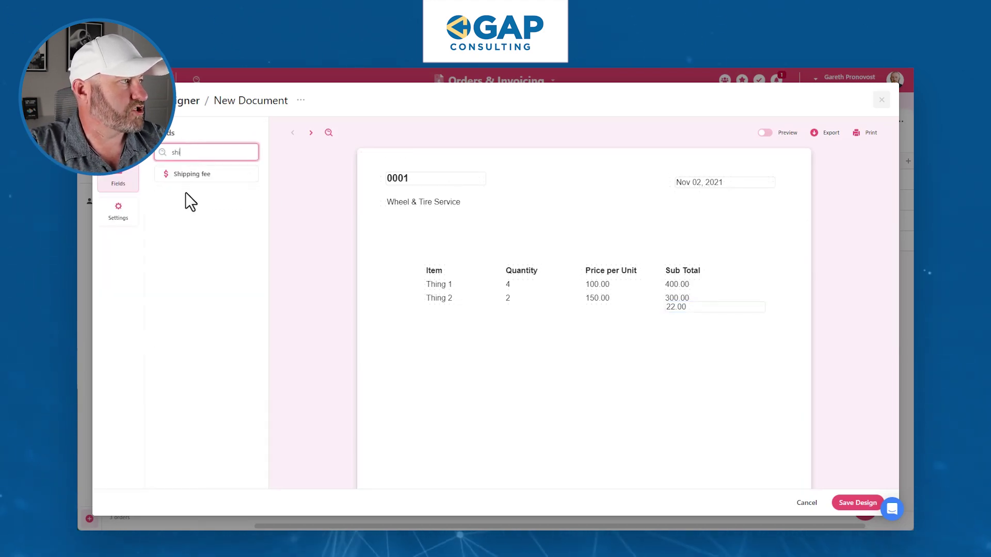
pyautogui.click(186, 175)
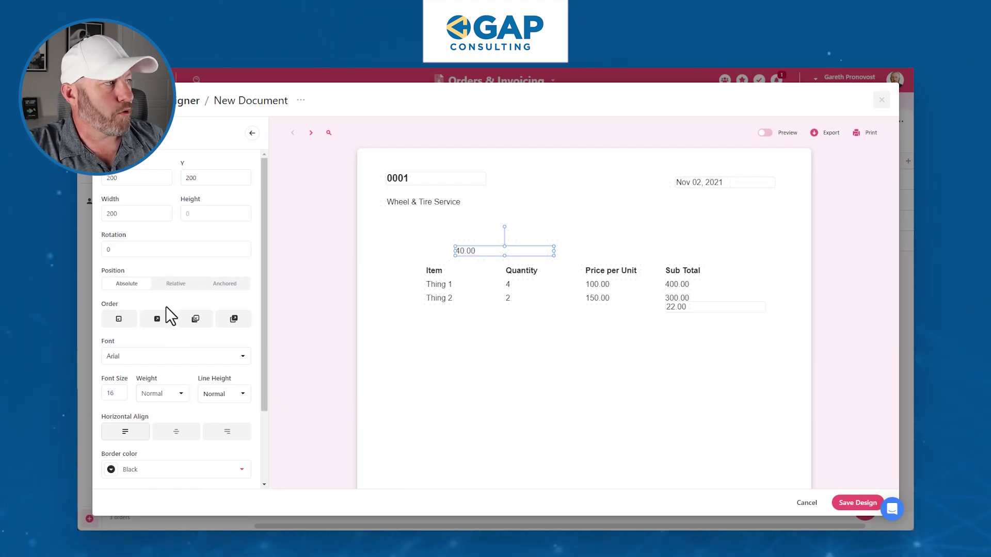
# Step: Anchor the Shipping fee to Tax and align it under the tax amount at X 630
pyautogui.click(214, 287)
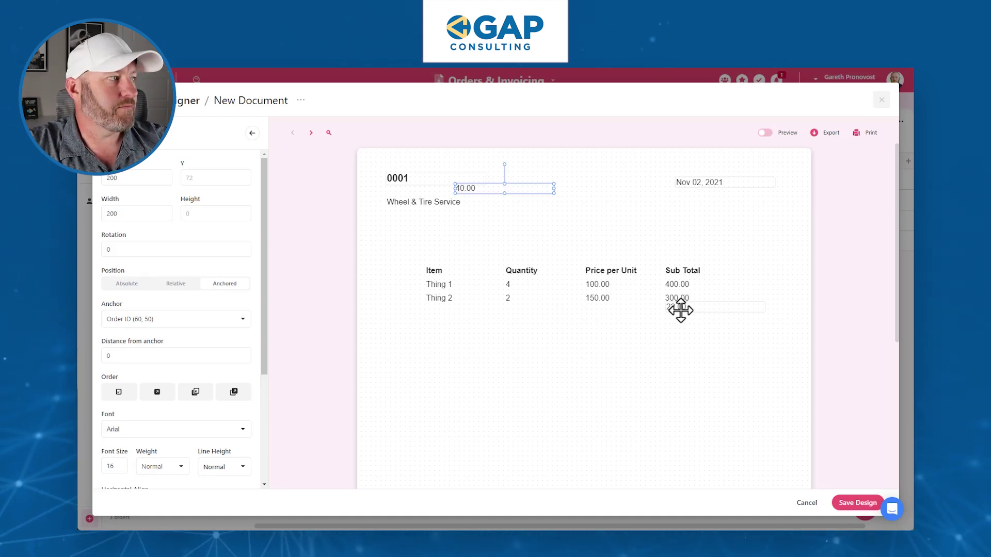
pyautogui.click(159, 324)
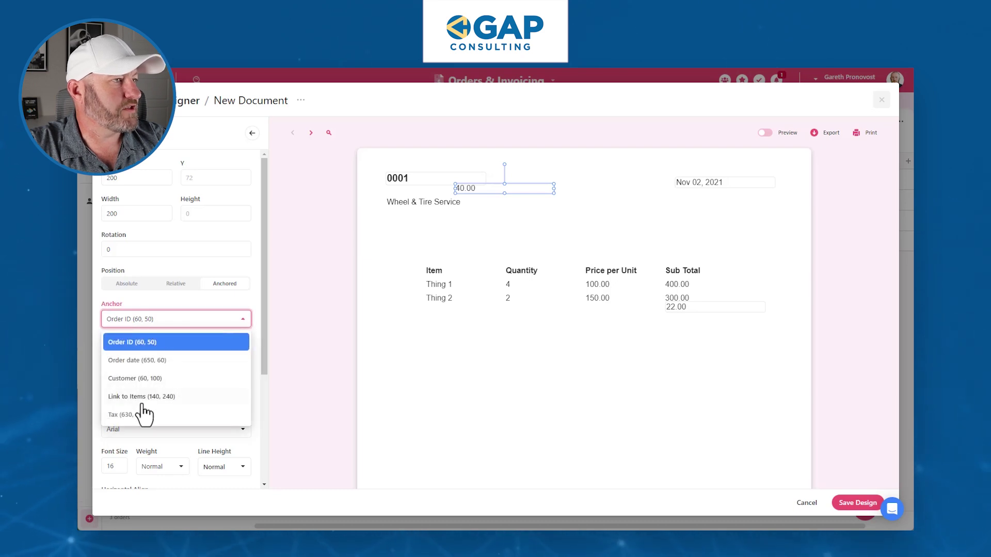
pyautogui.click(139, 417)
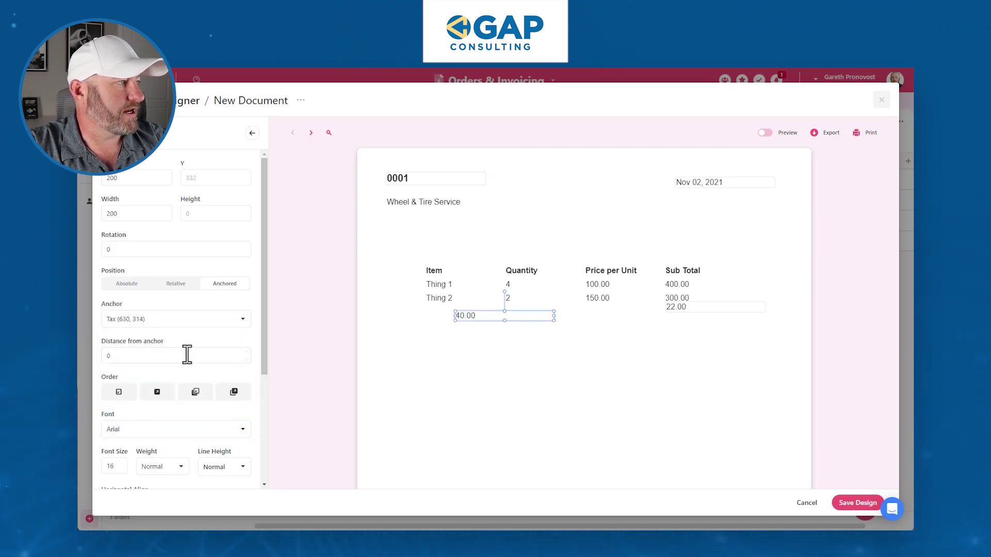
pyautogui.moveTo(486, 315); pyautogui.dragTo(693, 314)
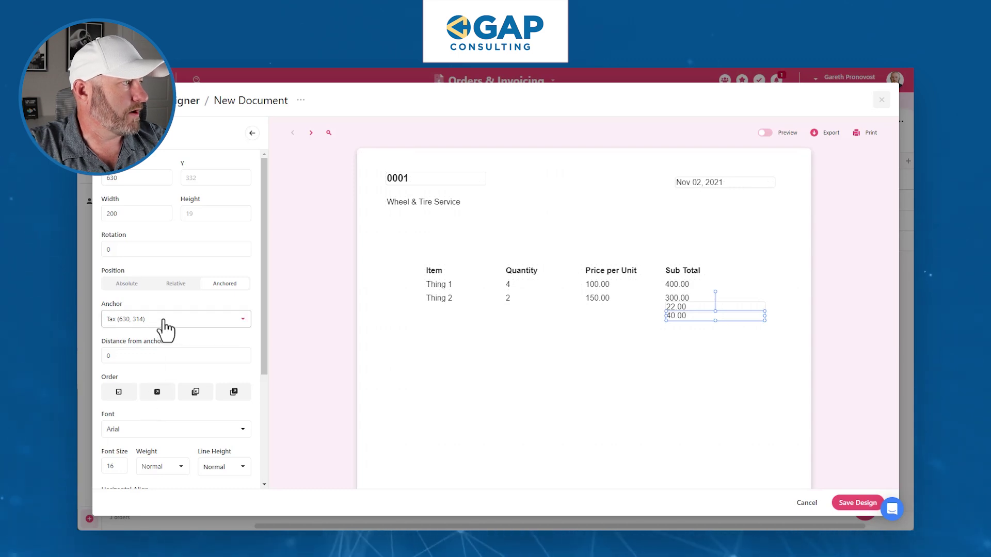
# Step: Set the Shipping fee's distance from its anchor to 5
pyautogui.click(115, 356)
pyautogui.click(247, 352)
pyautogui.click(247, 352)
pyautogui.click(247, 352)
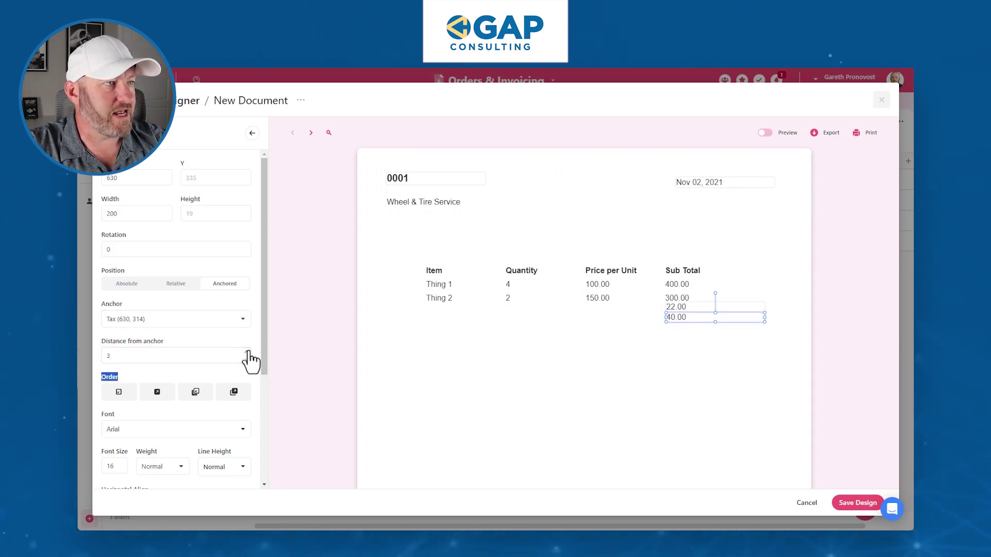
pyautogui.click(247, 353)
pyautogui.click(246, 353)
# Step: Set the Tax field's distance from the items table anchor to 6
pyautogui.click(686, 308)
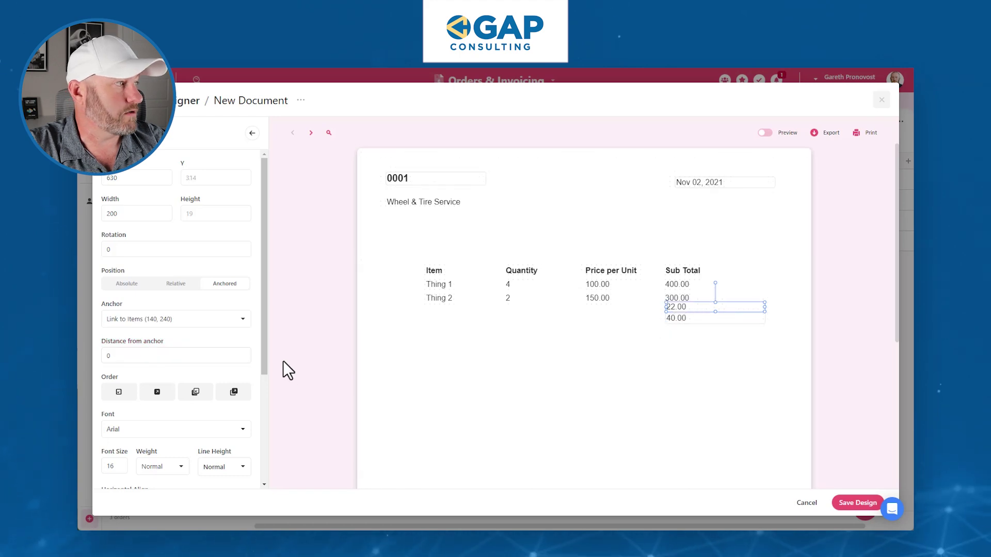
pyautogui.click(247, 352)
pyautogui.click(247, 352)
pyautogui.click(247, 353)
pyautogui.click(247, 352)
pyautogui.click(247, 353)
pyautogui.click(247, 353)
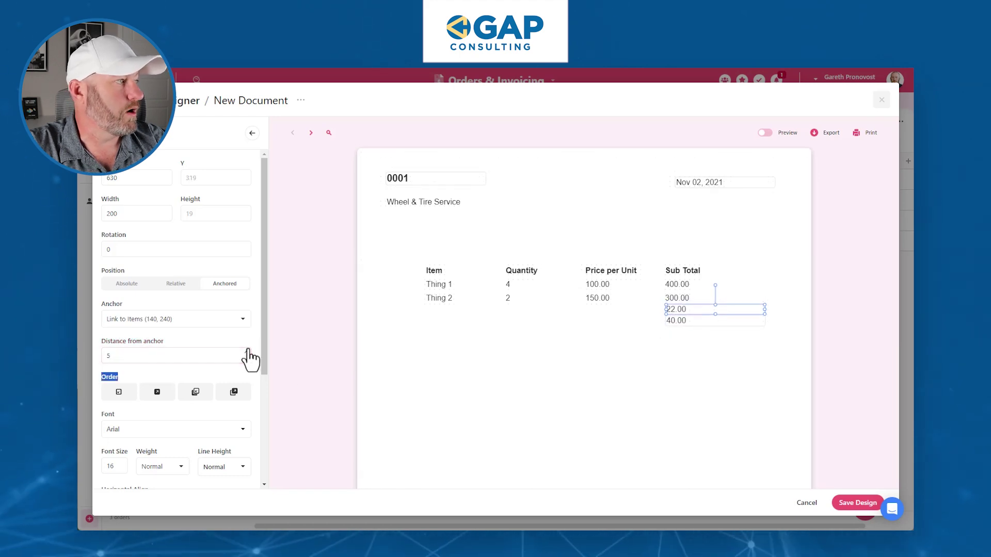
# Step: Find the Discount field and place it below the shipping fee at about X 630, Y 370
pyautogui.click(251, 133)
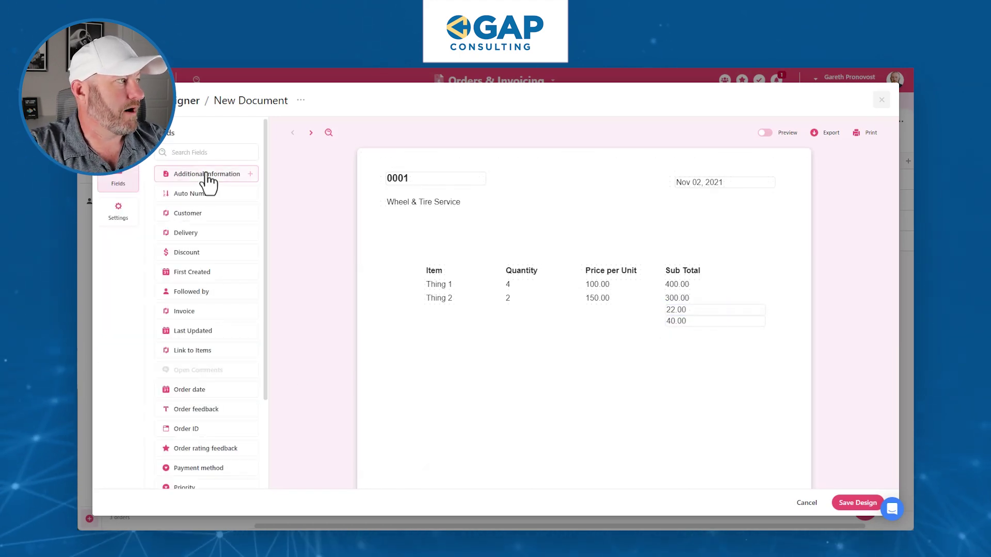
pyautogui.click(184, 153)
pyautogui.write('dis')
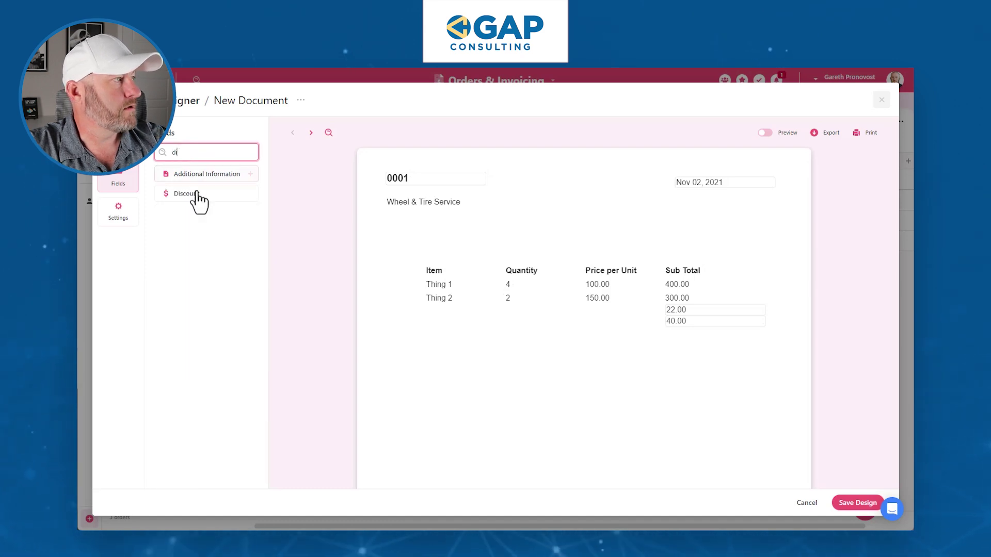
pyautogui.click(198, 174)
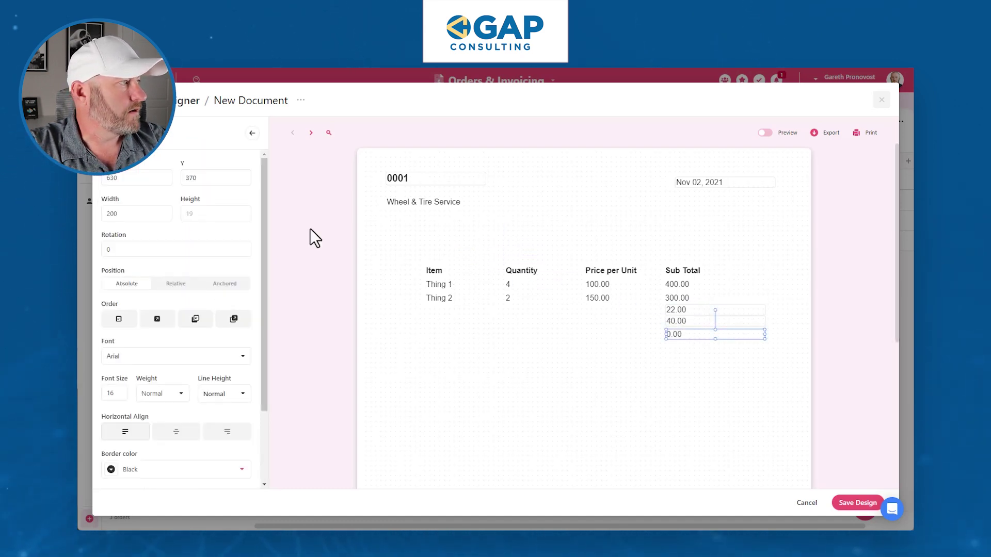
# Step: Anchor the Discount field to Shipping fee with a distance from anchor of 5
pyautogui.click(235, 285)
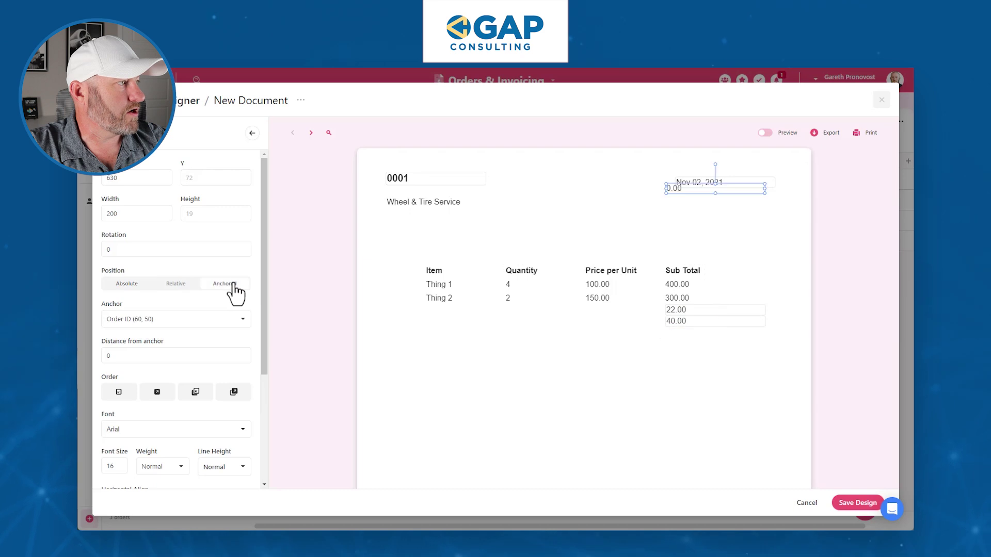
pyautogui.click(160, 359)
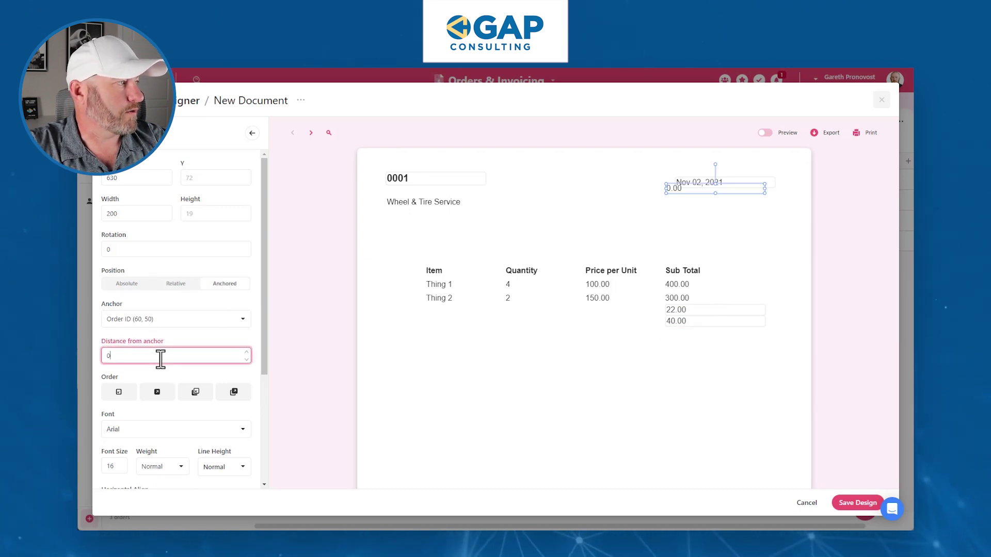
pyautogui.click(168, 324)
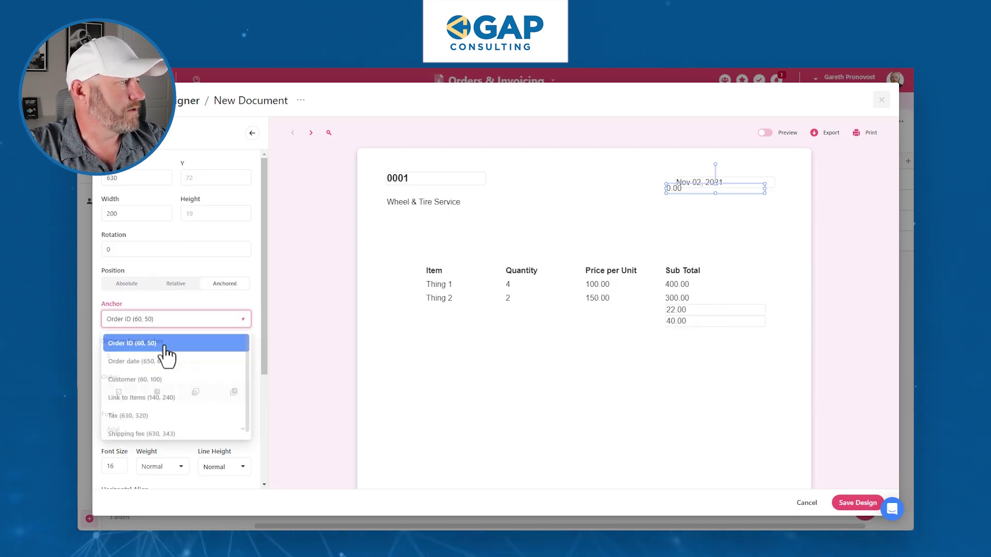
pyautogui.click(150, 432)
pyautogui.click(237, 356)
pyautogui.click(247, 352)
pyautogui.click(247, 352)
pyautogui.click(247, 352)
pyautogui.click(247, 352)
pyautogui.click(247, 352)
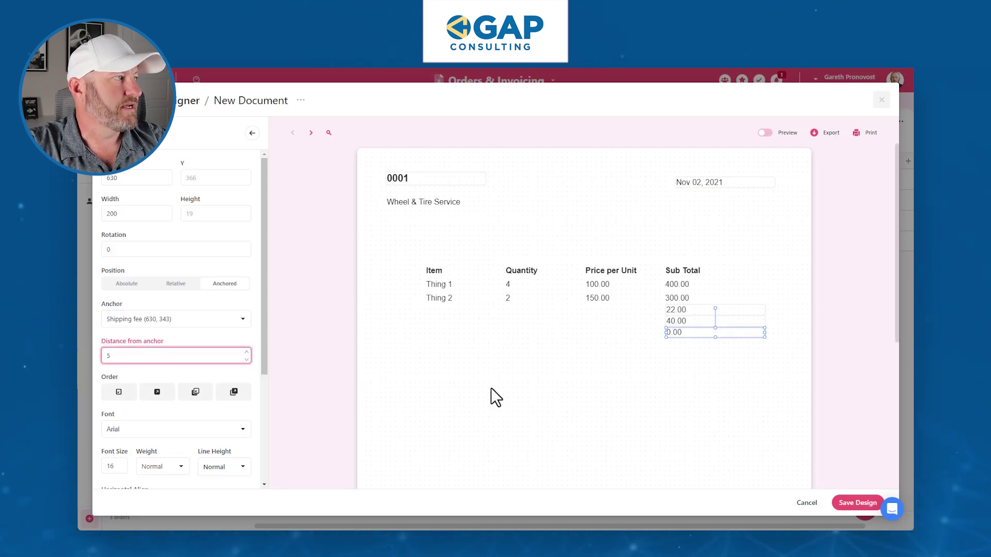
# Step: Find the Subtotal* field and place it below the discount, aligned with the other amounts at X 630
pyautogui.click(252, 134)
pyautogui.write('to')
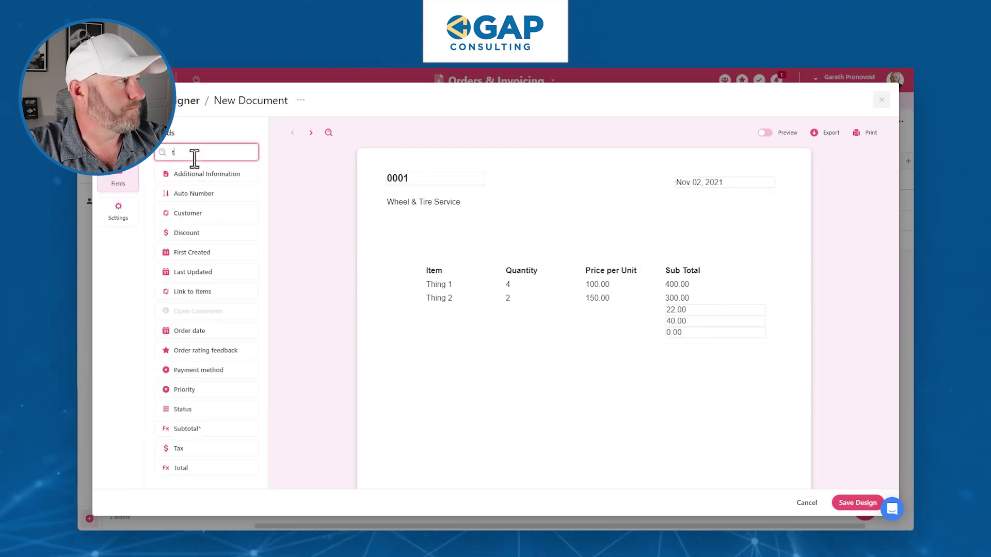
pyautogui.click(198, 250)
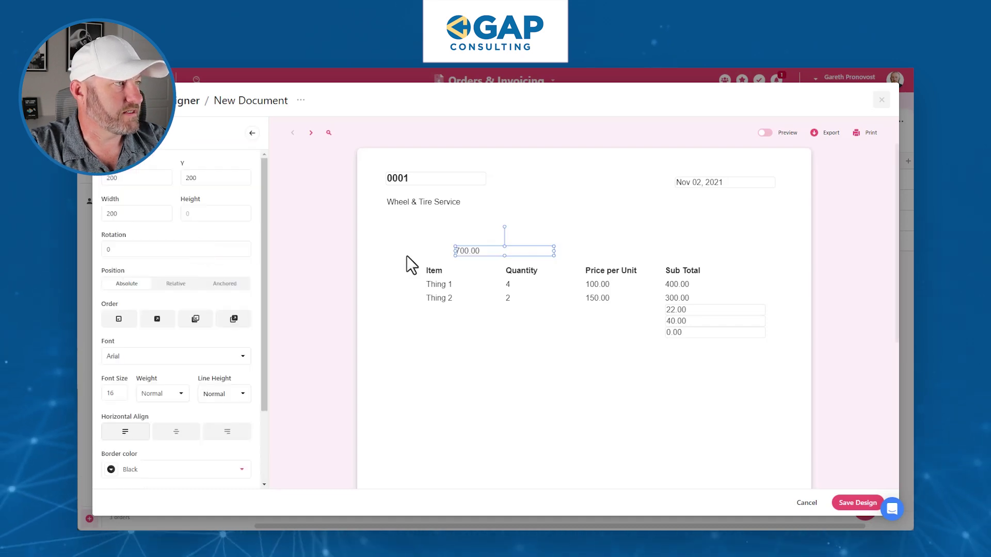
pyautogui.moveTo(496, 250); pyautogui.dragTo(704, 347)
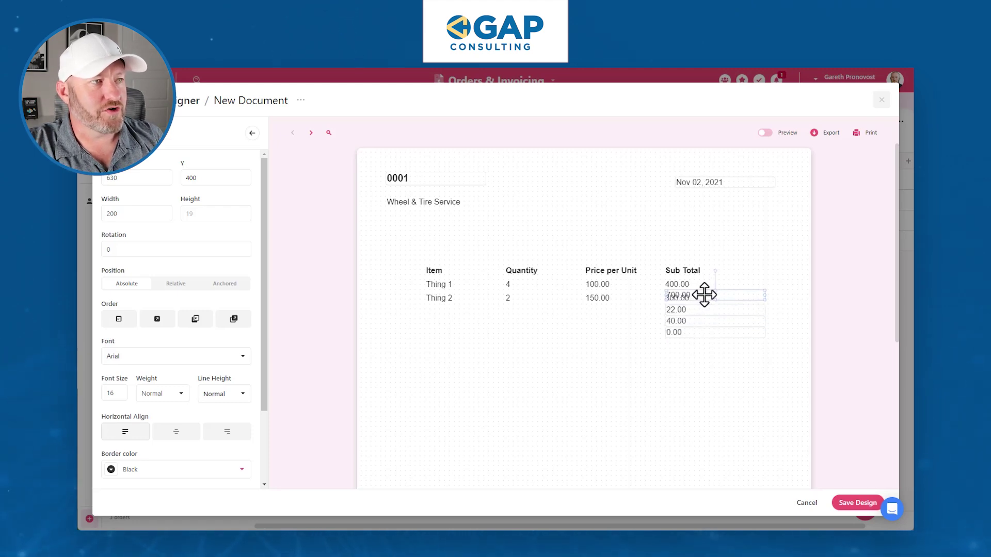
pyautogui.moveTo(682, 286); pyautogui.dragTo(625, 338)
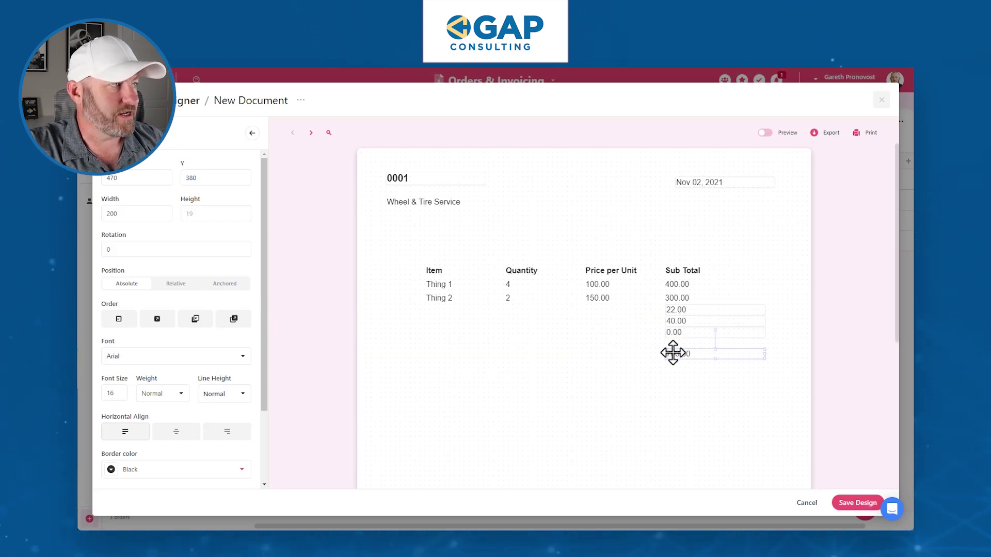
# Step: Set the Subtotal* field's position to Anchored, with Link to Items as its anchor
pyautogui.click(225, 285)
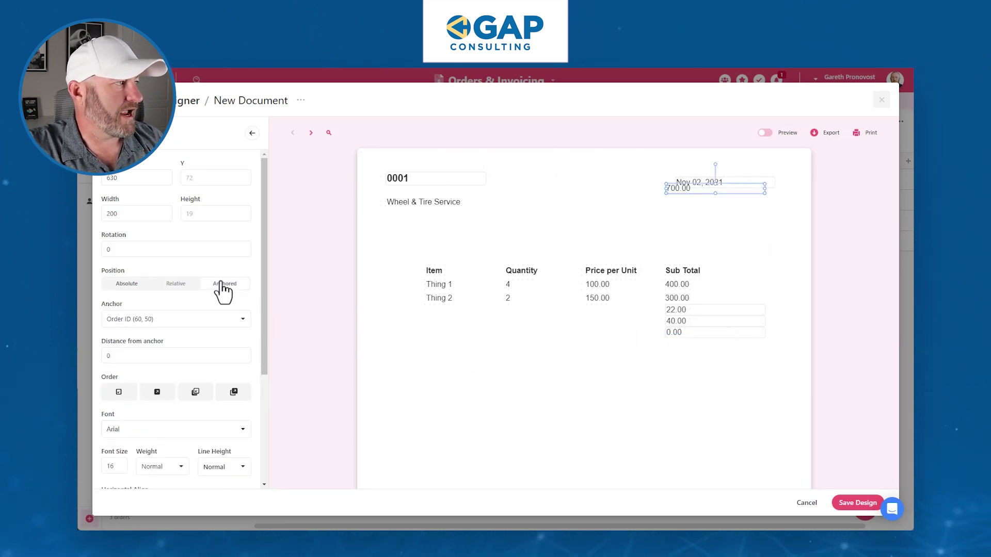
pyautogui.click(202, 321)
pyautogui.scroll(-1, 139, 408)
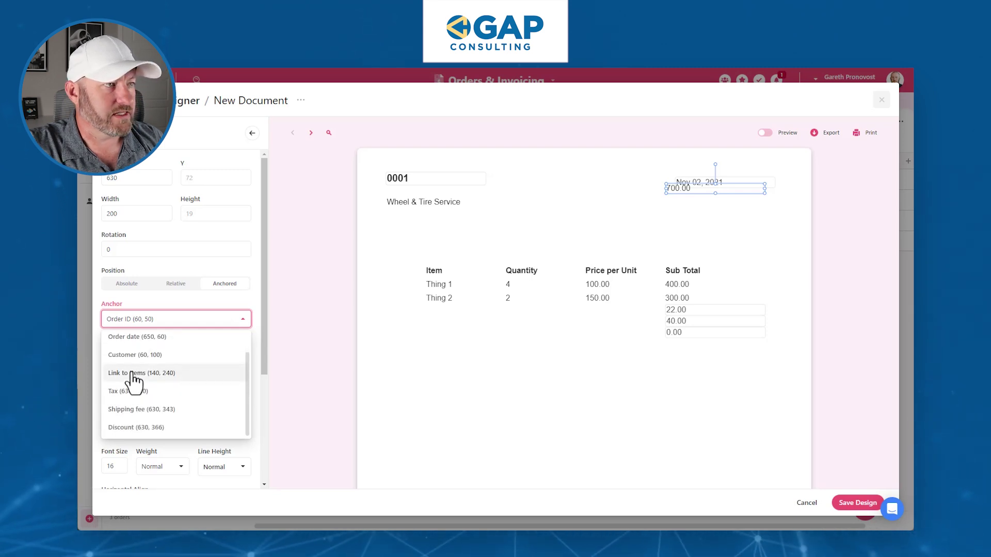
pyautogui.click(133, 373)
# Step: Change the Tax field's anchor to Subtotal*
pyautogui.moveTo(680, 321); pyautogui.dragTo(688, 310)
pyautogui.click(190, 321)
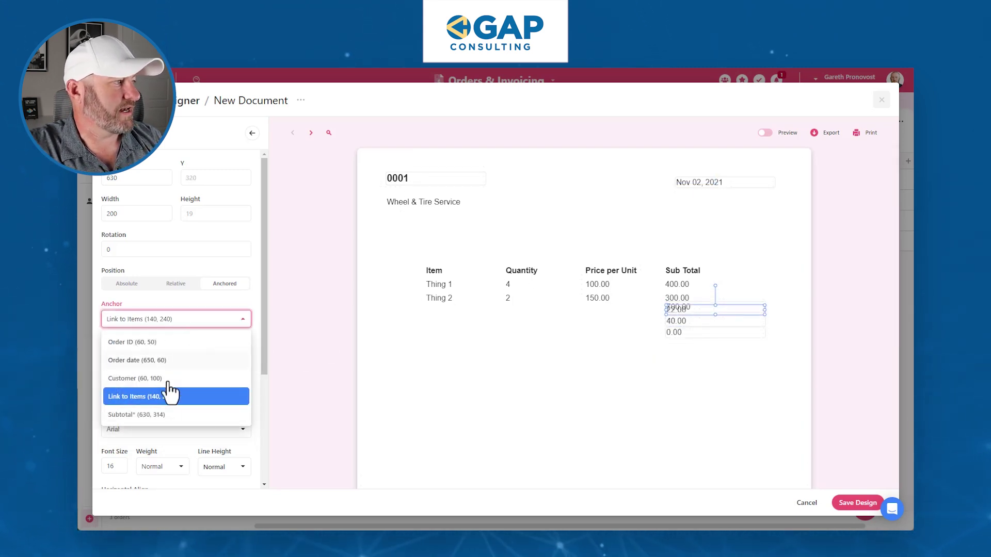
pyautogui.click(158, 414)
pyautogui.click(636, 360)
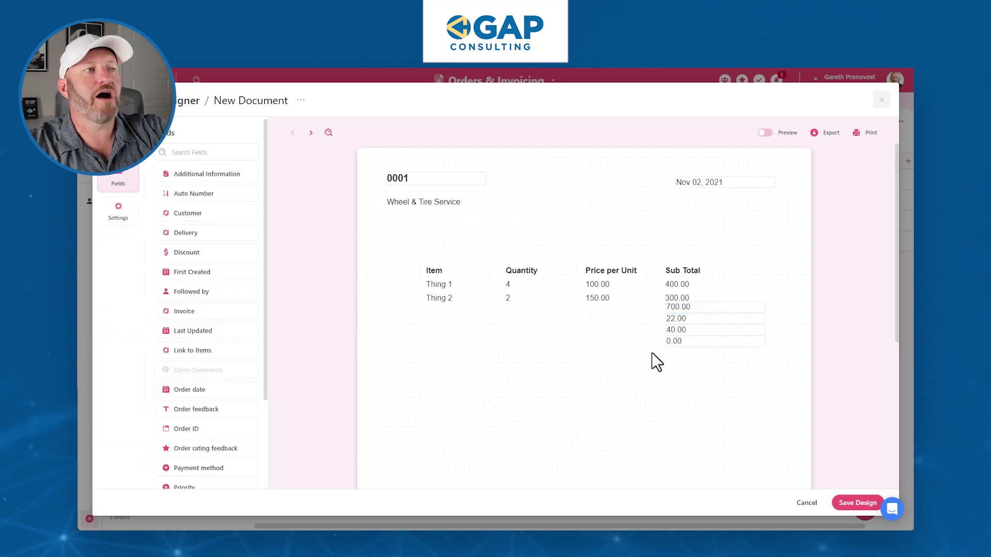
# Step: Increase the distance from anchor for the Tax field, and add a small one for Subtotal* beneath the items table
pyautogui.click(686, 318)
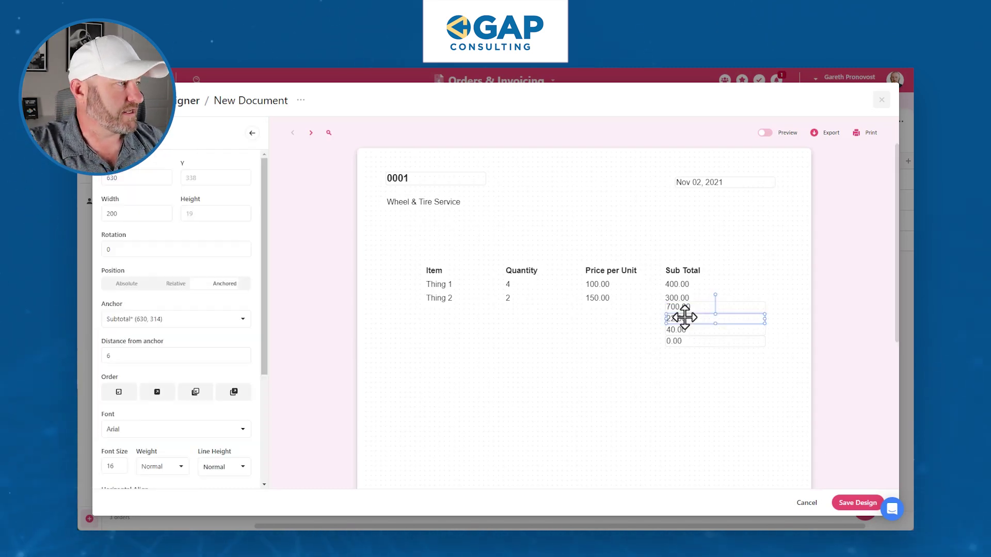
pyautogui.click(247, 353)
pyautogui.click(247, 354)
pyautogui.click(703, 305)
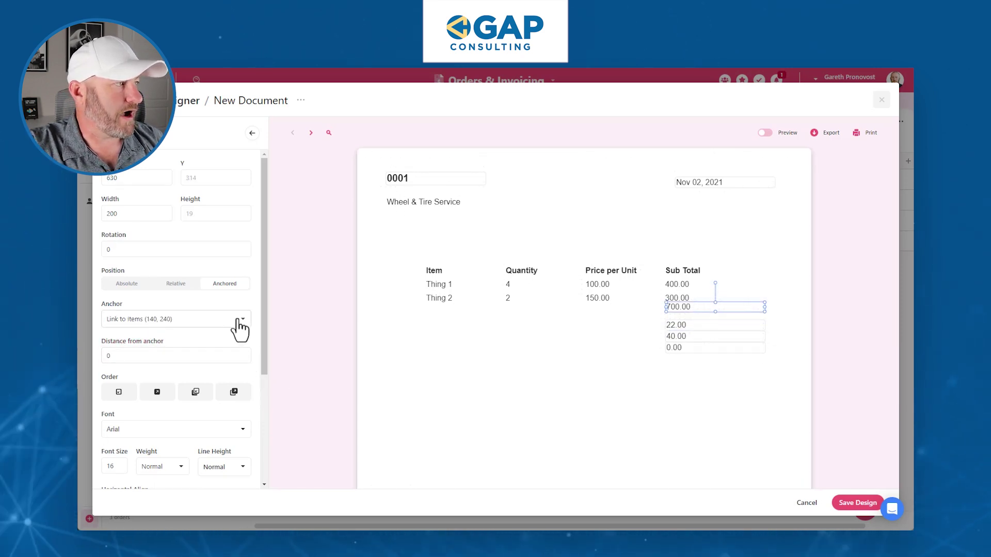
pyautogui.click(246, 352)
pyautogui.click(675, 282)
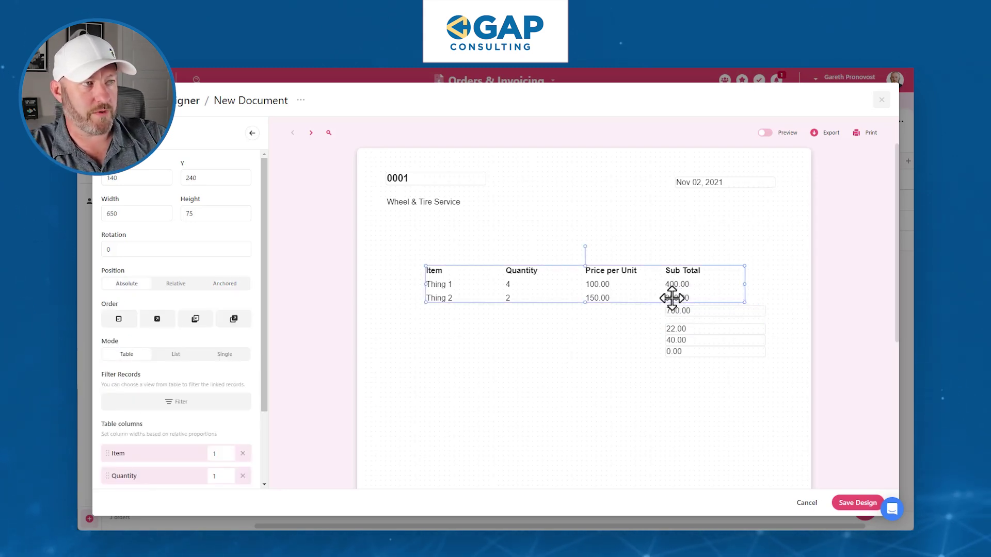
pyautogui.click(676, 316)
pyautogui.moveTo(675, 317); pyautogui.dragTo(681, 354)
pyautogui.click(679, 353)
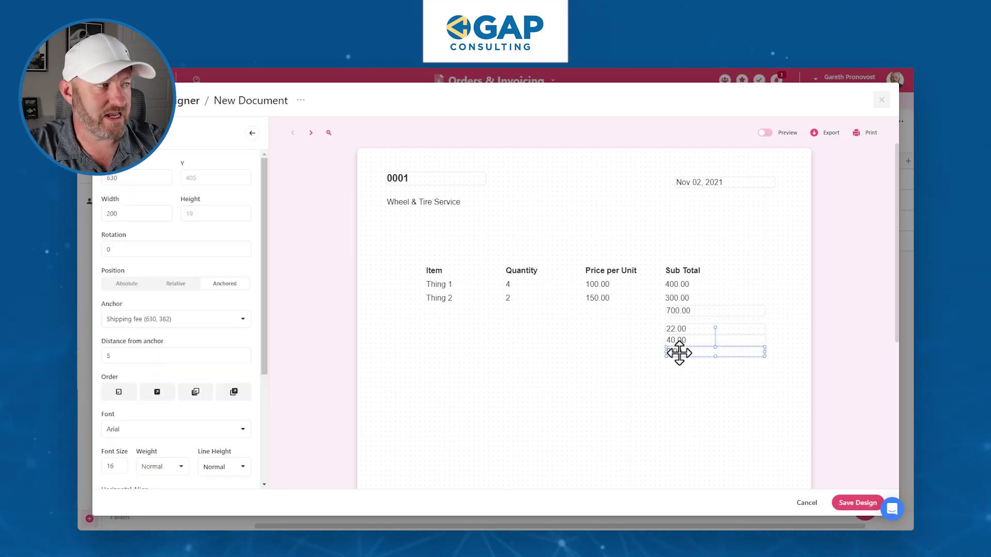
# Step: Find the Total field and place it below the discount at about X 630, Y 440
pyautogui.click(251, 135)
pyautogui.click(175, 151)
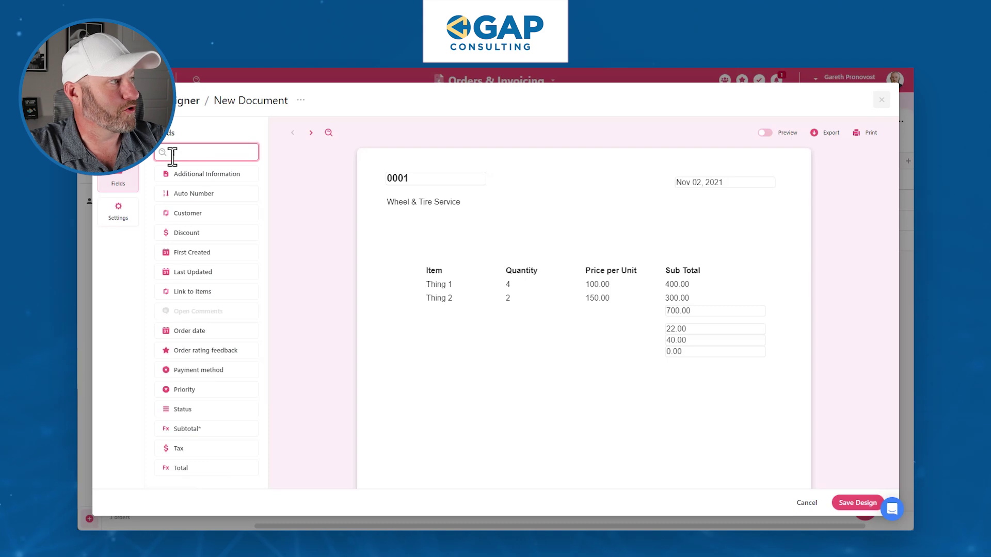
pyautogui.write('to')
pyautogui.click(193, 257)
pyautogui.moveTo(497, 261); pyautogui.dragTo(700, 368)
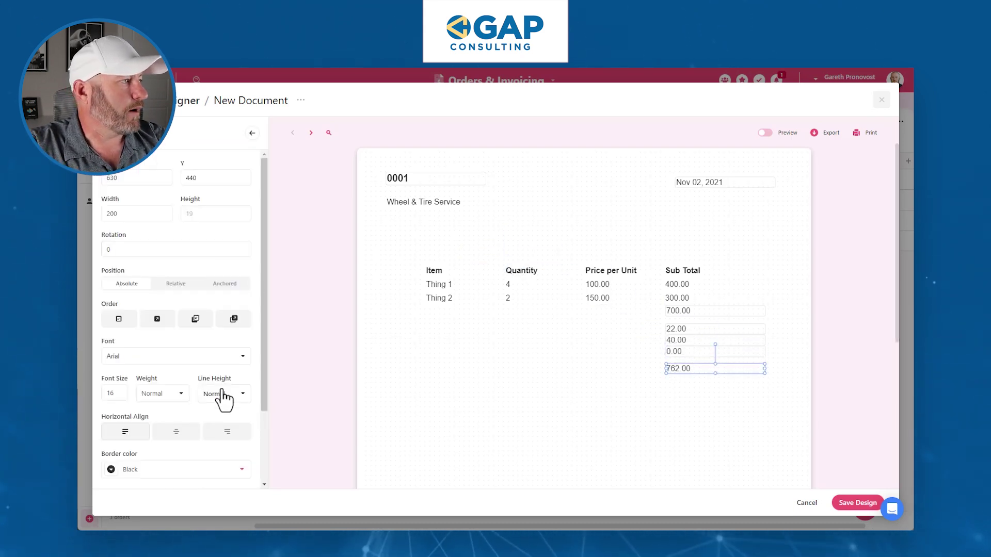
# Step: Set the Total field's position to Anchored, with Discount as its anchor and a distance from anchor of 15
pyautogui.click(224, 283)
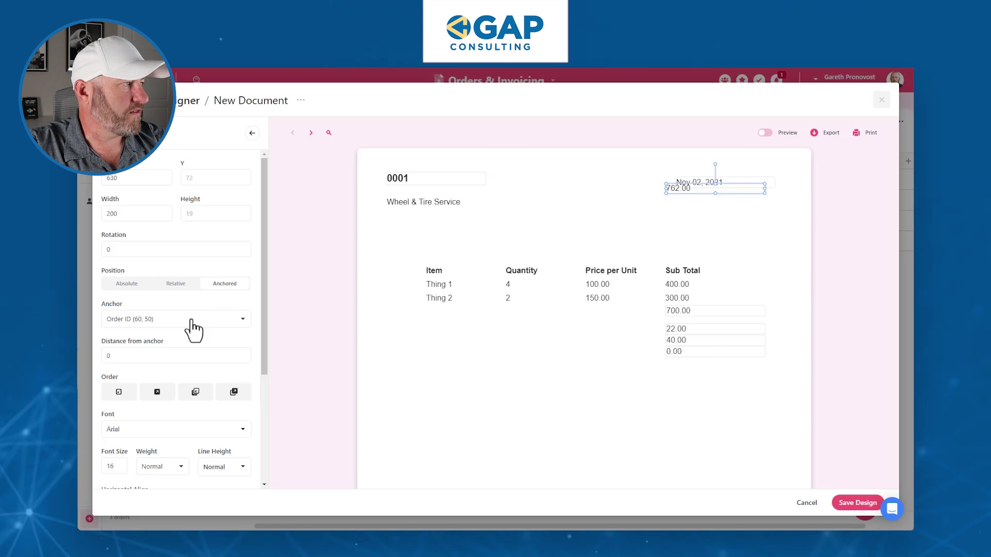
pyautogui.click(177, 321)
pyautogui.scroll(-3, 172, 376)
pyautogui.click(134, 429)
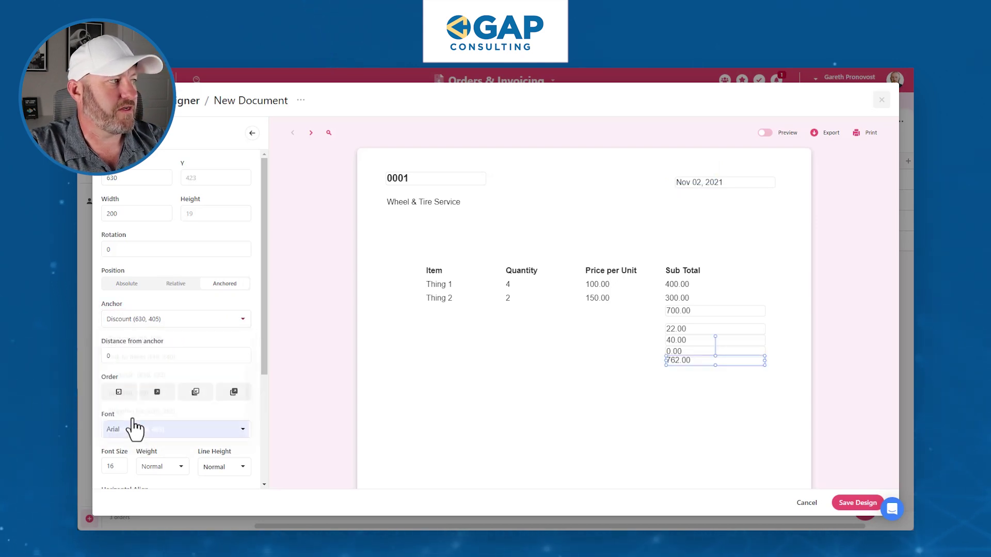
pyautogui.click(244, 353)
pyautogui.tripleClick(244, 353)
pyautogui.tripleClick(244, 353)
pyautogui.doubleClick(245, 353)
pyautogui.doubleClick(244, 353)
# Step: Format the Total field with font size 18 and bold weight, and save the design
pyautogui.doubleClick(123, 463)
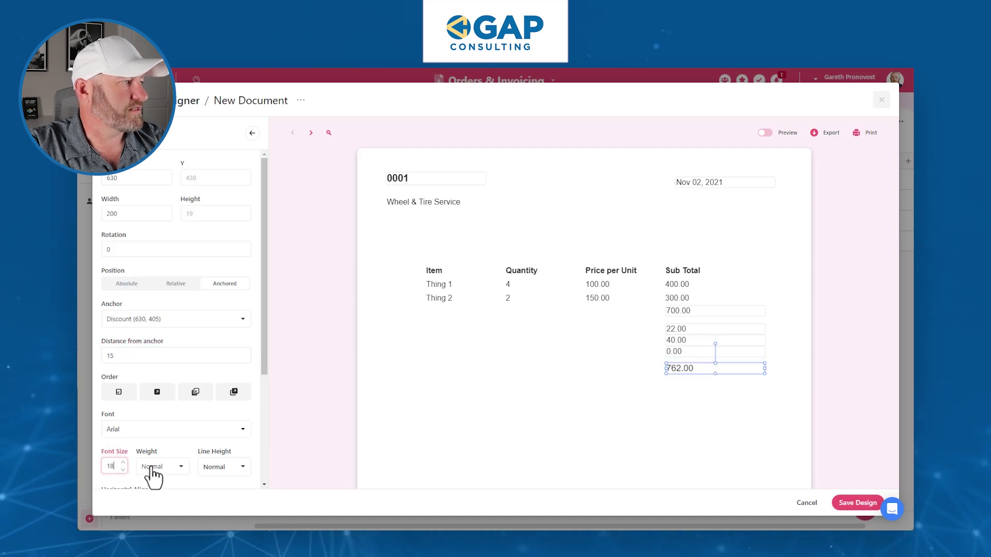
pyautogui.click(149, 467)
pyautogui.click(159, 442)
pyautogui.click(460, 381)
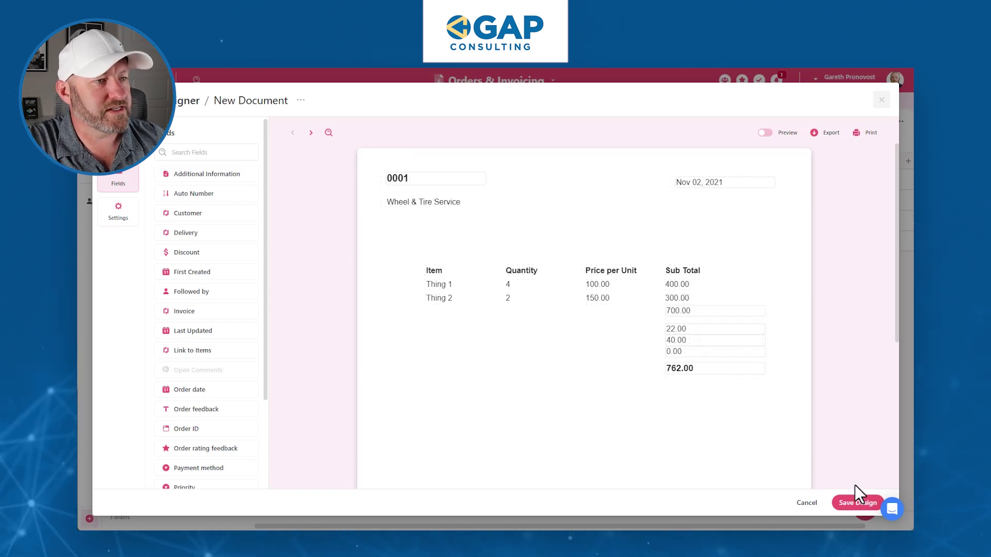
pyautogui.click(851, 504)
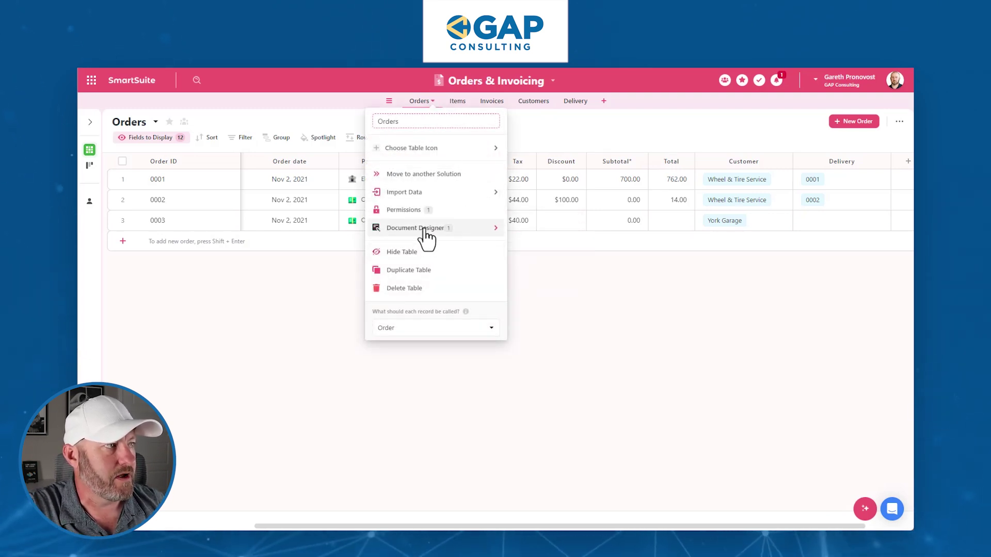
# Step: Reopen the New Document design of the Orders table and rename it as invoice
pyautogui.moveTo(434, 237)
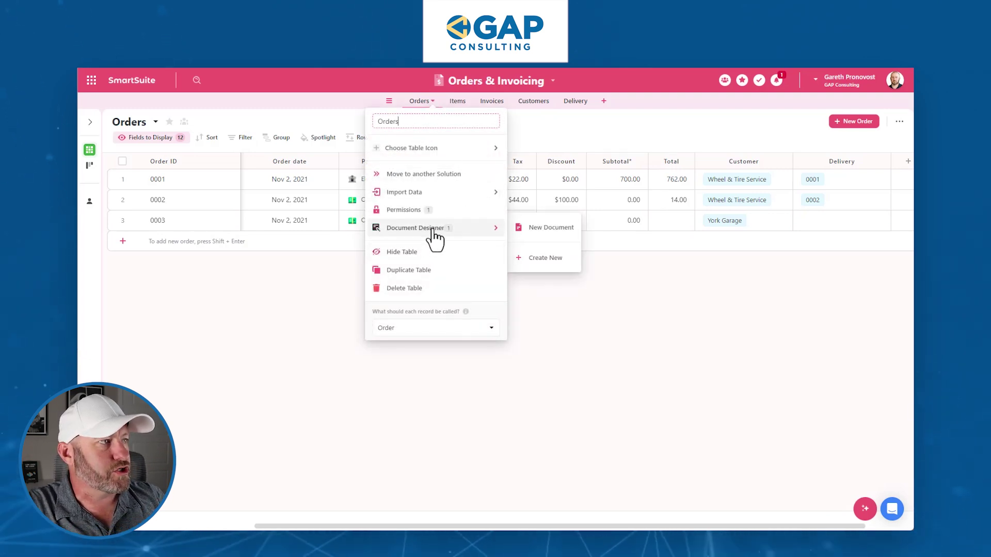
pyautogui.click(552, 228)
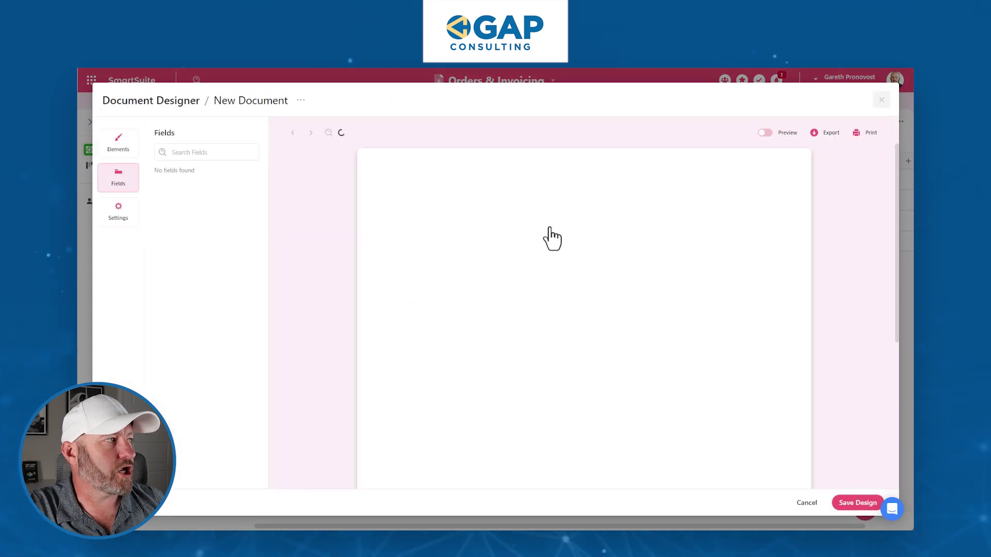
pyautogui.click(252, 101)
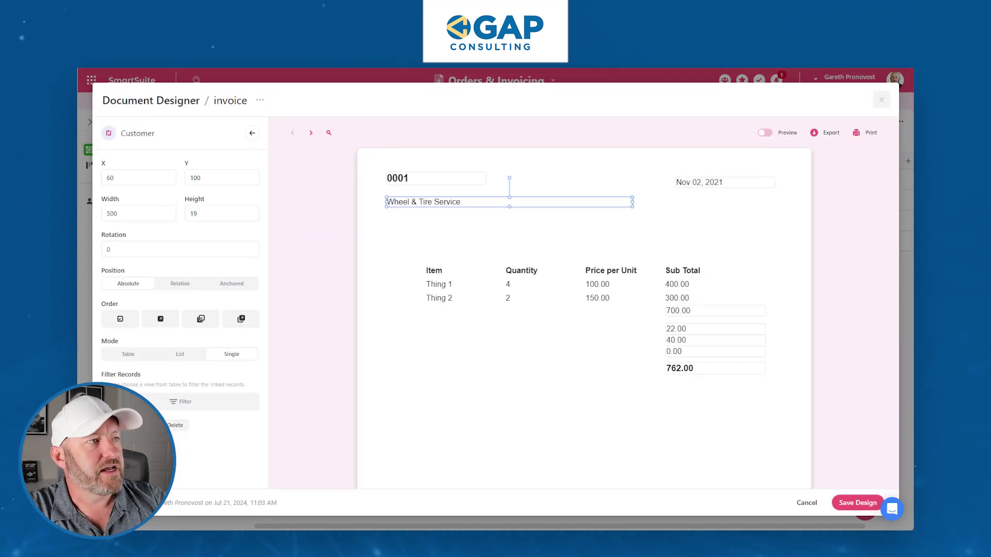
# Step: Preview the invoice document and save its design
pyautogui.click(769, 134)
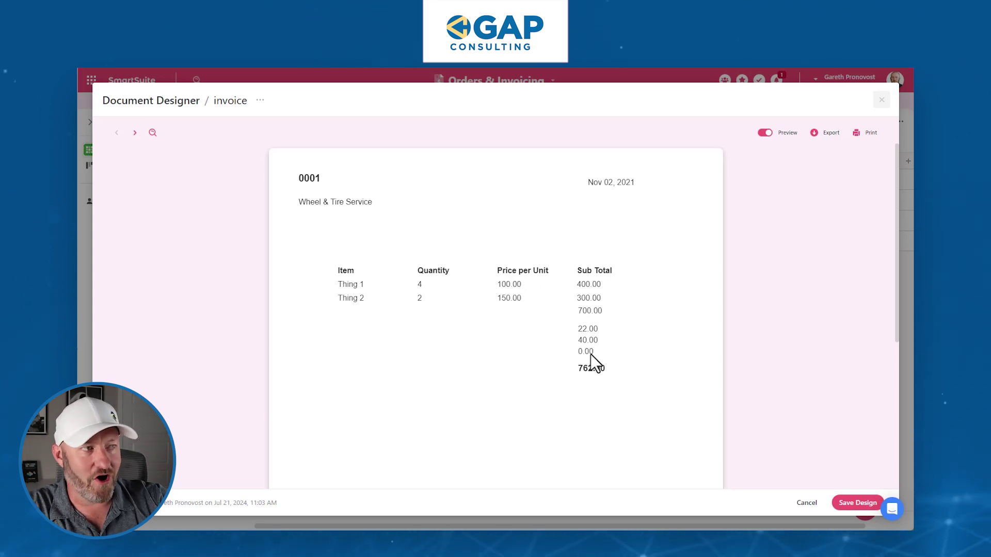
pyautogui.click(857, 503)
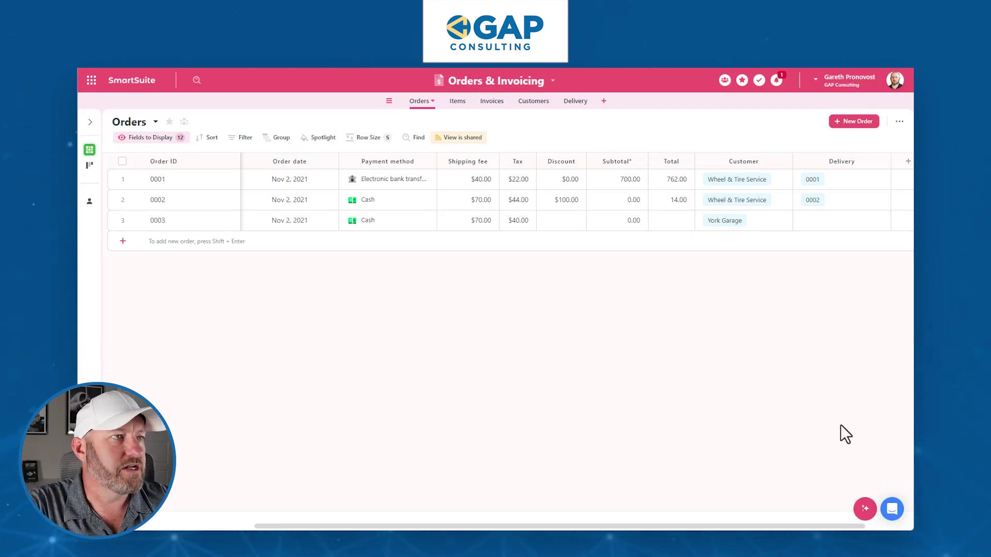
# Step: Add a Yes / No field named Create Doc to the Orders table, displayed as a Yes / No Toggle
pyautogui.hscroll(2, 774, 238)
pyautogui.click(841, 176)
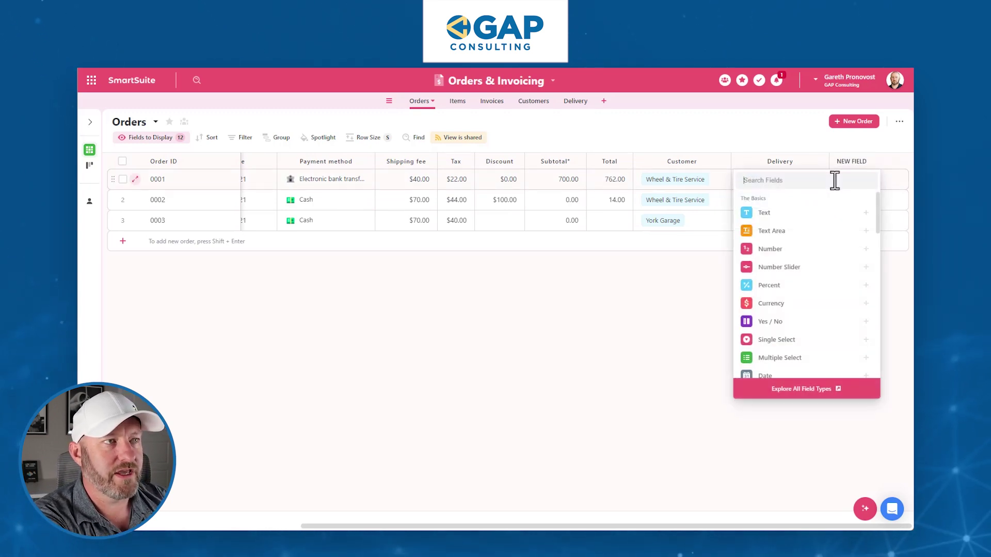
pyautogui.write('Yes')
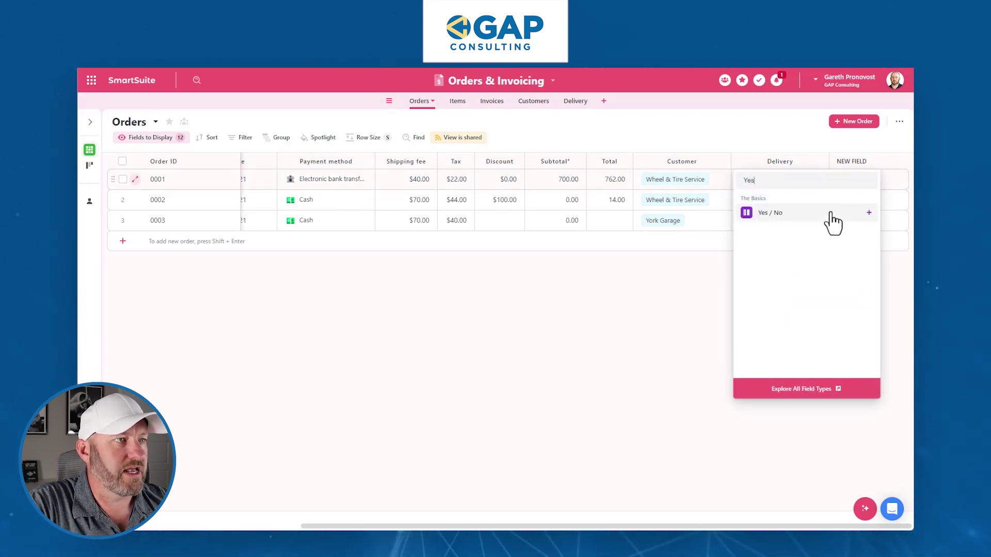
pyautogui.click(830, 214)
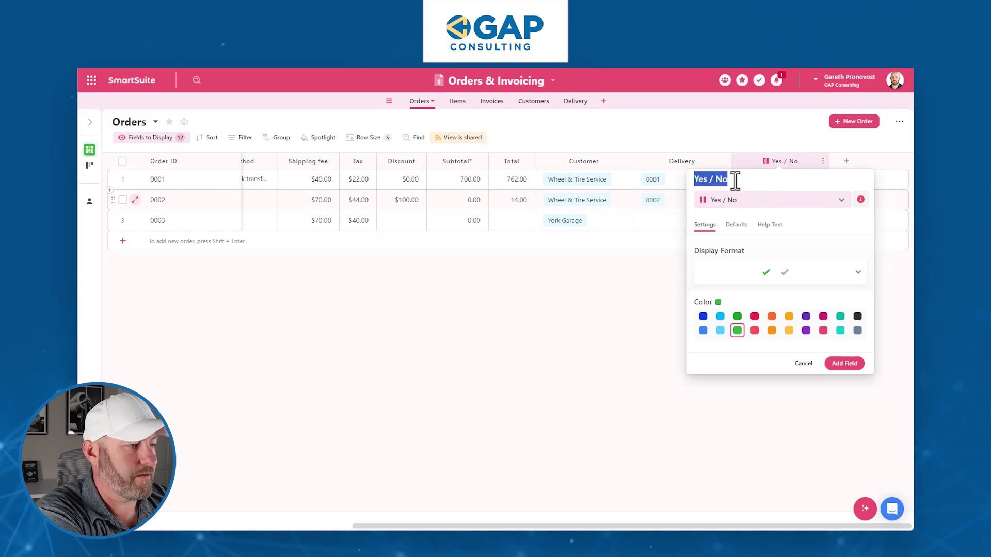
pyautogui.click(746, 272)
pyautogui.scroll(-5, 738, 382)
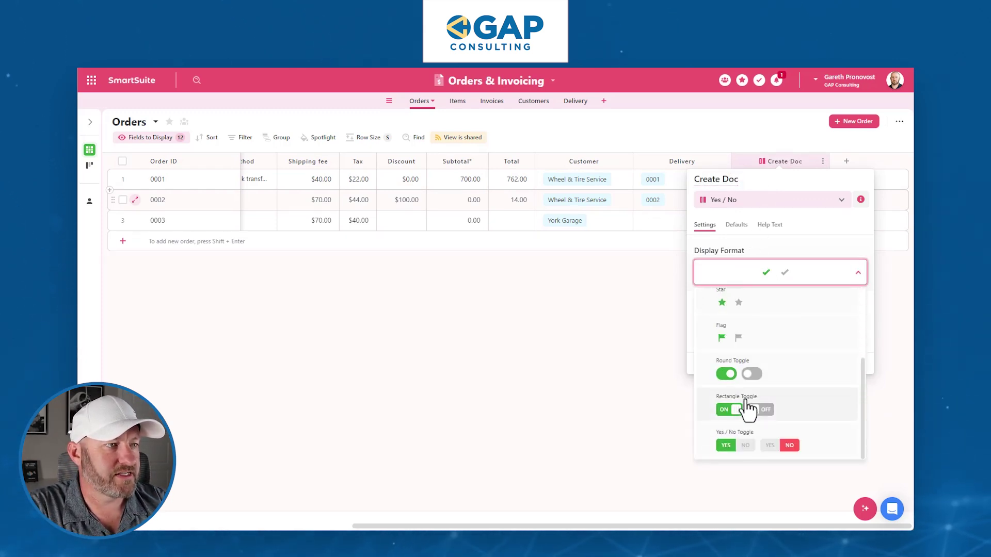
pyautogui.click(744, 443)
pyautogui.click(844, 364)
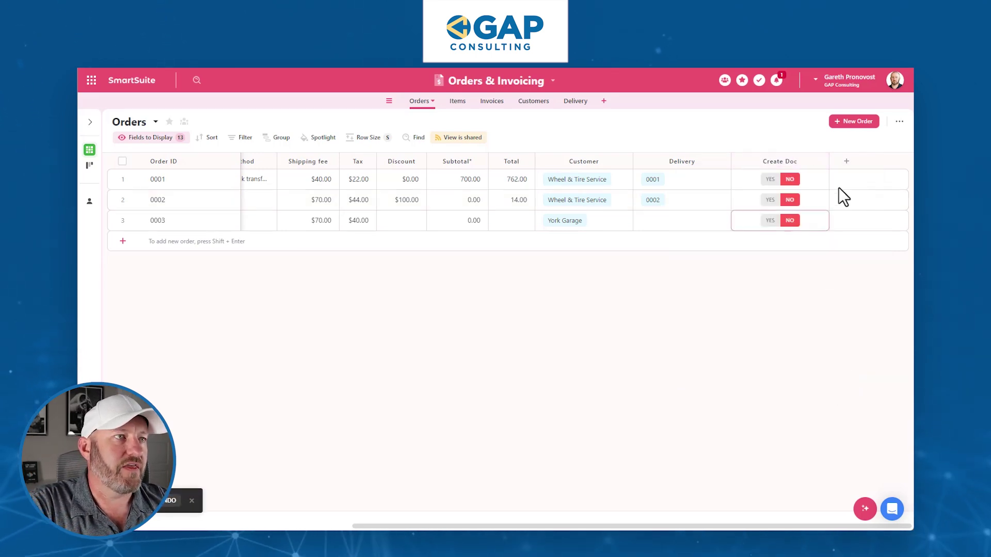
# Step: Add a Files and Images field named Invoices to the Orders table
pyautogui.click(846, 162)
pyautogui.write('File')
pyautogui.click(832, 227)
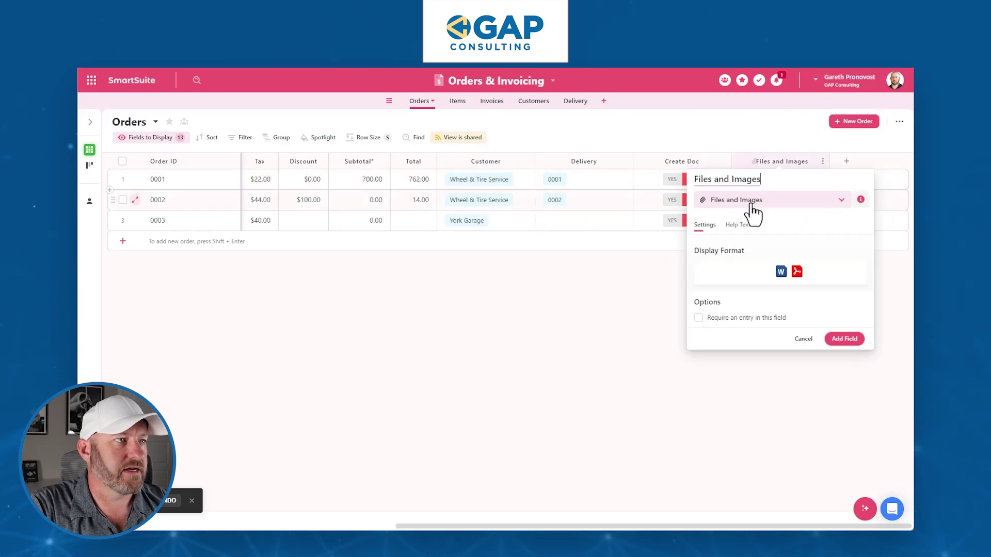
pyautogui.write('Invoice')
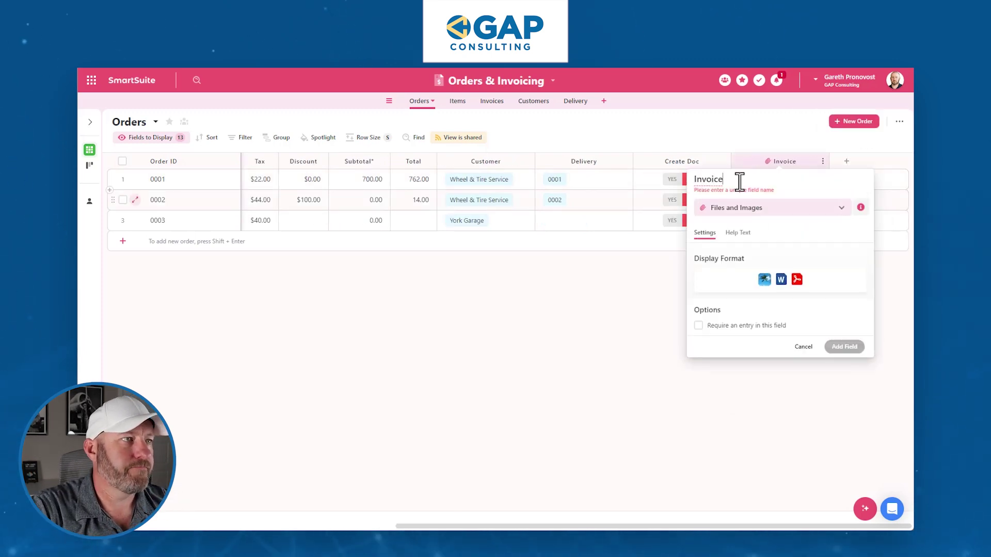
pyautogui.write('s')
pyautogui.click(842, 344)
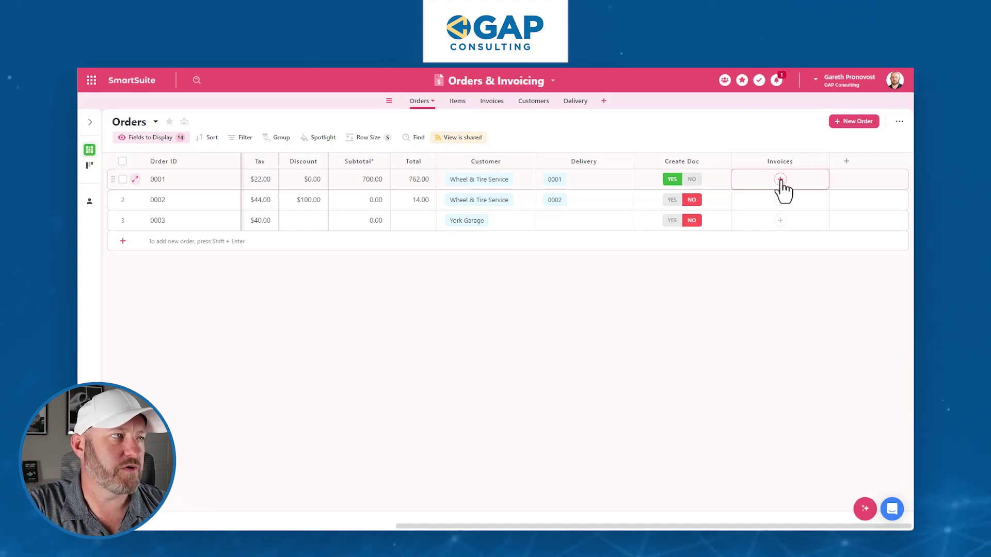
# Step: Create the solution's first automation, triggered when a record in the Orders table matches a condition
pyautogui.click(499, 87)
pyautogui.click(475, 218)
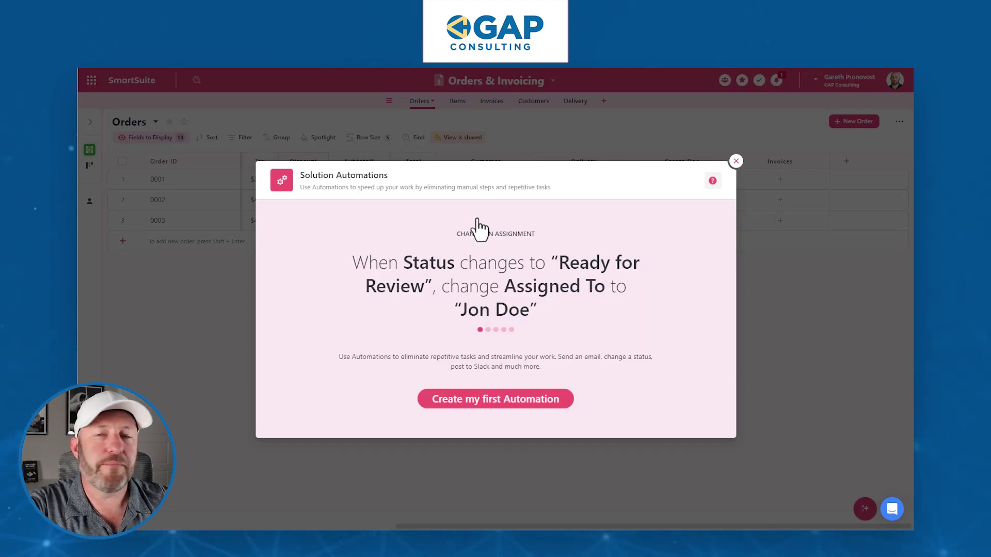
pyautogui.click(502, 399)
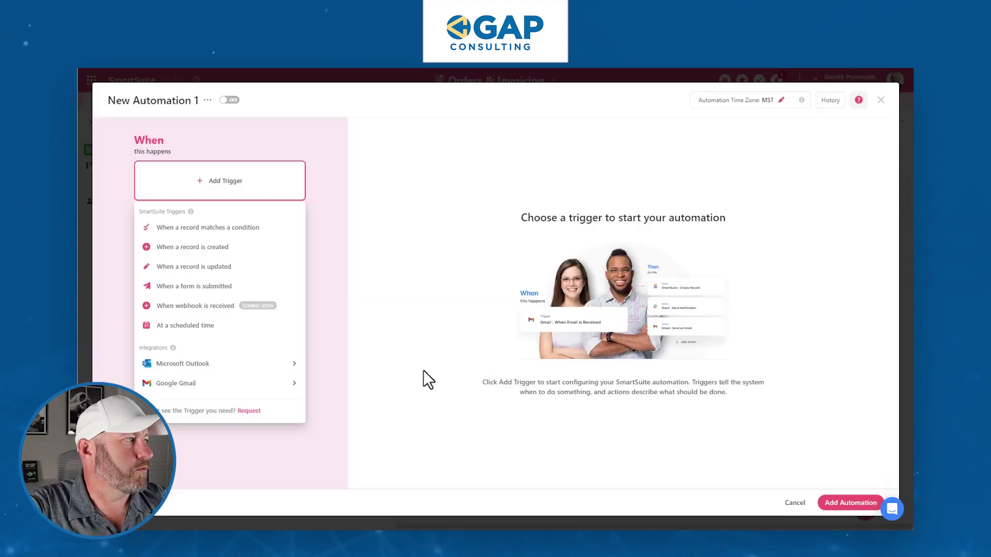
pyautogui.click(194, 228)
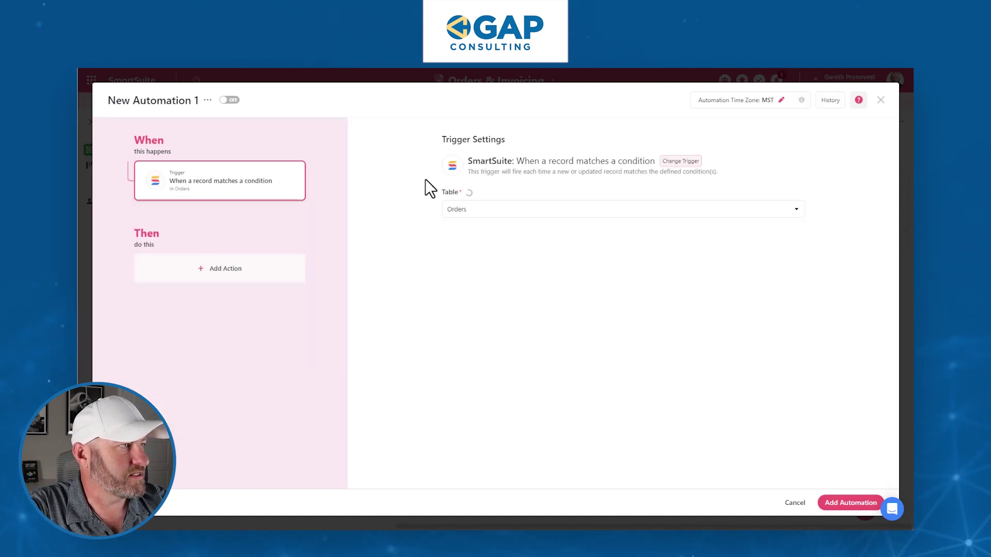
pyautogui.click(461, 212)
pyautogui.click(494, 213)
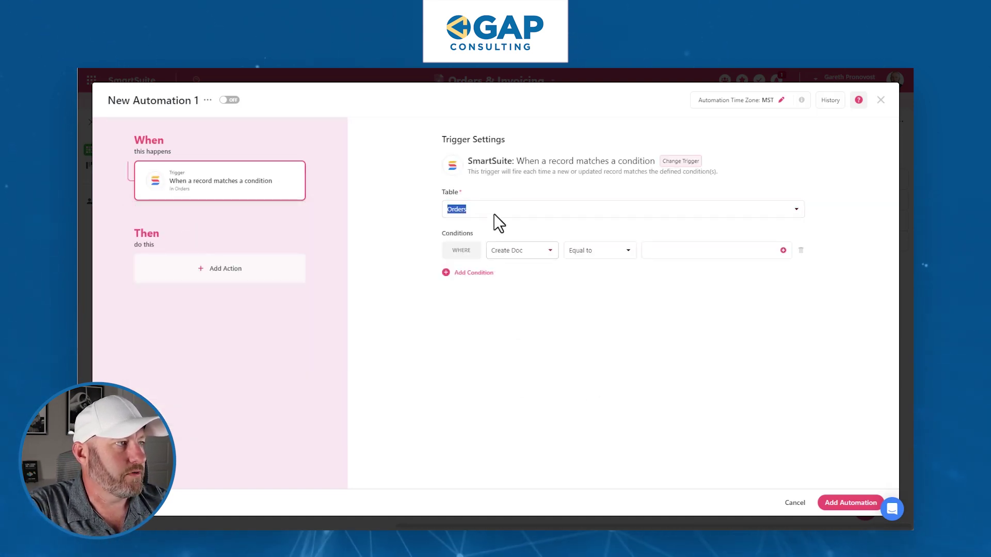
# Step: Set the trigger condition to Create Doc equal to Yes
pyautogui.click(524, 261)
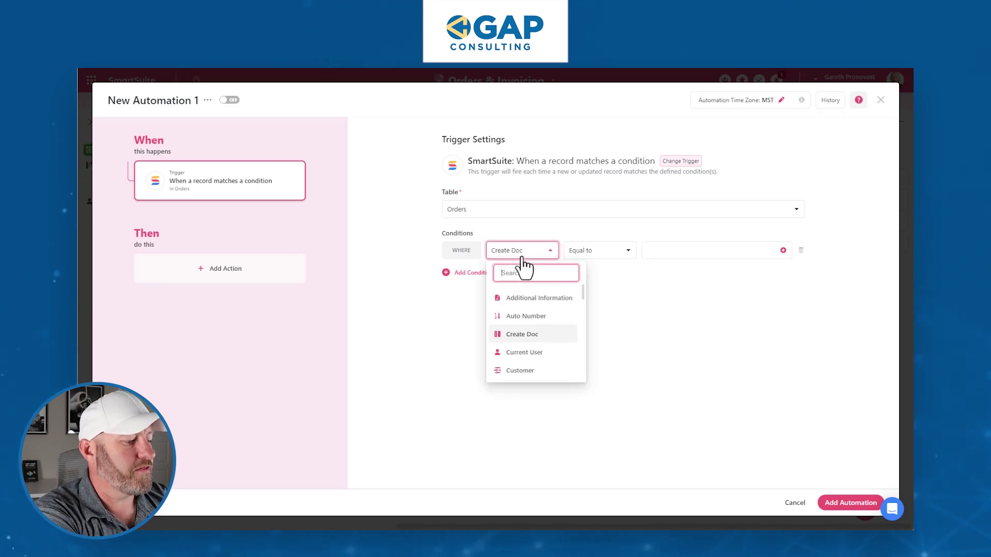
pyautogui.write('crea')
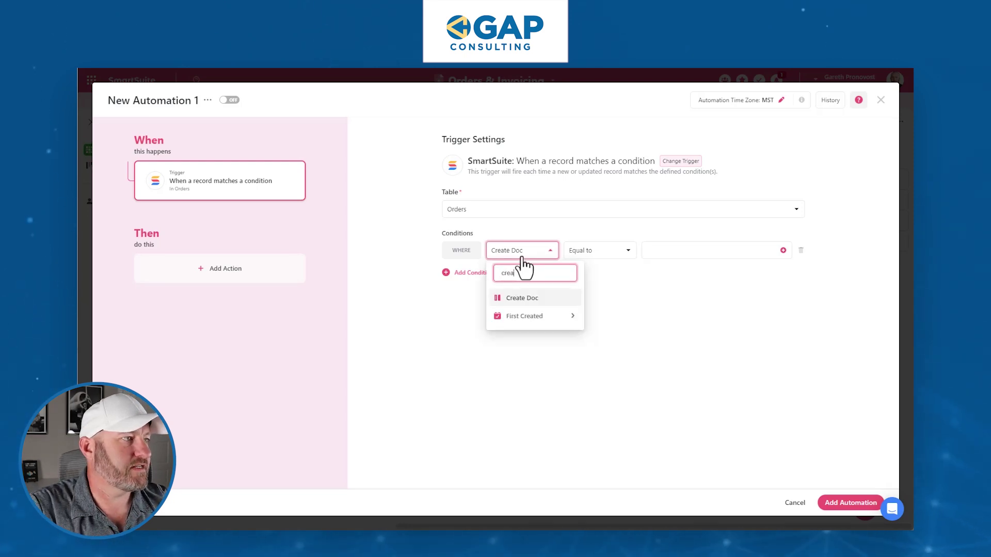
pyautogui.click(565, 299)
pyautogui.click(666, 251)
pyautogui.click(666, 295)
pyautogui.click(677, 308)
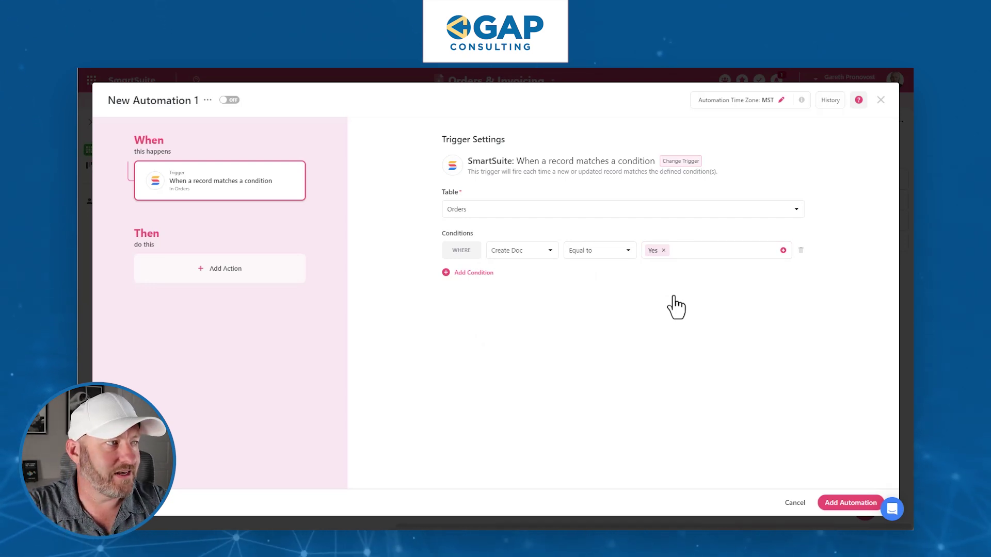
# Step: Add a Generate PDF action to the automation
pyautogui.click(197, 268)
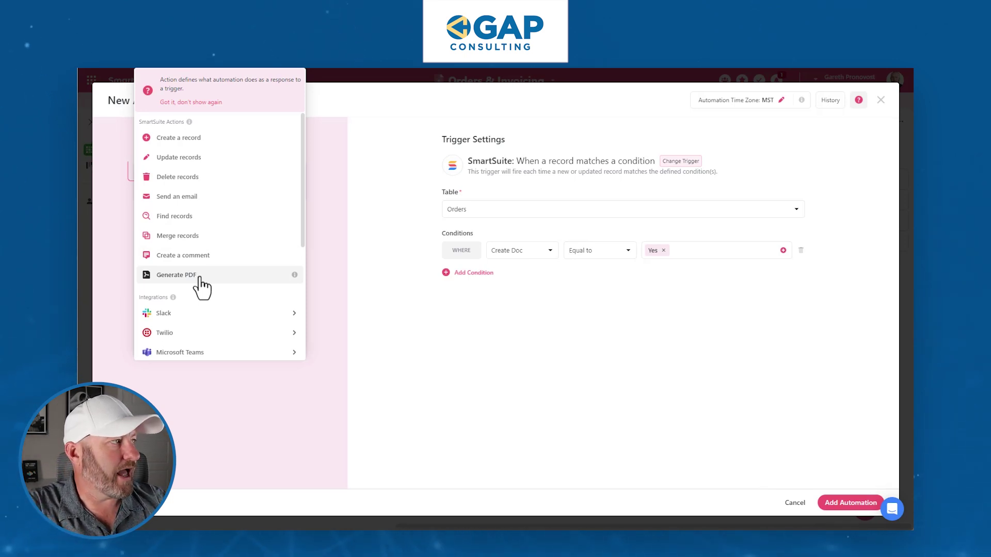
pyautogui.click(200, 277)
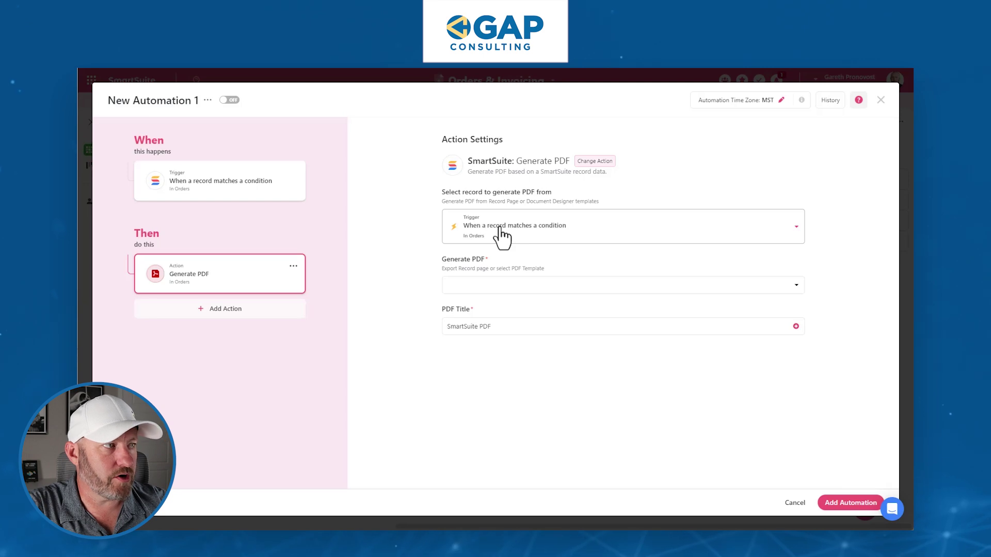
# Step: Set the Generate PDF action to use the invoice template
pyautogui.click(509, 287)
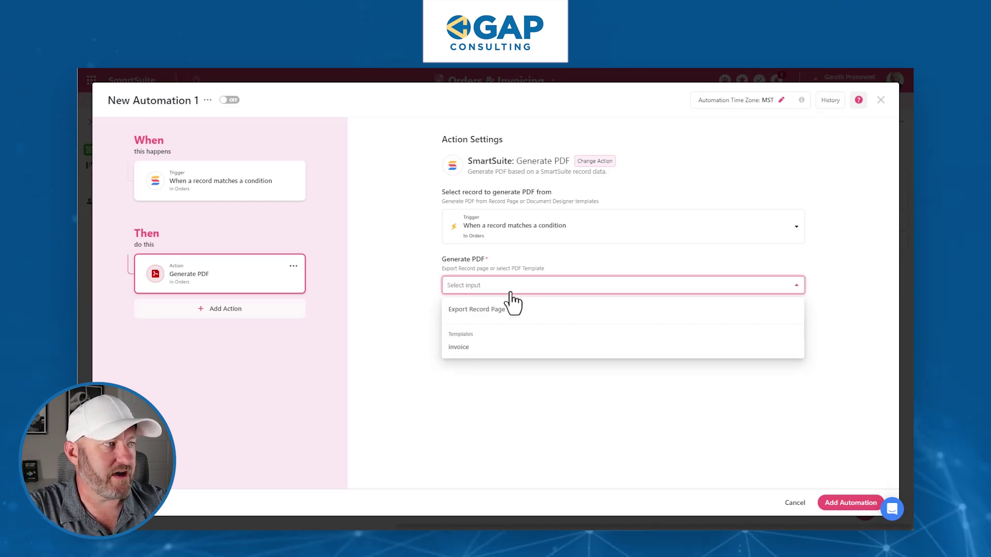
pyautogui.click(493, 348)
pyautogui.click(489, 285)
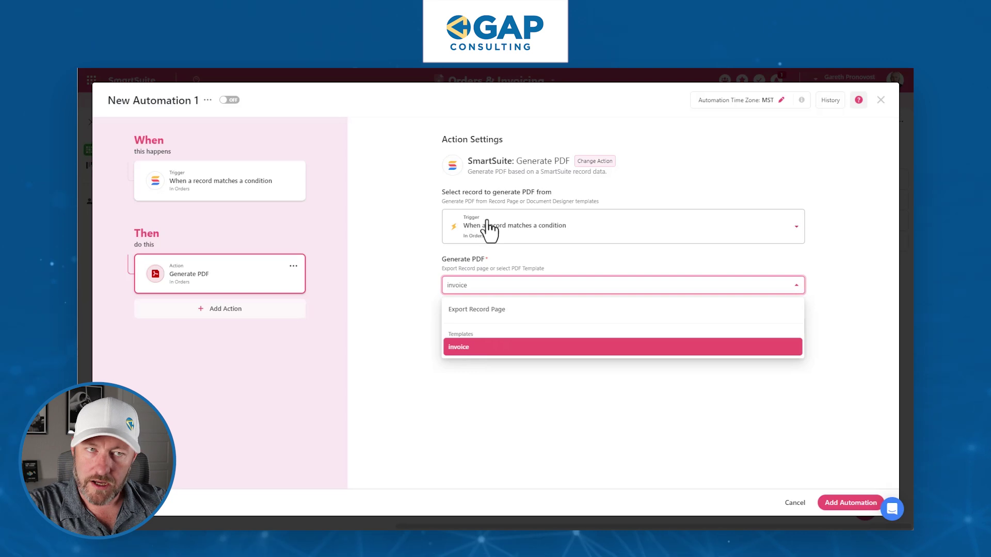
pyautogui.click(486, 347)
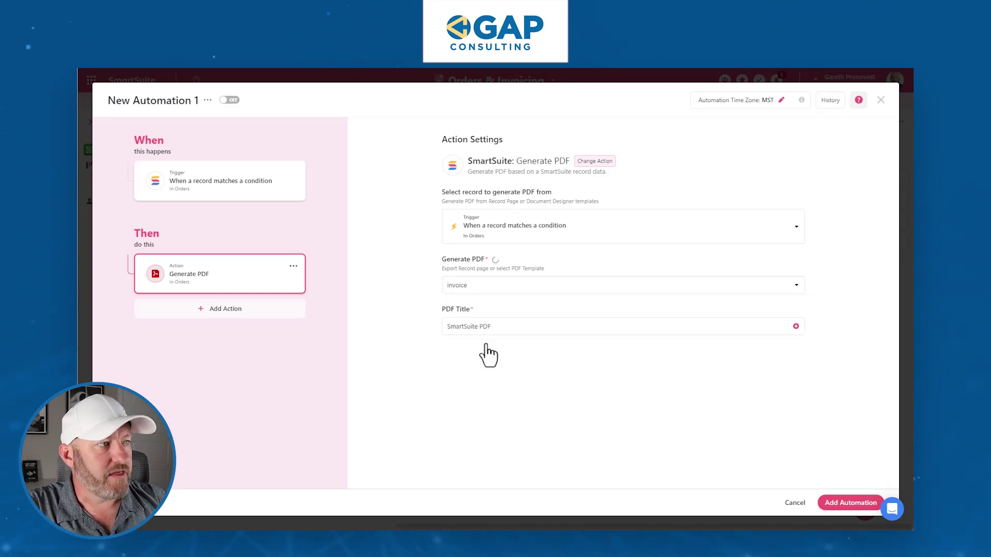
# Step: Build the PDF title from the trigger's Customer and Order ID fields, separated by a hyphen
pyautogui.click(491, 327)
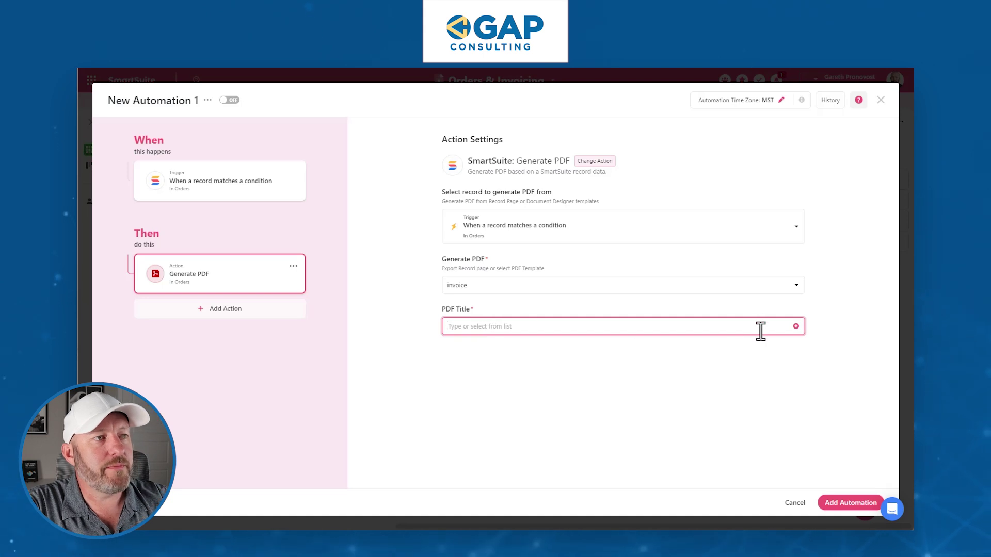
pyautogui.click(796, 327)
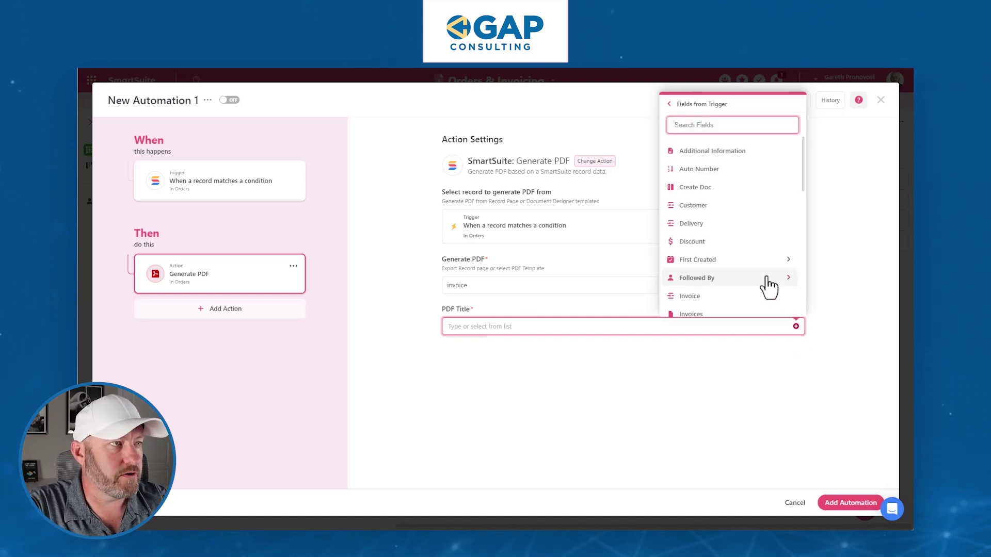
pyautogui.write('cus')
pyautogui.click(723, 393)
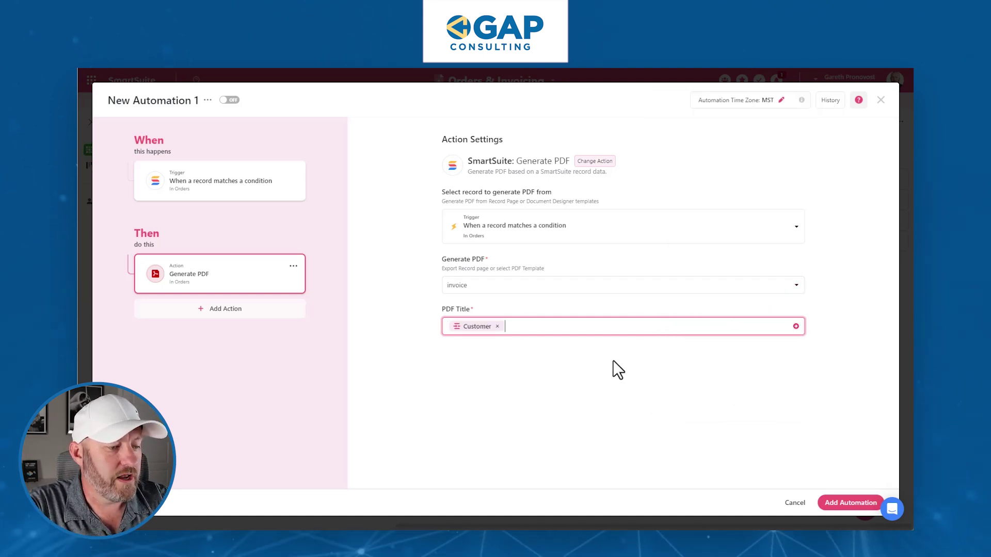
pyautogui.click(796, 327)
pyautogui.write('ord')
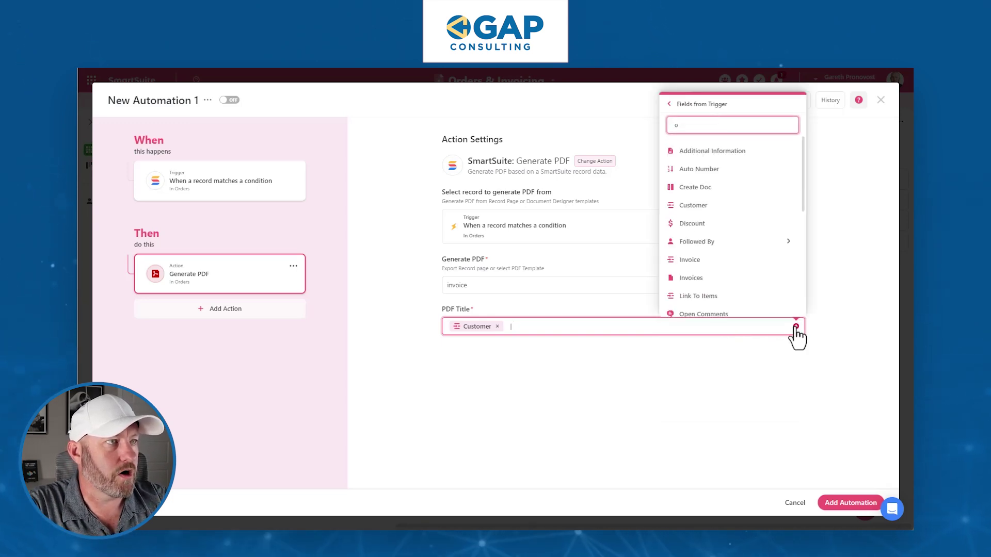
pyautogui.click(717, 432)
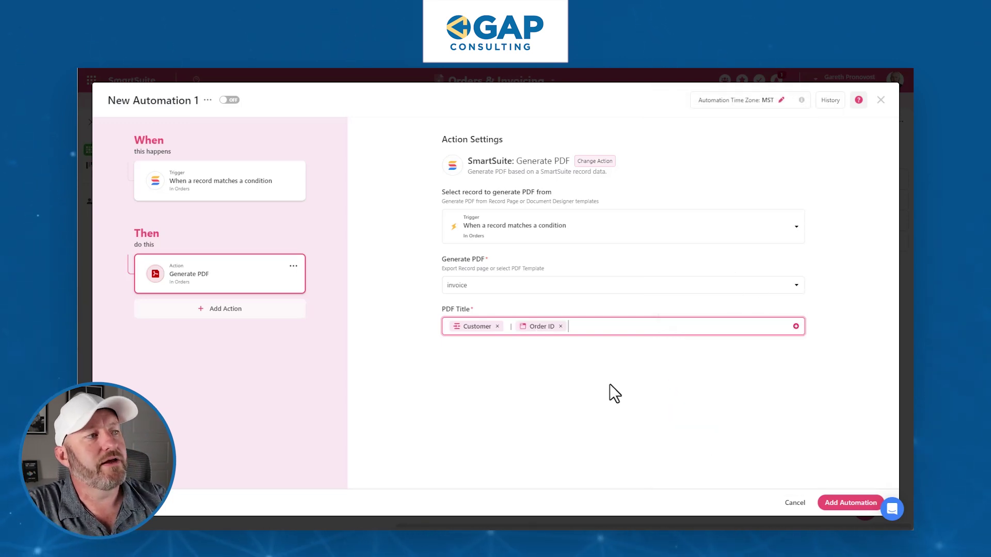
pyautogui.click(515, 327)
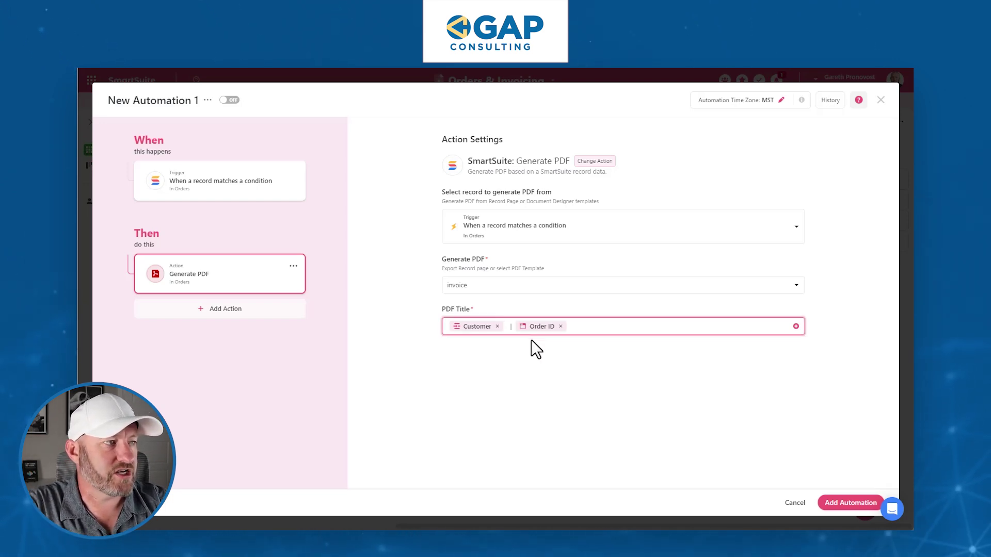
pyautogui.press('BackSpace')
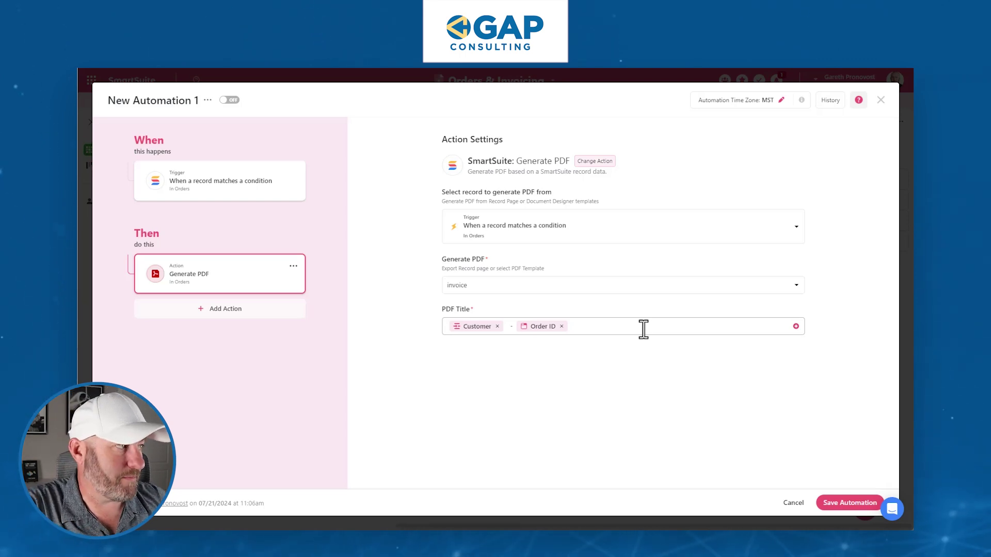
# Step: Add an Update records action for the triggering order, with Invoices as the field to update
pyautogui.click(166, 311)
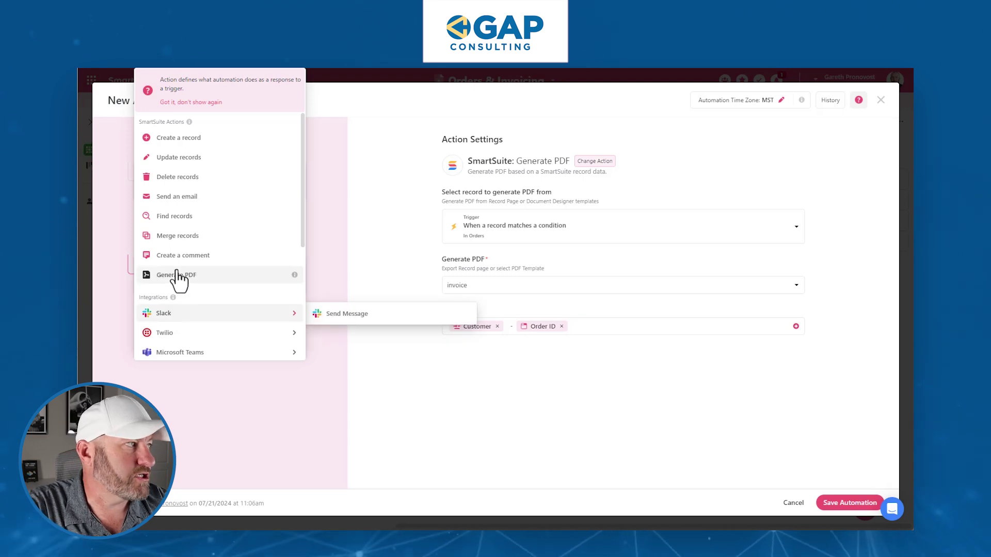
pyautogui.click(178, 159)
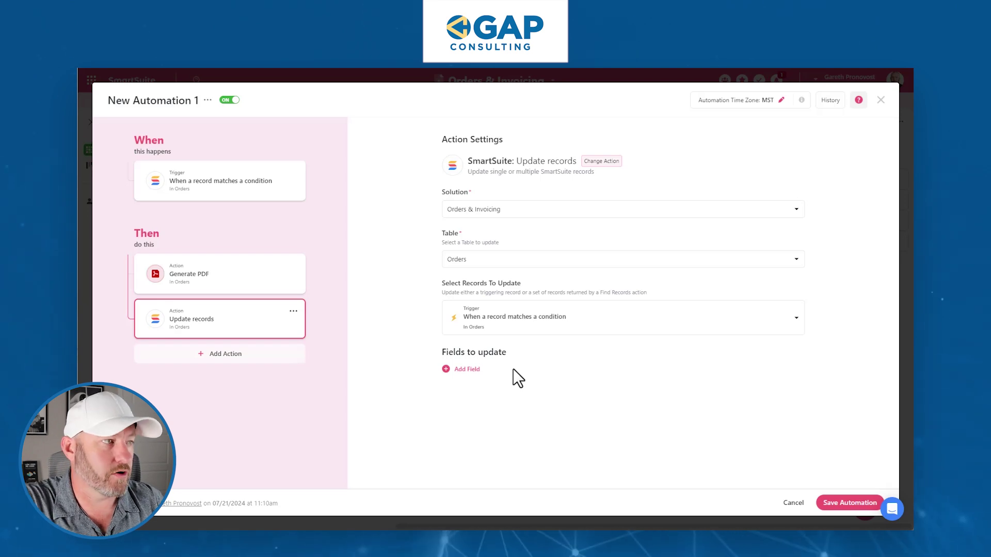
pyautogui.click(471, 370)
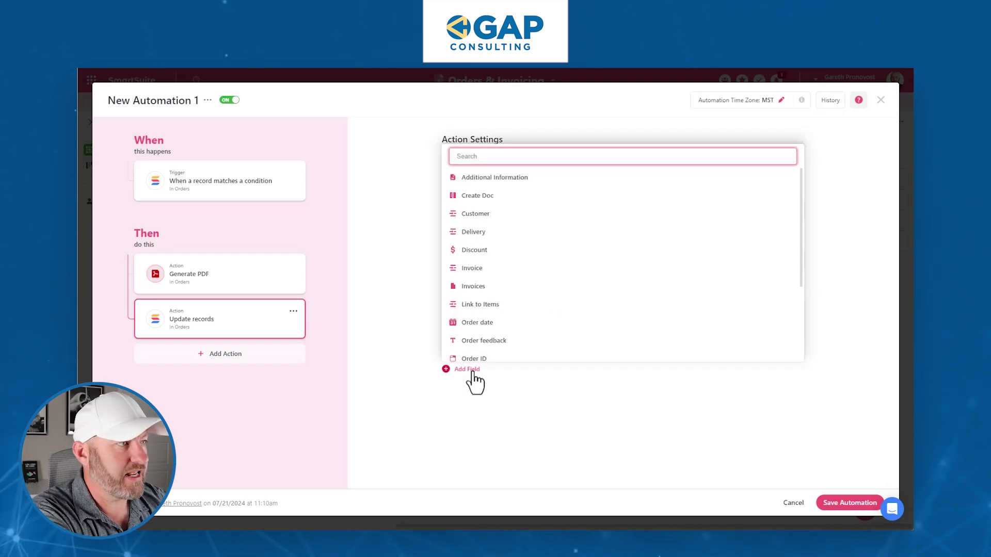
pyautogui.write('invoi')
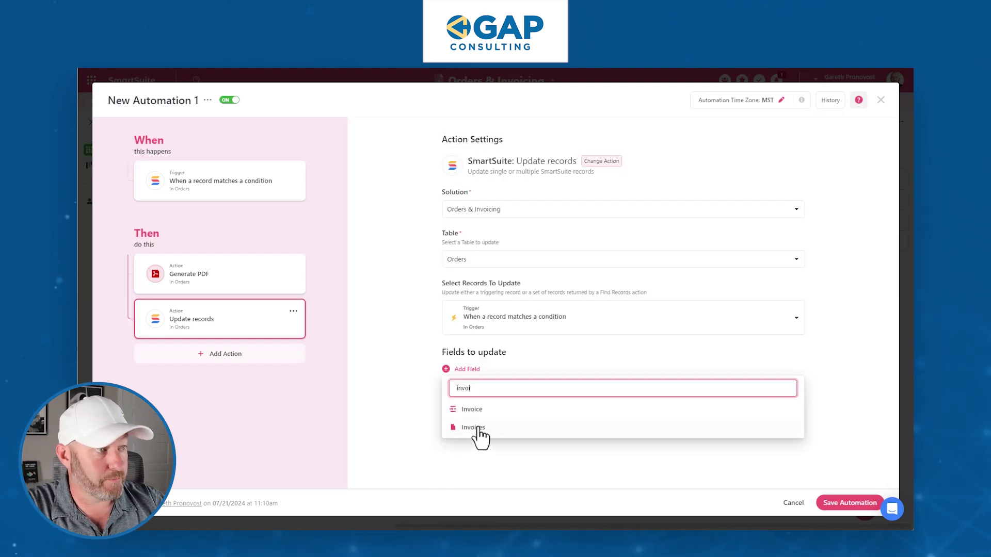
pyautogui.click(473, 427)
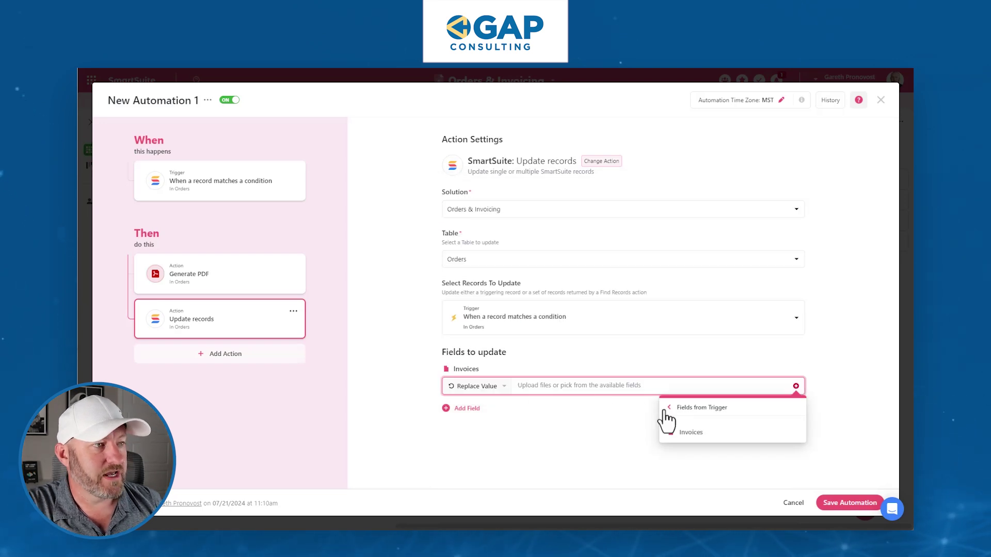
# Step: Fill the Invoices field with the Exported Pdf from the Generate PDF action, save the automation and close the automations list
pyautogui.click(682, 408)
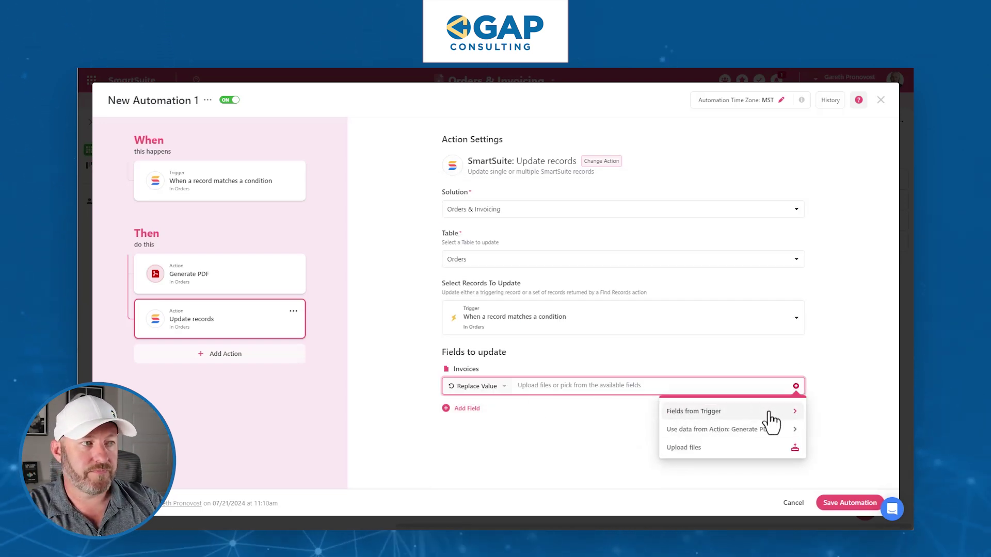
pyautogui.click(733, 432)
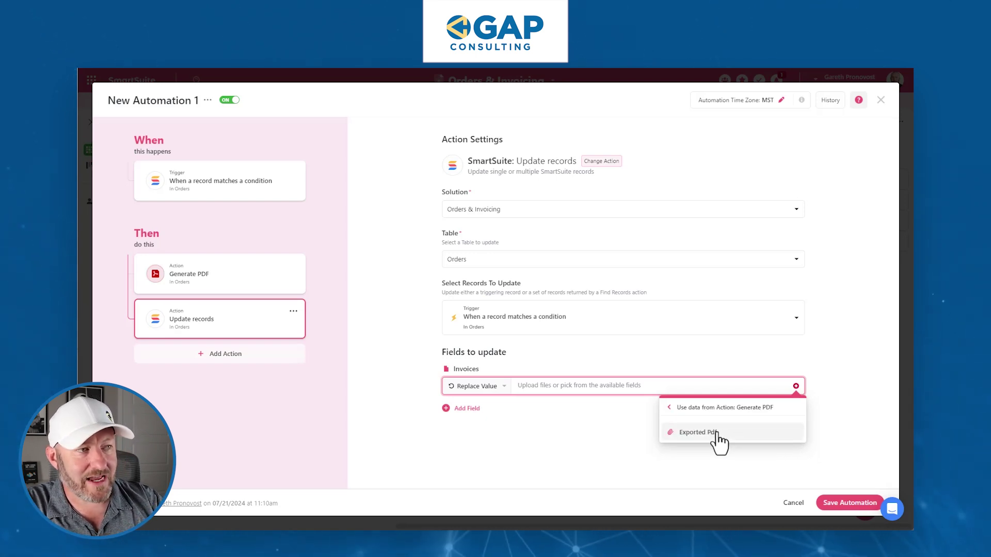
pyautogui.click(717, 434)
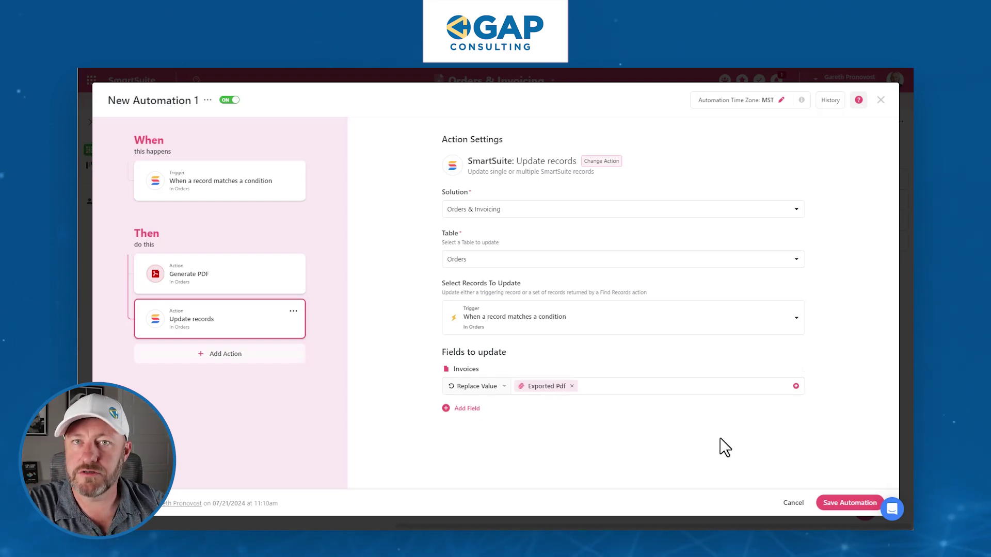
pyautogui.click(847, 503)
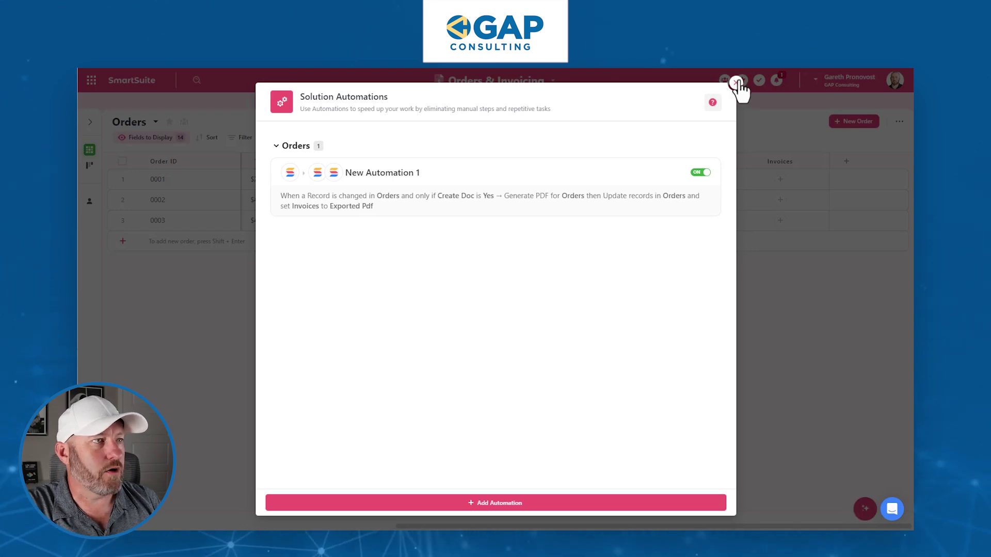
pyautogui.click(795, 133)
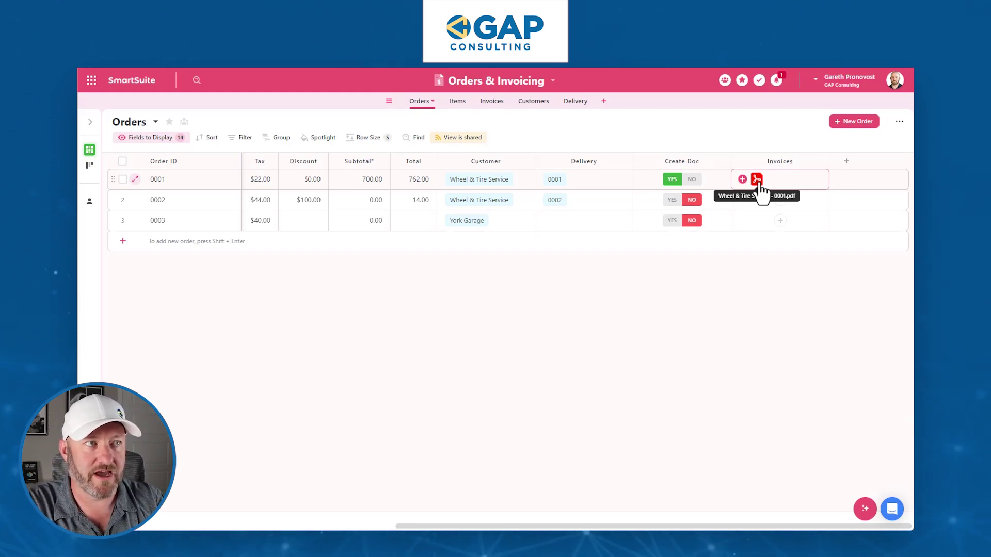
# Step: Open the generated invoice PDF of the first order, examine its header, line items and totals, and close the preview
pyautogui.click(757, 179)
pyautogui.scroll(-4, 605, 296)
pyautogui.scroll(4, 598, 338)
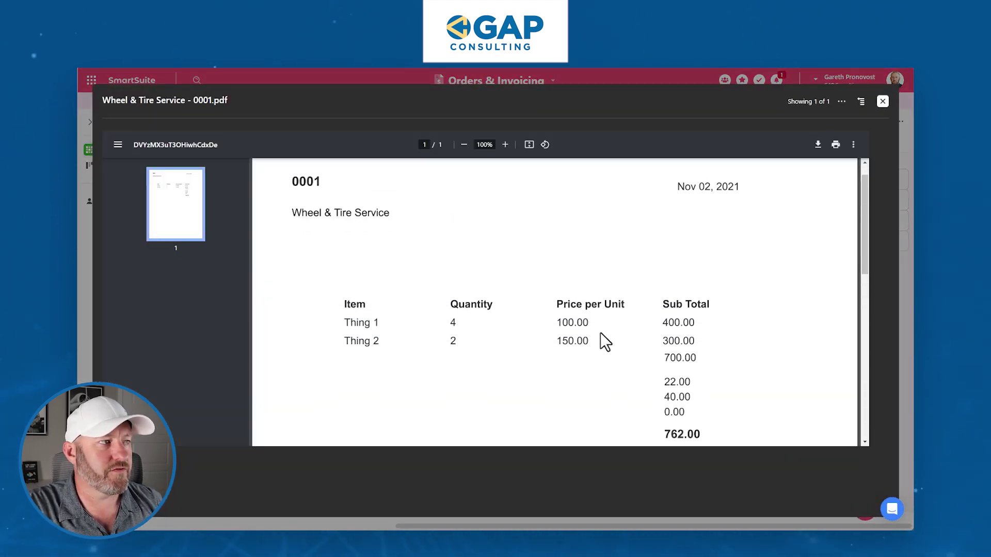
pyautogui.scroll(-1, 333, 280)
pyautogui.scroll(-2, 636, 300)
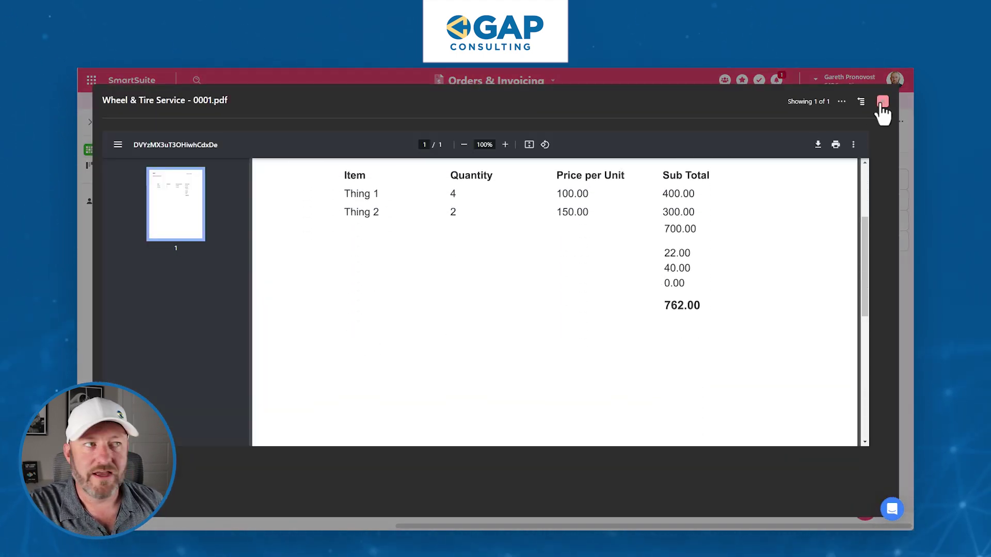
pyautogui.scroll(2, 530, 394)
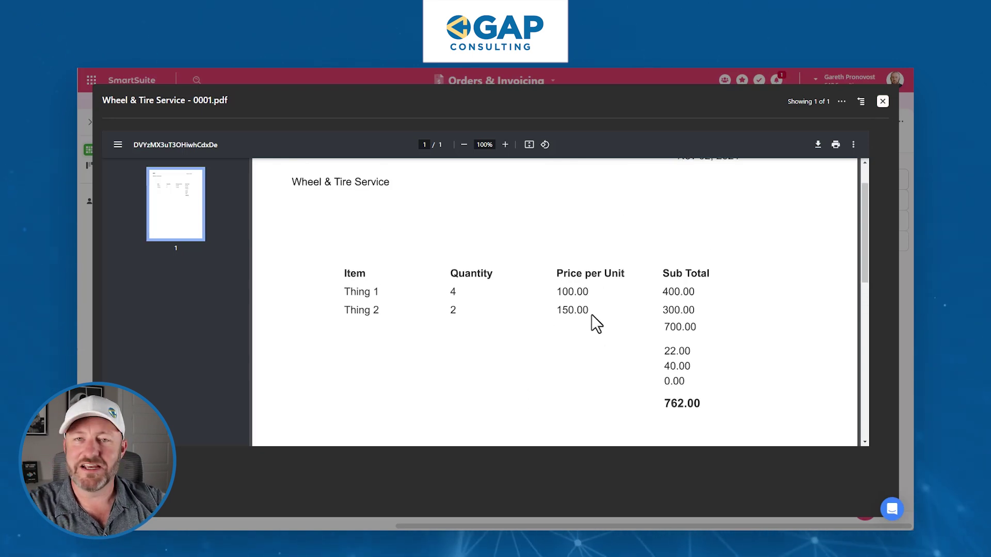
pyautogui.click(882, 102)
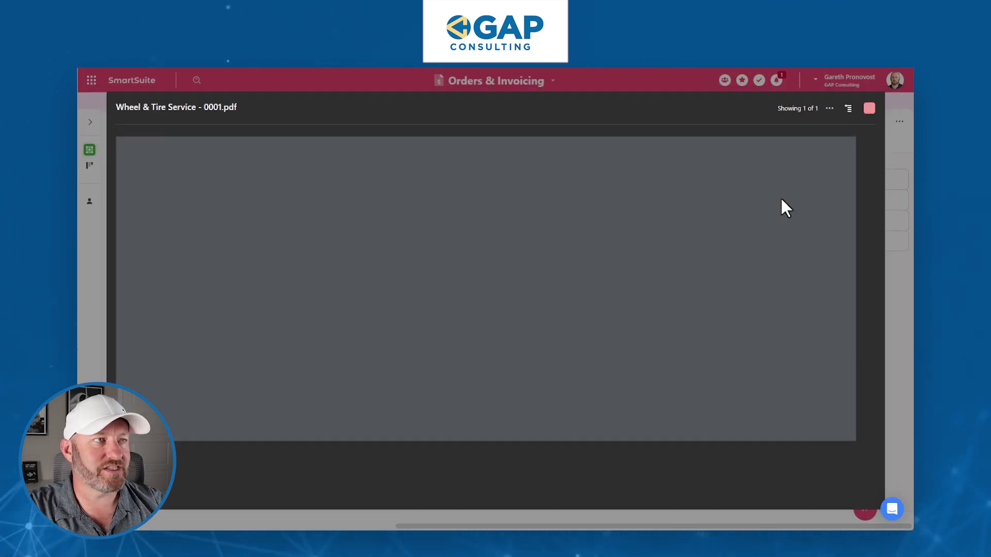